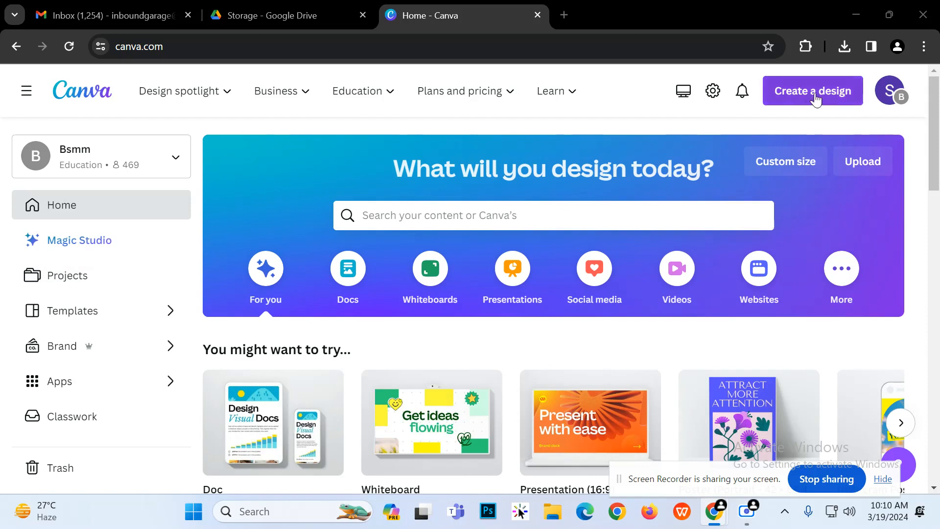
Create a new Facebook Video design and keep working on it in the browser.
{"action": "left_click", "coordinate": [790, 109]}
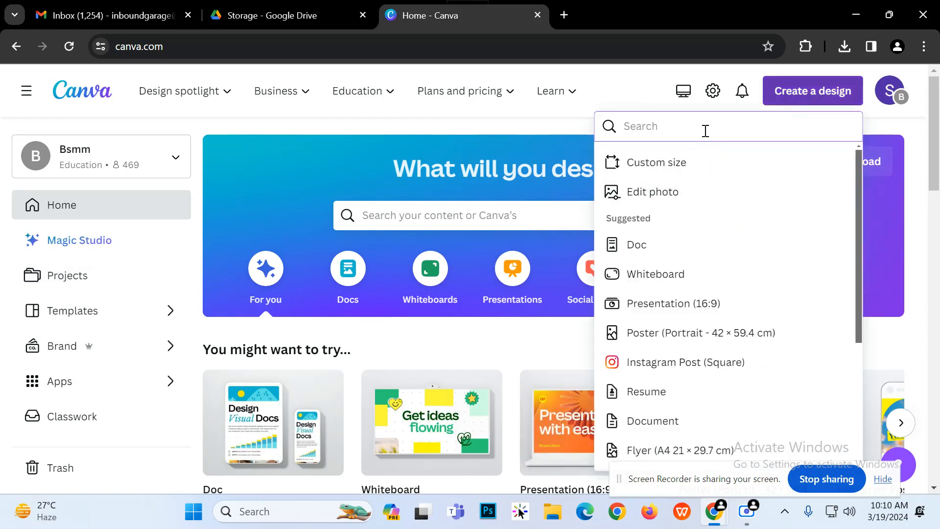
{"action": "type", "text": "video"}
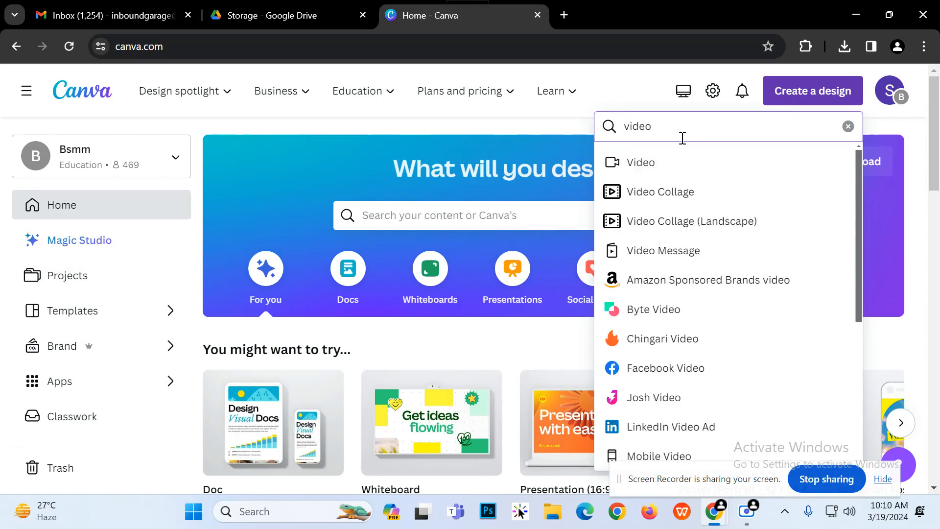
{"action": "left_click", "coordinate": [692, 384]}
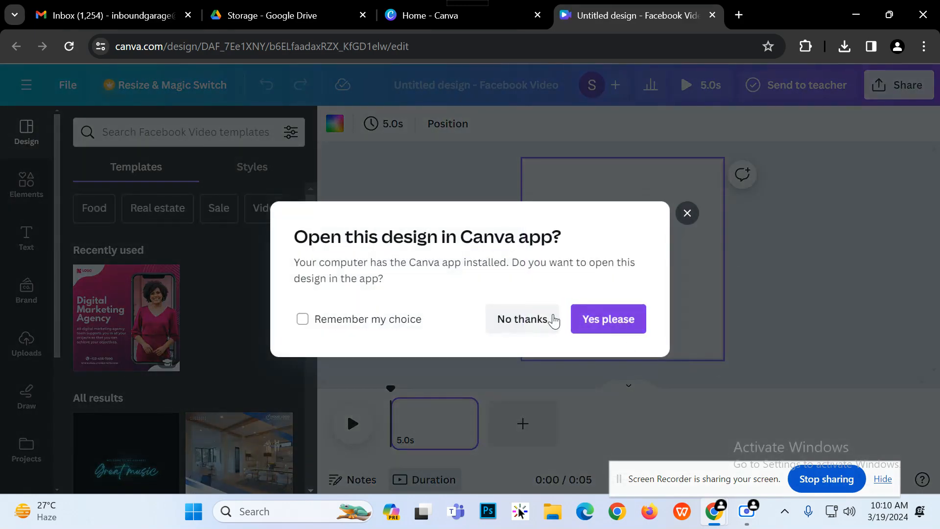
{"action": "left_click", "coordinate": [547, 318]}
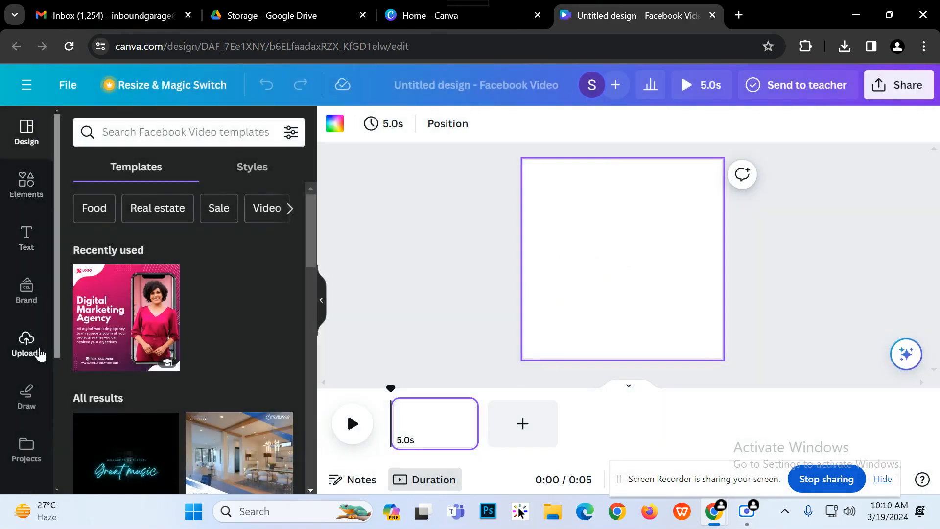
Search the photo library for "cartoon" and browse the results for a suitable scene.
{"action": "scroll", "coordinate": [17, 421], "scroll_direction": "down", "scroll_amount": 3}
{"action": "left_click", "coordinate": [24, 421]}
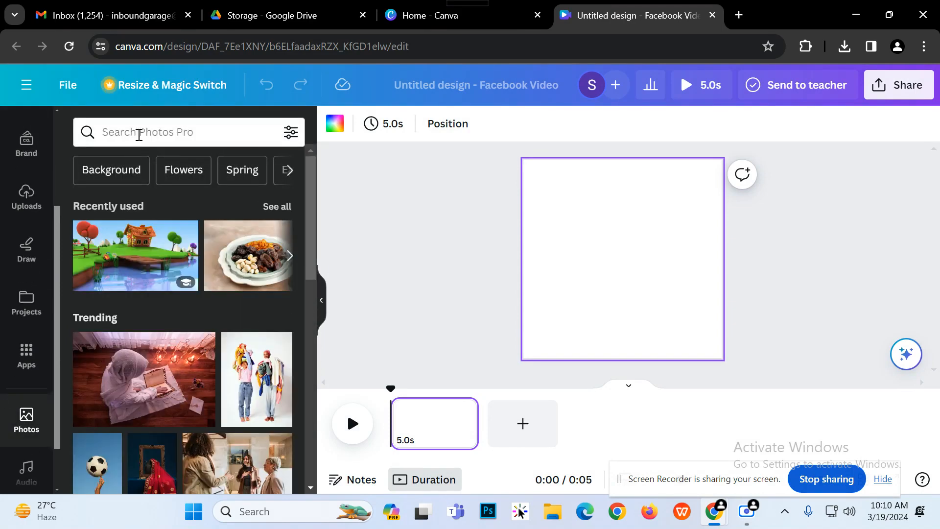
{"action": "left_click", "coordinate": [138, 135]}
{"action": "type", "text": "cartoon"}
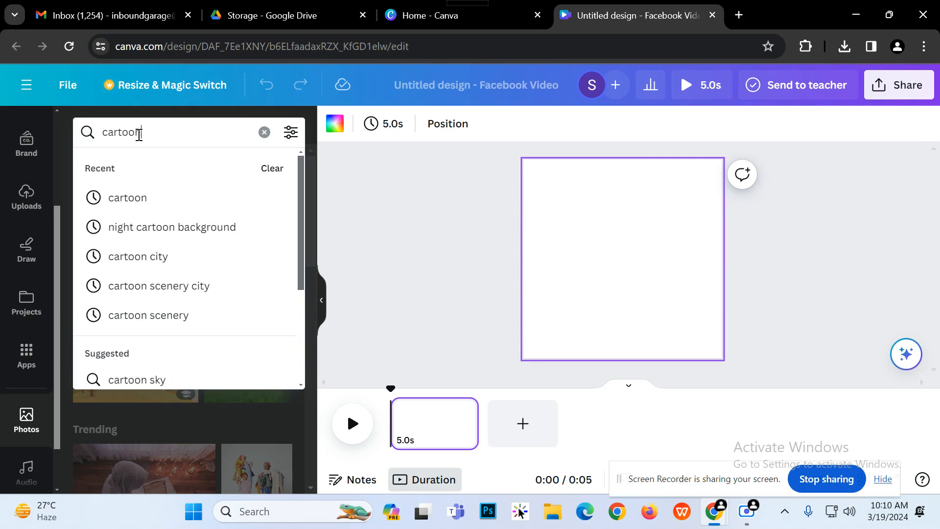
{"action": "key", "text": "Return"}
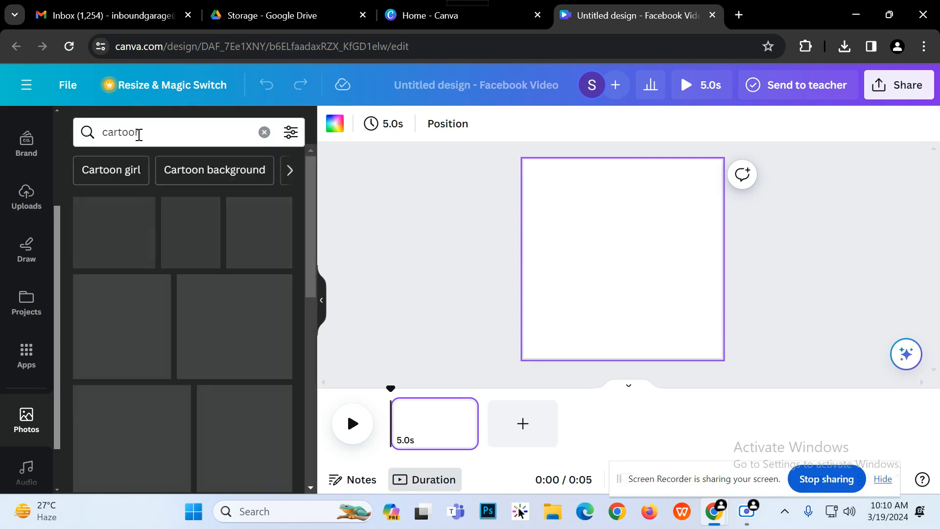
{"action": "scroll", "coordinate": [222, 306], "scroll_direction": "down", "scroll_amount": 6}
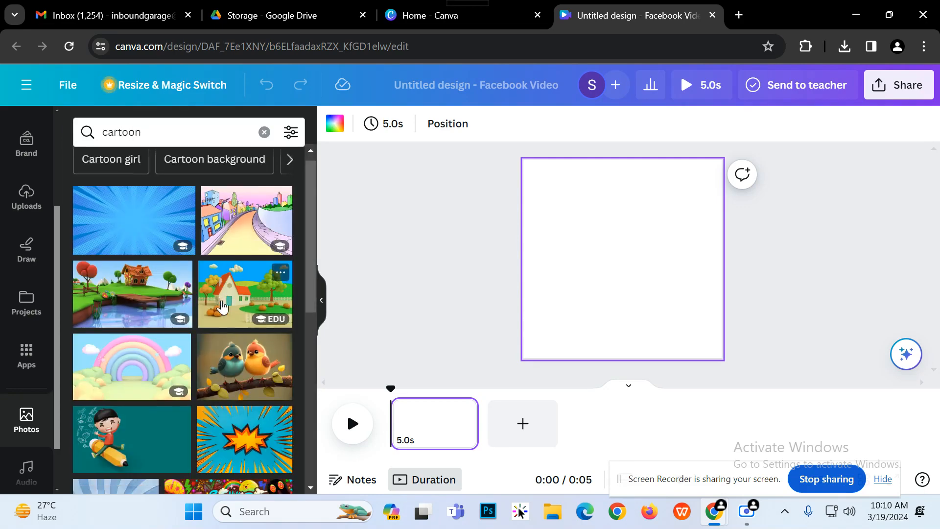
{"action": "scroll", "coordinate": [222, 306], "scroll_direction": "up", "scroll_amount": 2}
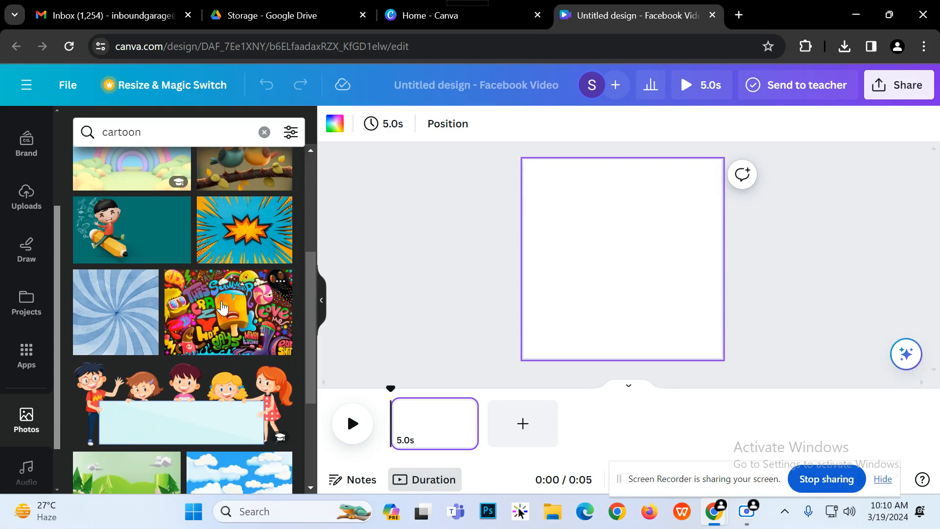
{"action": "scroll", "coordinate": [222, 306], "scroll_direction": "up", "scroll_amount": 5}
Narrow the photo search to the suggested "Cartoon background" and examine the available scenes.
{"action": "left_click", "coordinate": [213, 168]}
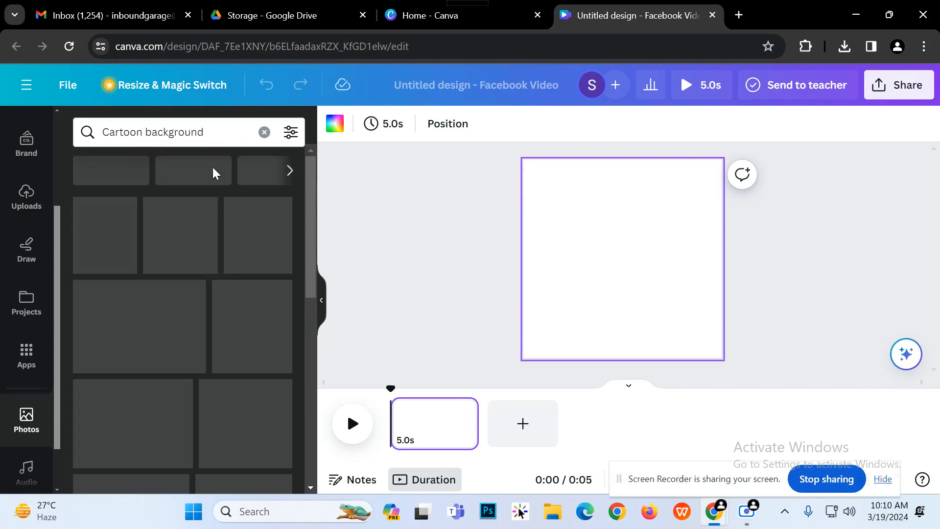
{"action": "scroll", "coordinate": [221, 182], "scroll_direction": "down", "scroll_amount": 5}
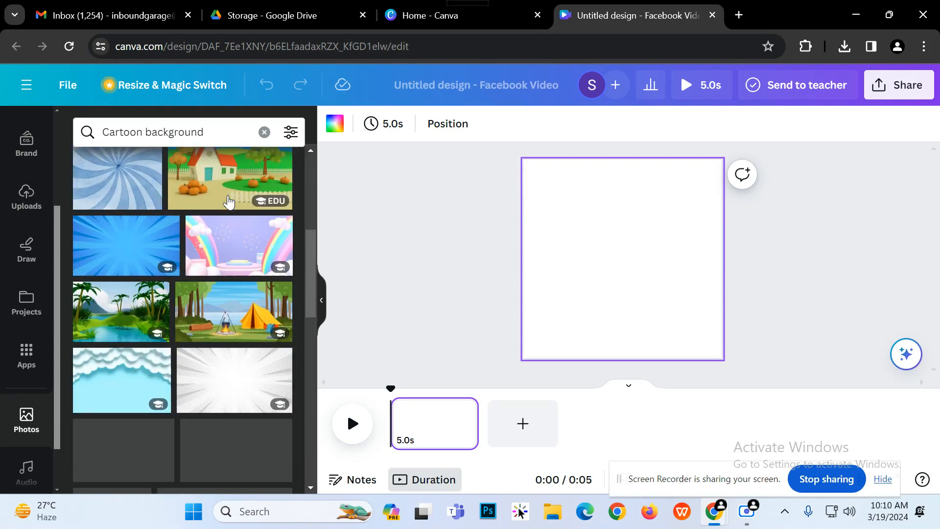
{"action": "scroll", "coordinate": [229, 201], "scroll_direction": "down", "scroll_amount": 5}
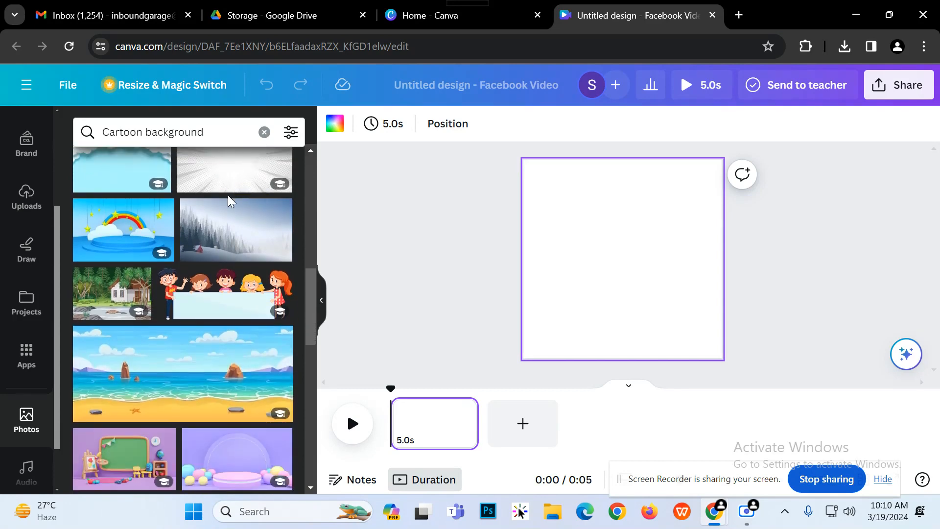
{"action": "scroll", "coordinate": [228, 195], "scroll_direction": "down", "scroll_amount": 5}
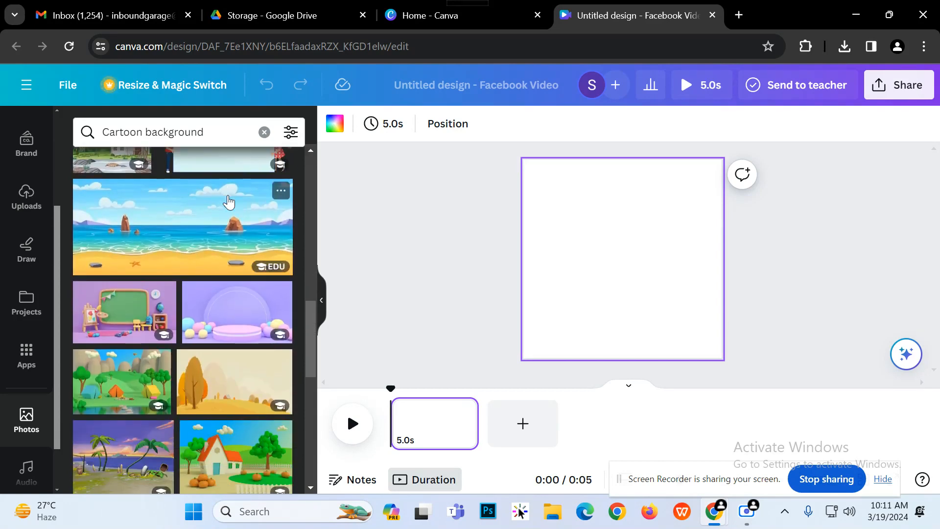
{"action": "scroll", "coordinate": [228, 198], "scroll_direction": "down", "scroll_amount": 2}
{"action": "scroll", "coordinate": [225, 196], "scroll_direction": "up", "scroll_amount": 5}
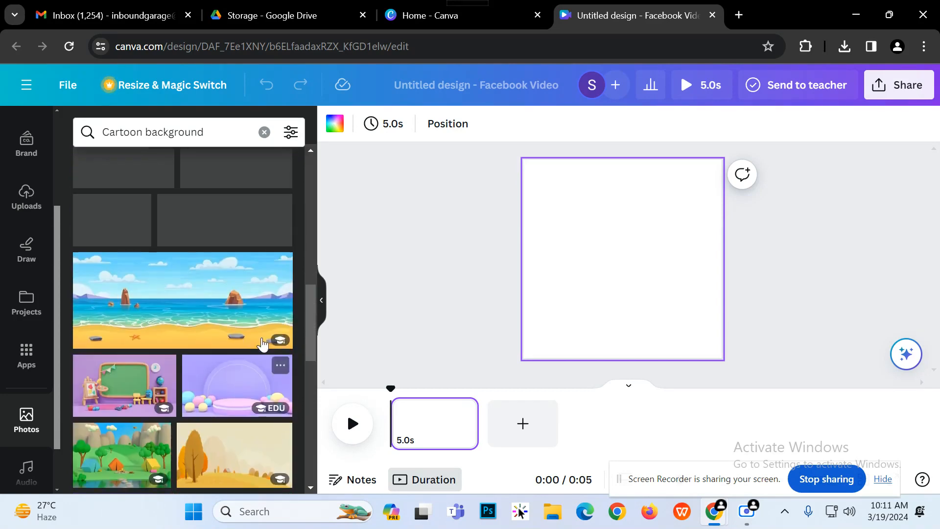
Replace the photo search with "city" and look through the city images.
{"action": "left_click", "coordinate": [264, 133]}
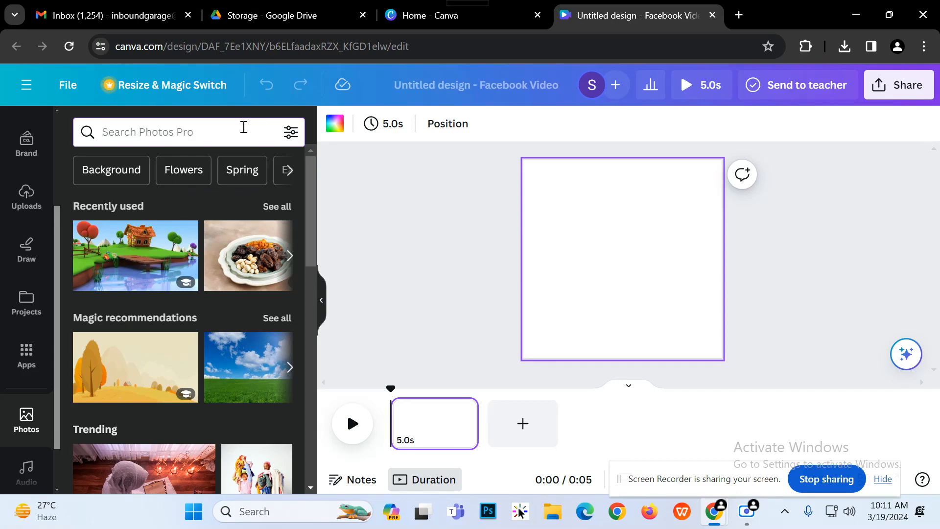
{"action": "type", "text": "city"}
{"action": "key", "text": "Return"}
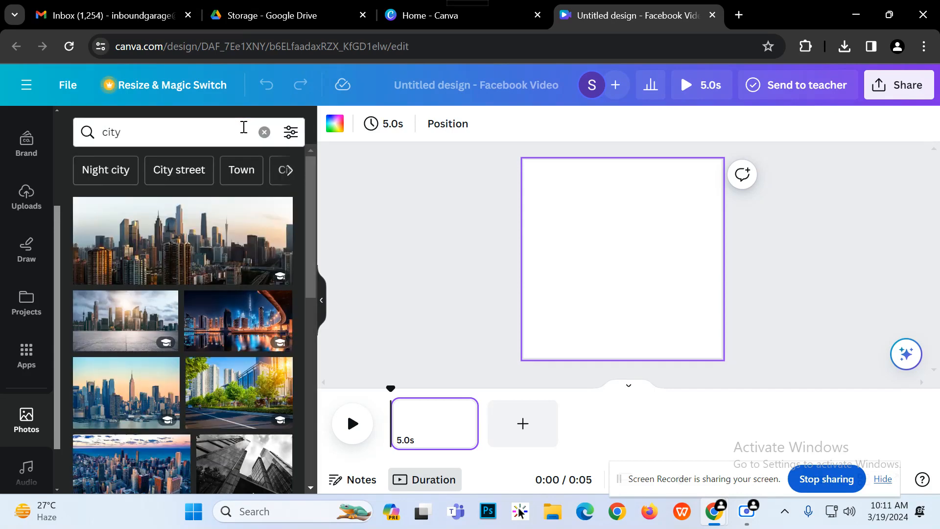
{"action": "scroll", "coordinate": [252, 153], "scroll_direction": "down", "scroll_amount": 2}
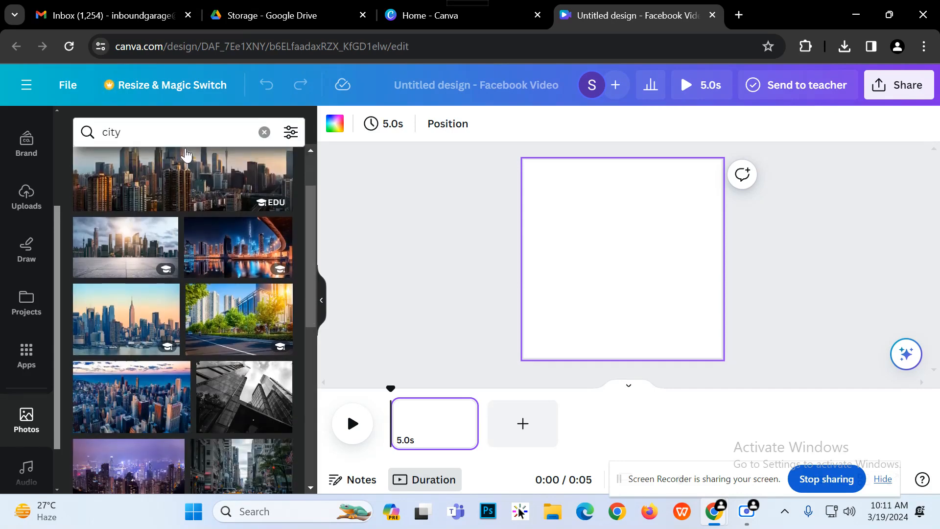
Search the photos for "cartoon city" and fill the whole page with the blue-grey skyline image as its background.
{"action": "left_click", "coordinate": [108, 135]}
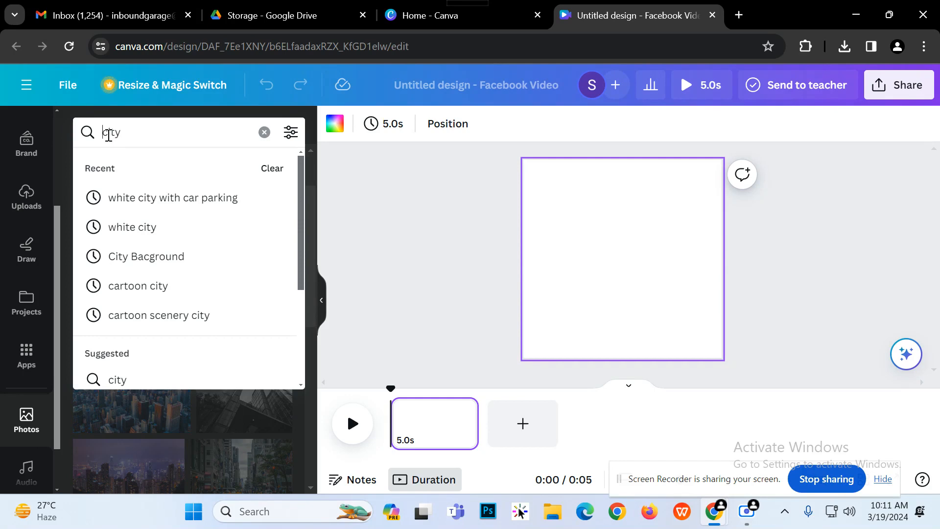
{"action": "type", "text": "cartoon"}
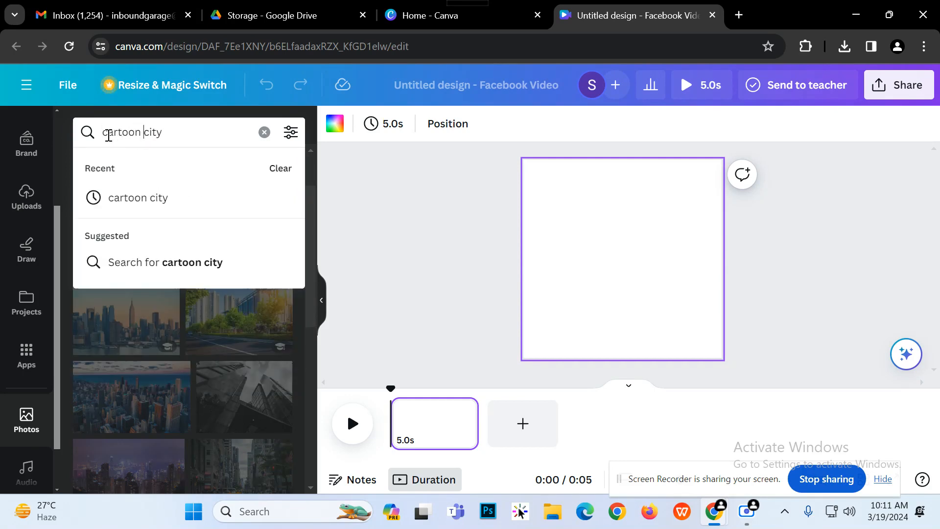
{"action": "key", "text": "Return"}
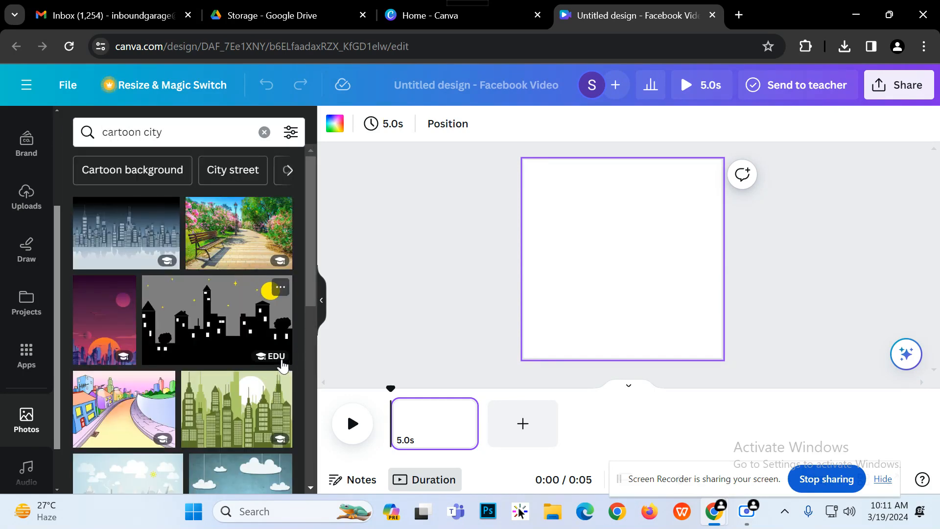
{"action": "scroll", "coordinate": [279, 372], "scroll_direction": "down", "scroll_amount": 2}
{"action": "scroll", "coordinate": [278, 379], "scroll_direction": "up", "scroll_amount": 2}
{"action": "scroll", "coordinate": [260, 378], "scroll_direction": "down", "scroll_amount": 2}
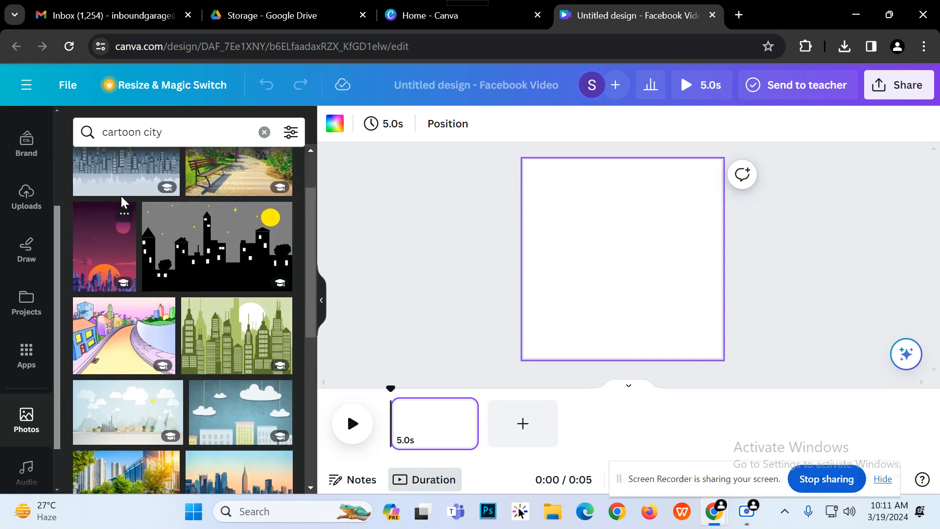
{"action": "left_click", "coordinate": [123, 175]}
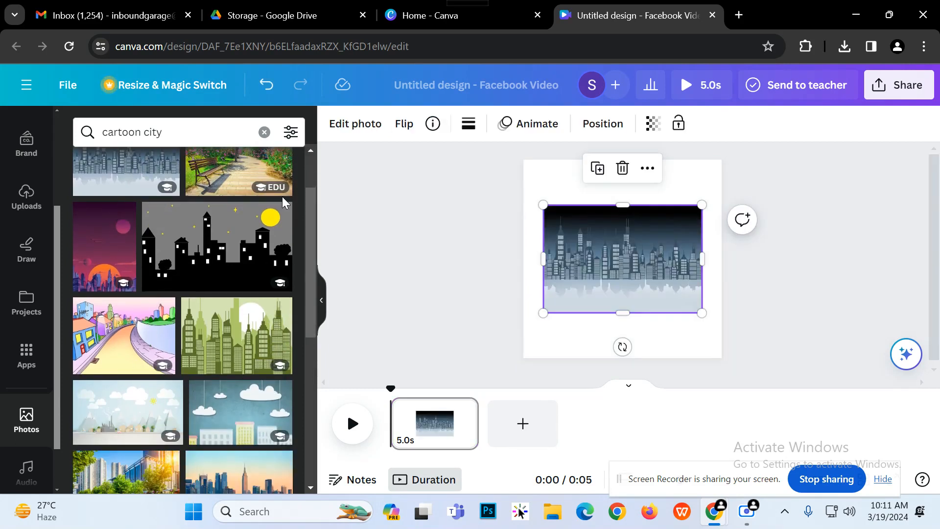
{"action": "left_click", "coordinate": [622, 168]}
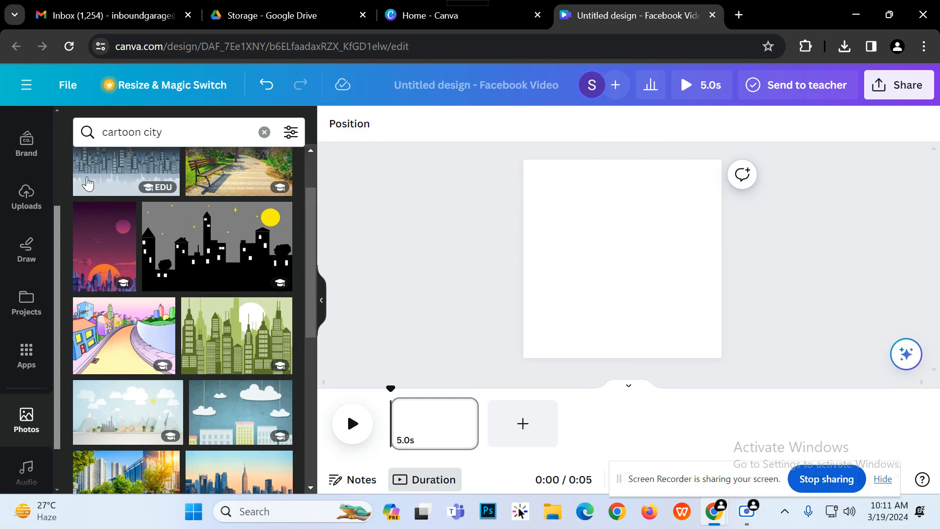
{"action": "left_click_drag", "start_coordinate": [103, 181], "coordinate": [544, 169]}
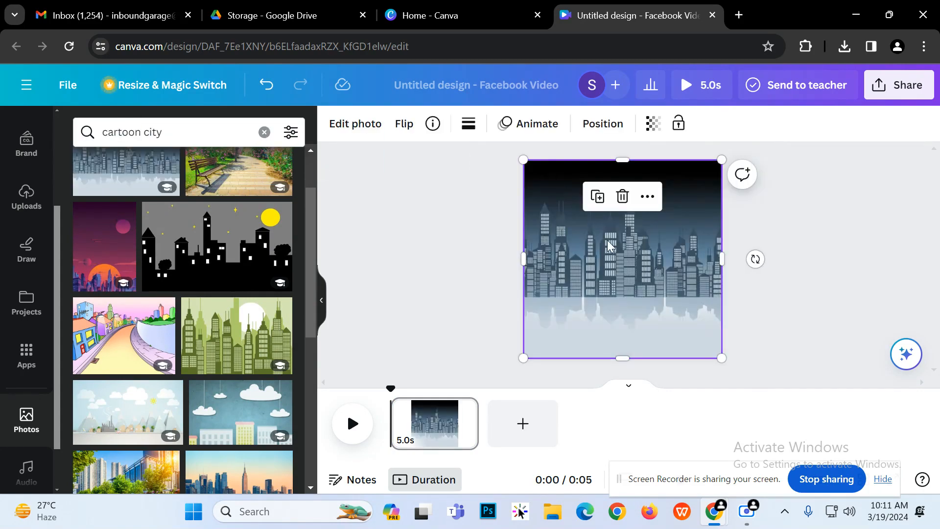
{"action": "left_click", "coordinate": [760, 284]}
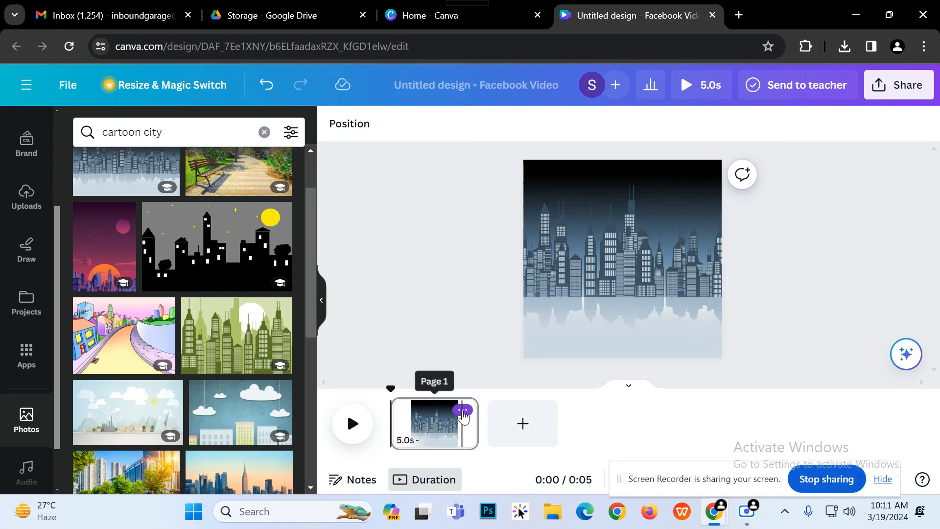
Duplicate the first skyline page twice so the video has three identical pages.
{"action": "left_click", "coordinate": [464, 411]}
{"action": "left_click", "coordinate": [521, 180]}
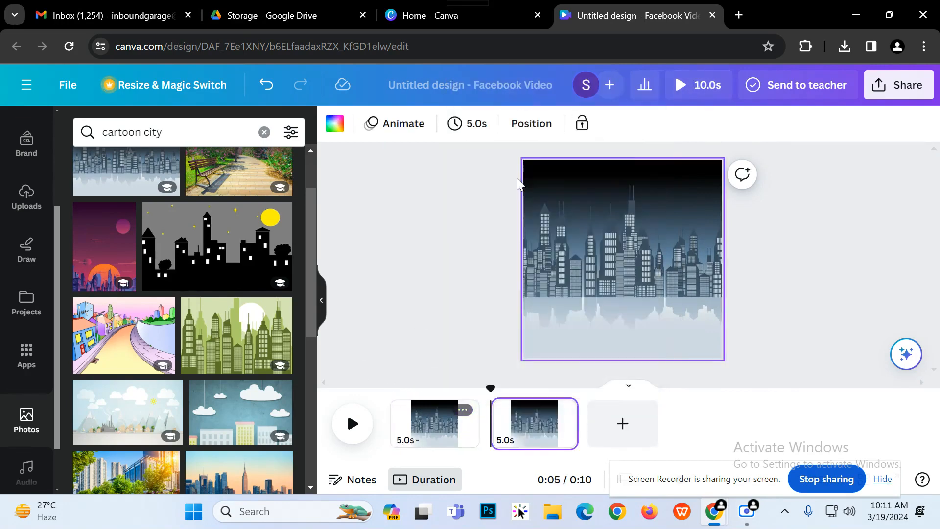
{"action": "left_click", "coordinate": [463, 410]}
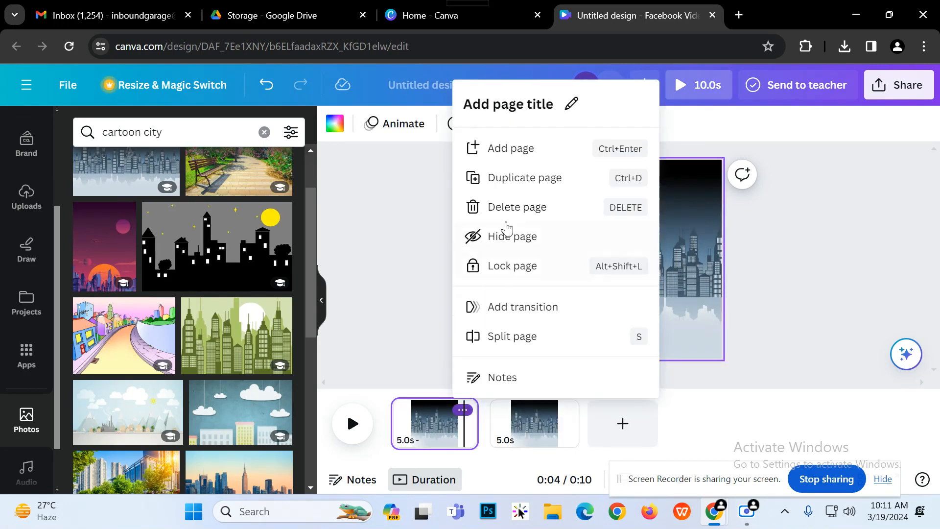
{"action": "left_click", "coordinate": [487, 180]}
Add a Dissolve transition between the first and second pages.
{"action": "left_click", "coordinate": [463, 410]}
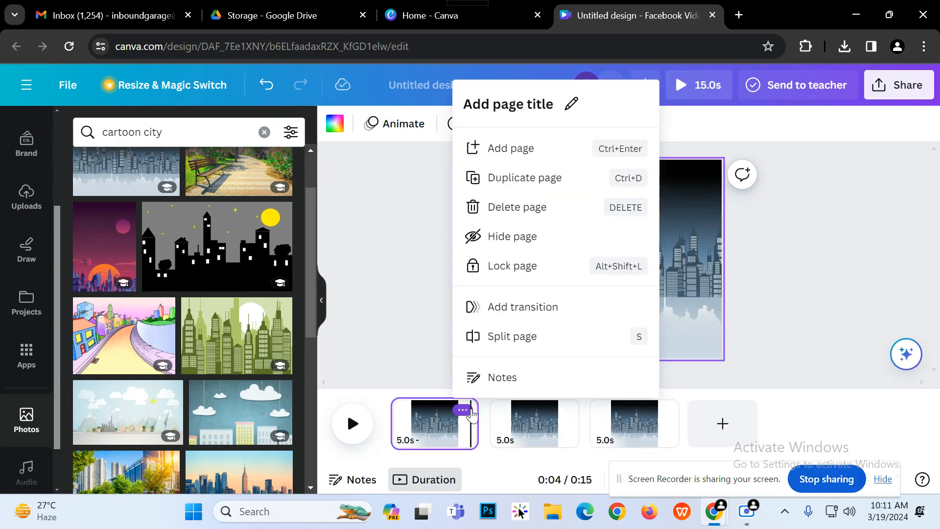
{"action": "left_click", "coordinate": [548, 316]}
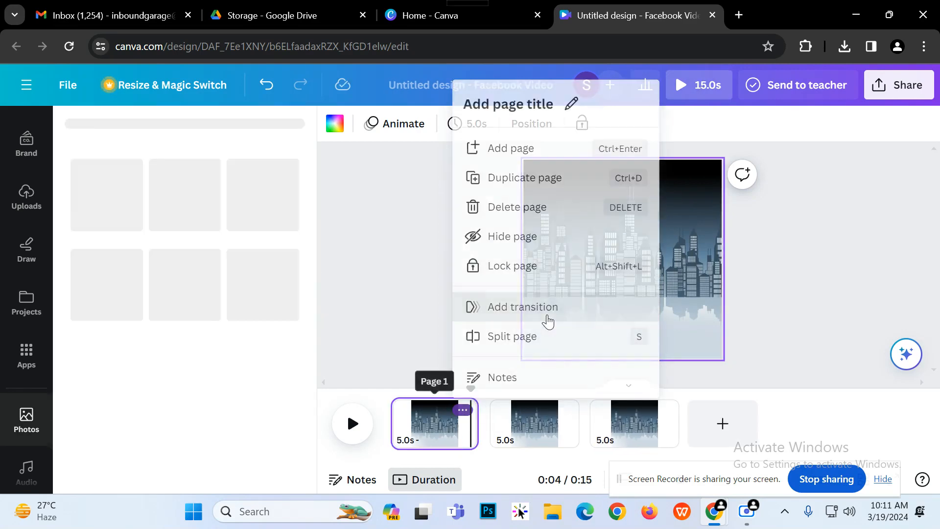
{"action": "left_click", "coordinate": [177, 210]}
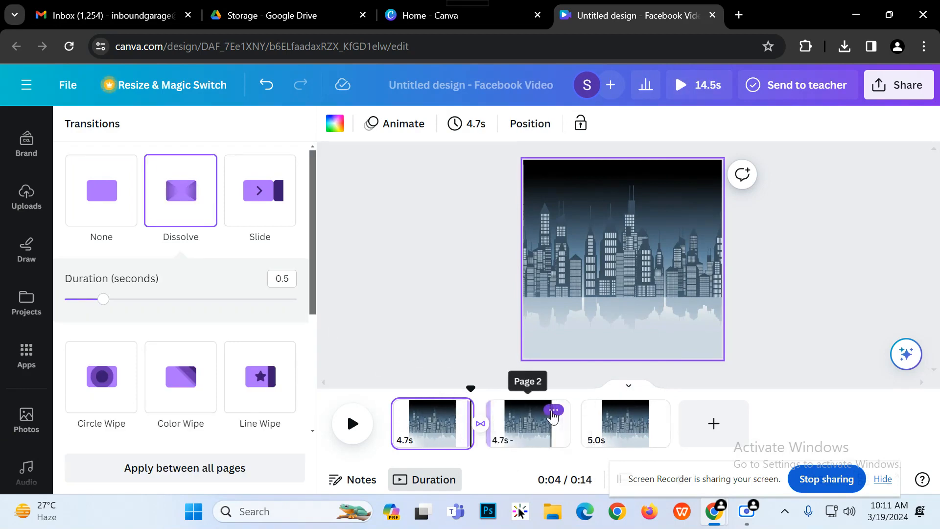
Add a Color Wipe transition between the second and third pages, and return to the first page.
{"action": "left_click", "coordinate": [554, 410]}
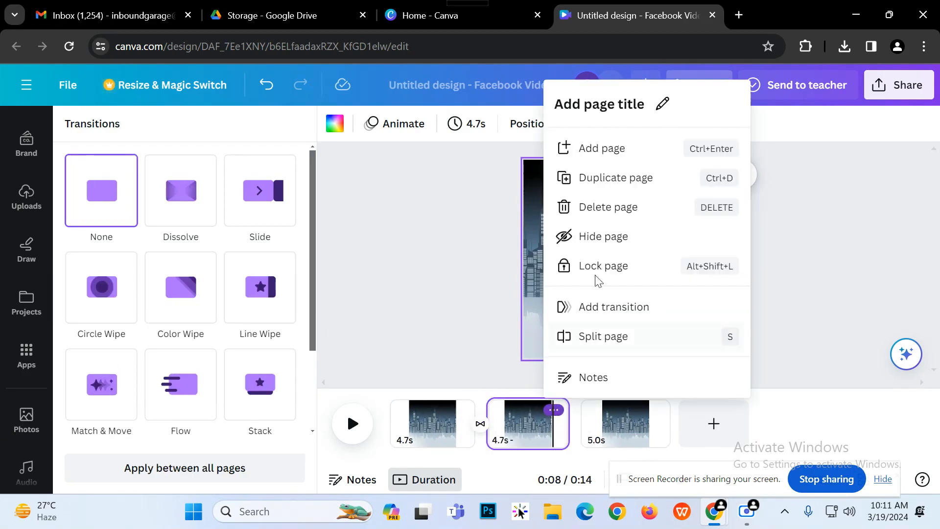
{"action": "left_click", "coordinate": [603, 311]}
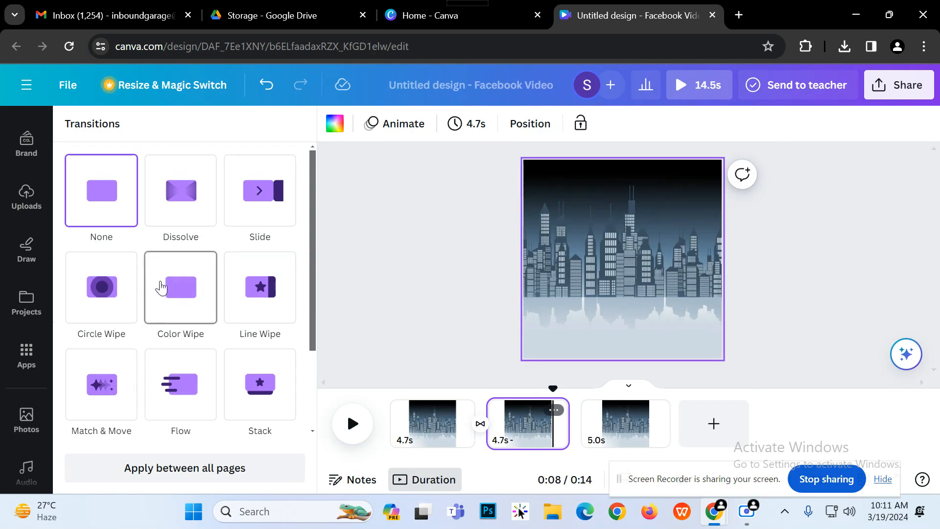
{"action": "left_click", "coordinate": [171, 308]}
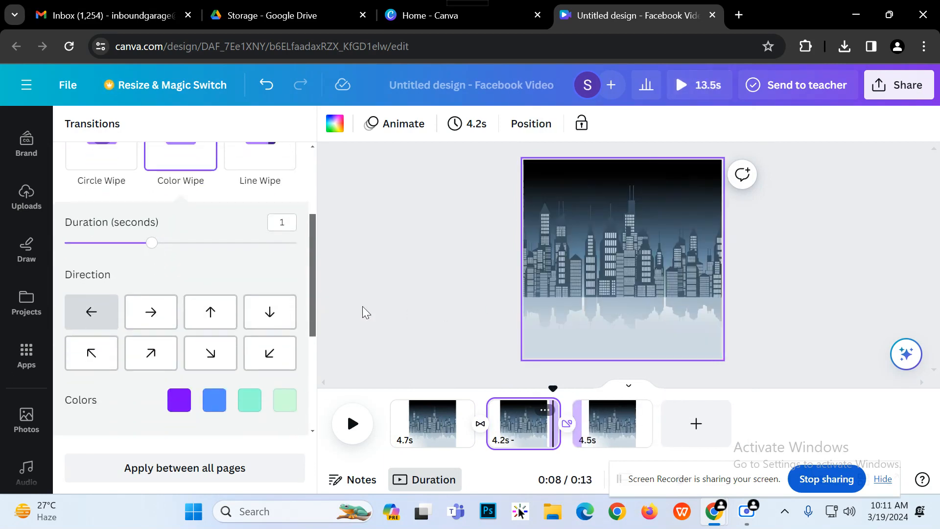
{"action": "left_click", "coordinate": [426, 309]}
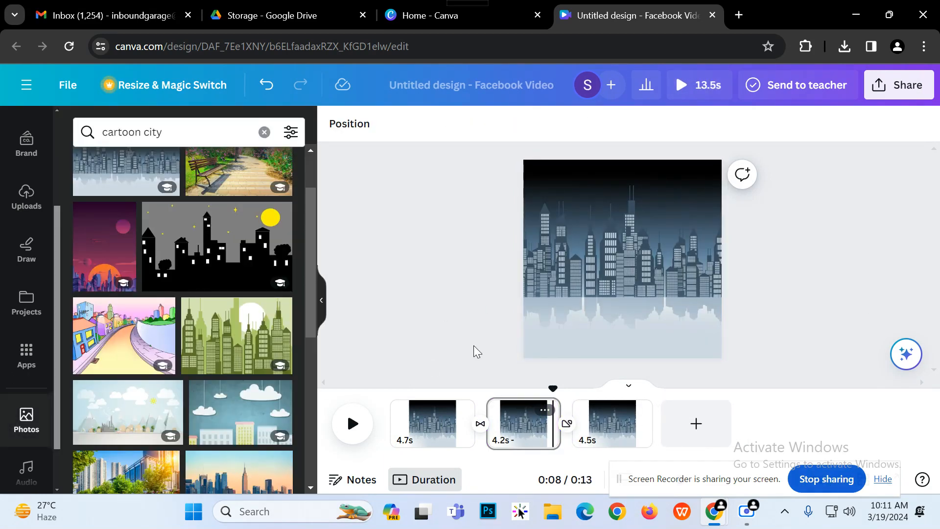
{"action": "left_click", "coordinate": [444, 415]}
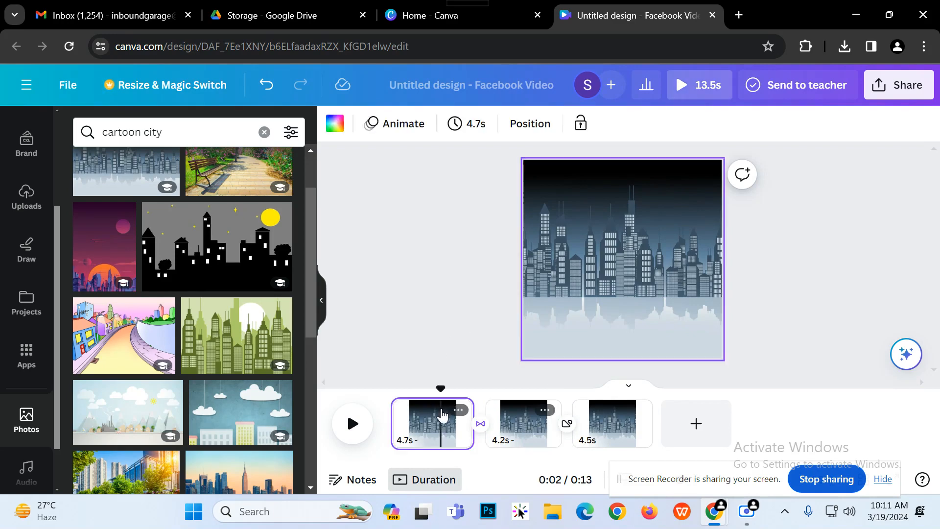
Search the photos for "road" and look through the road images.
{"action": "left_click", "coordinate": [364, 285]}
{"action": "left_click", "coordinate": [186, 128]}
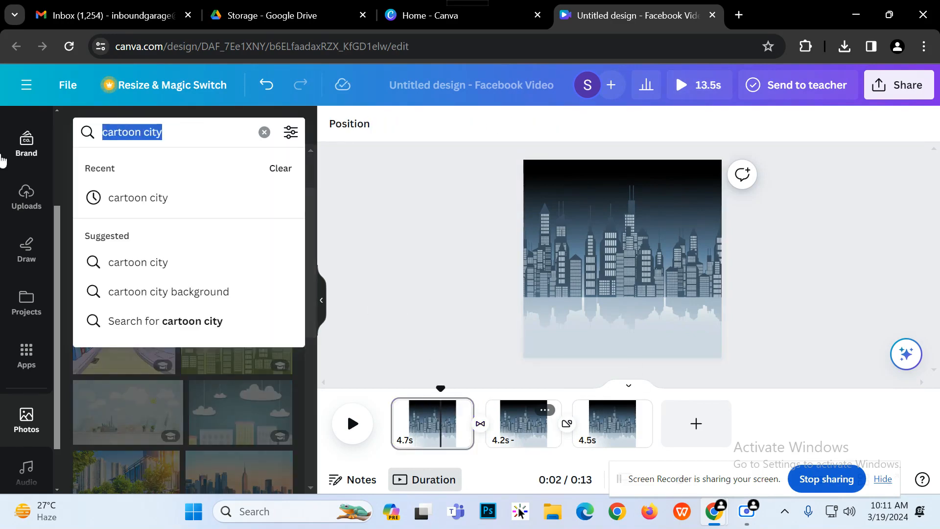
{"action": "type", "text": "road"}
{"action": "key", "text": "Return"}
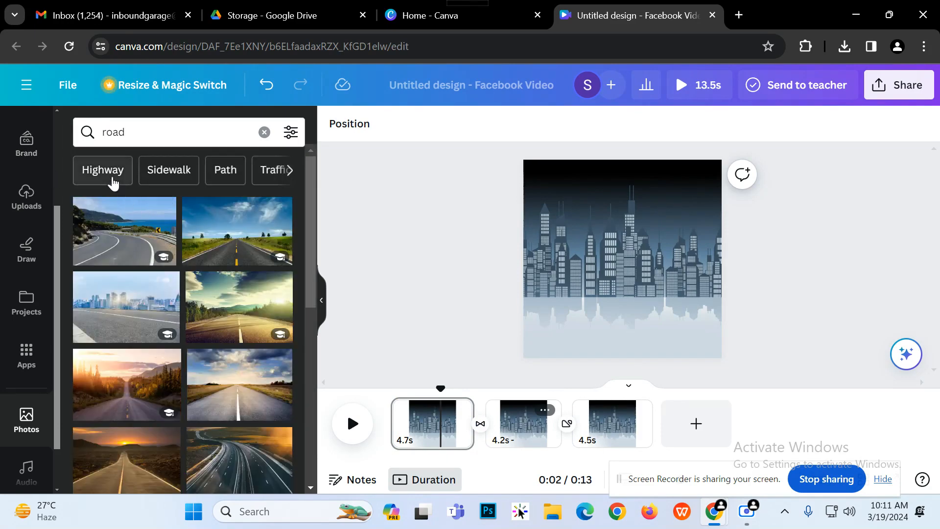
{"action": "scroll", "coordinate": [113, 183], "scroll_direction": "down", "scroll_amount": 3}
{"action": "left_click", "coordinate": [130, 139]}
{"action": "type", "text": "ca"}
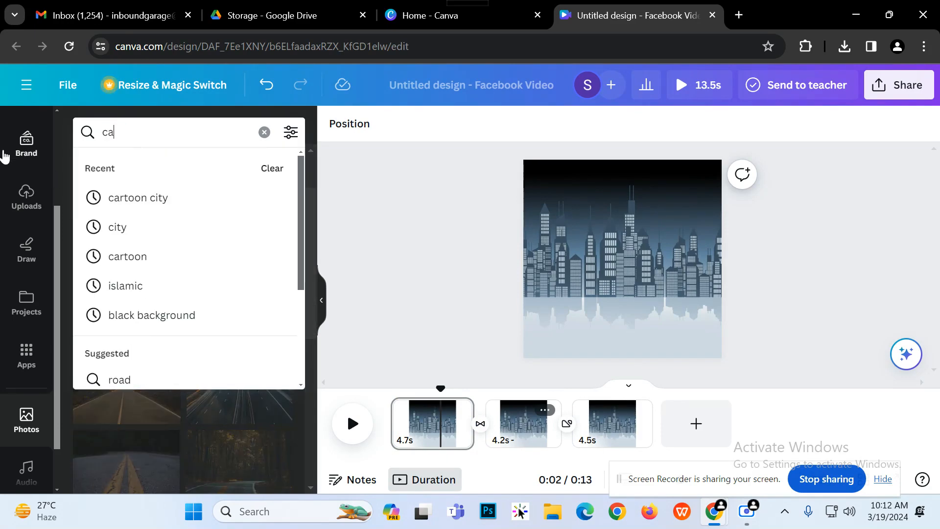
{"action": "type", "text": "rtoon"}
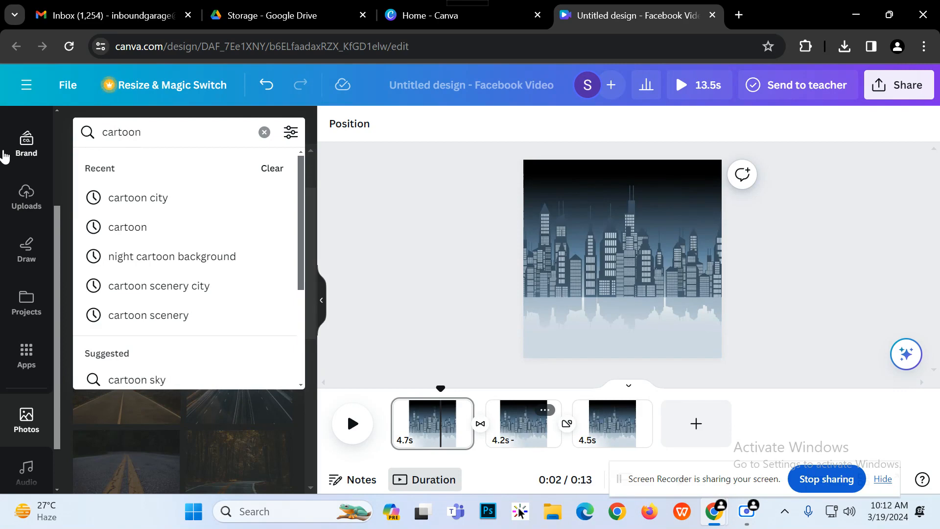
{"action": "left_click", "coordinate": [324, 163]}
Search the elements for "road" and place the first straight road graphic along the skyline's base at the page's left edge.
{"action": "scroll", "coordinate": [29, 221], "scroll_direction": "up", "scroll_amount": 3}
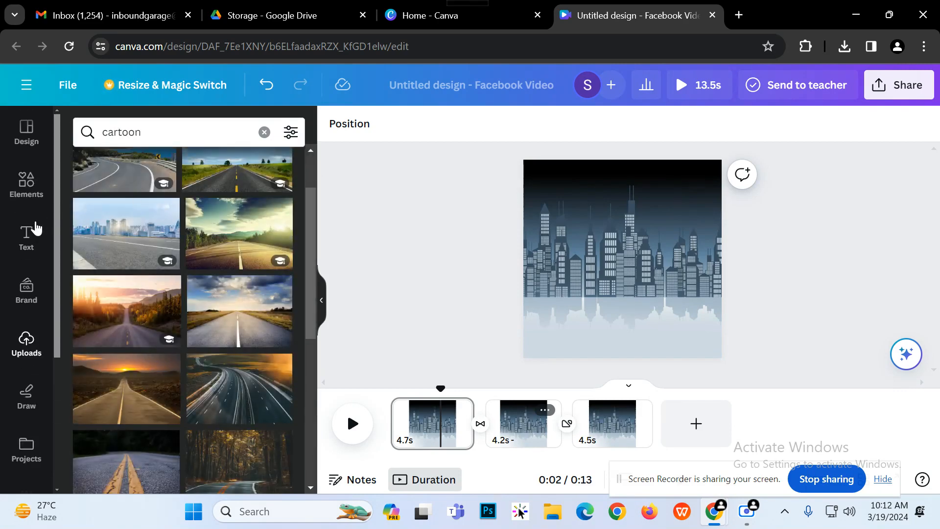
{"action": "left_click", "coordinate": [31, 192]}
{"action": "left_click", "coordinate": [180, 137]}
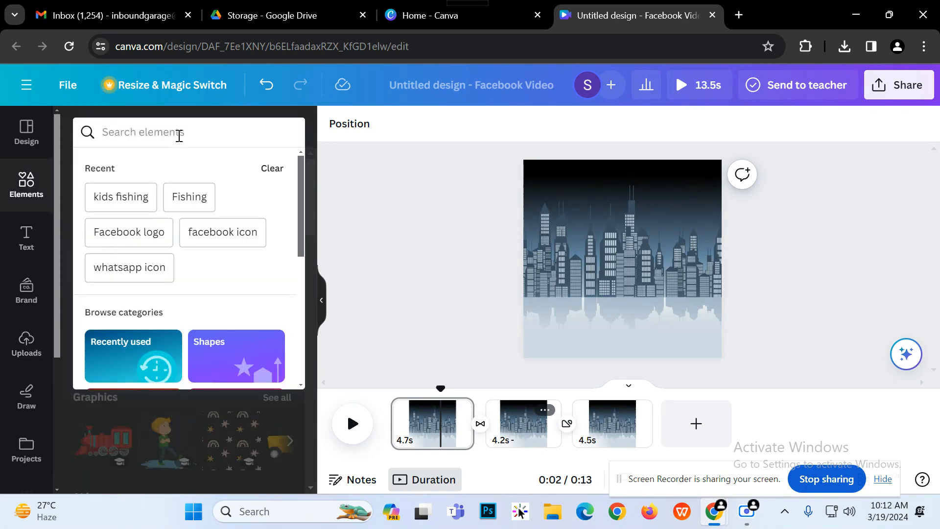
{"action": "type", "text": "road"}
{"action": "key", "text": "Return"}
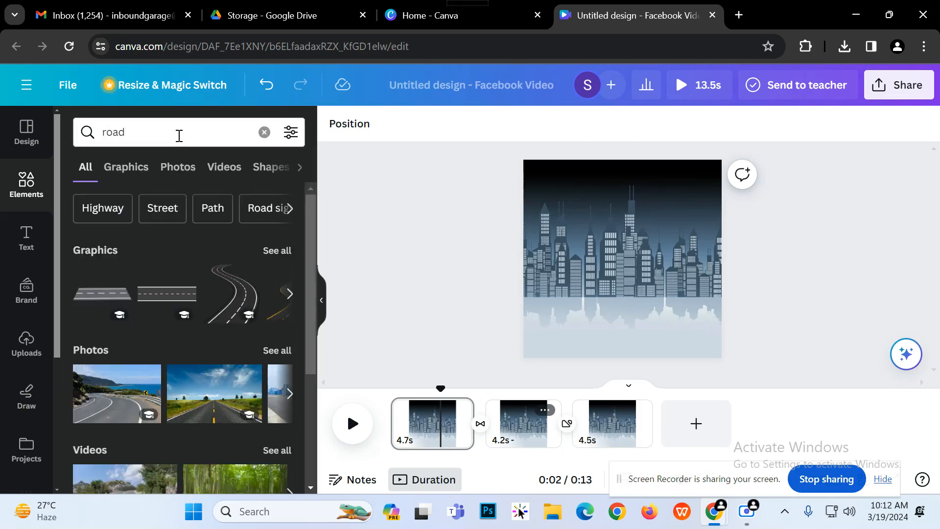
{"action": "left_click", "coordinate": [93, 299]}
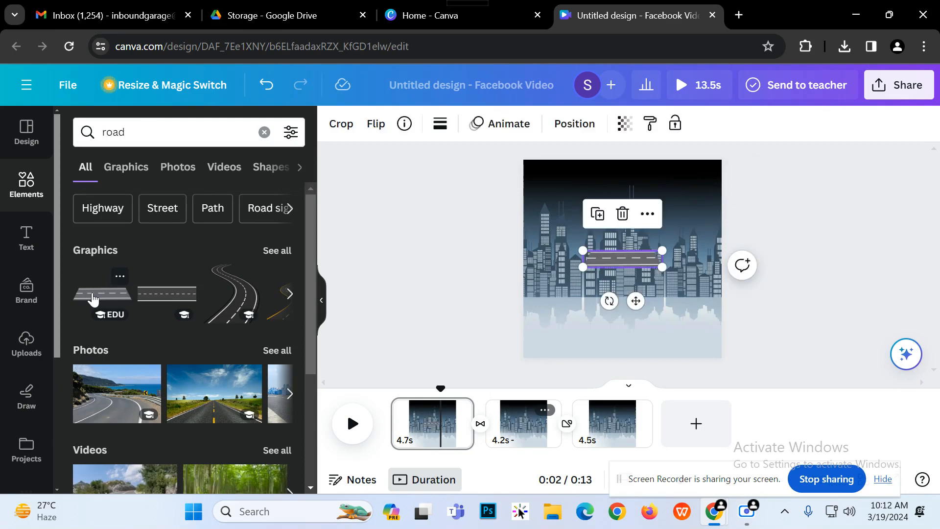
{"action": "left_click_drag", "start_coordinate": [641, 271], "coordinate": [565, 309]}
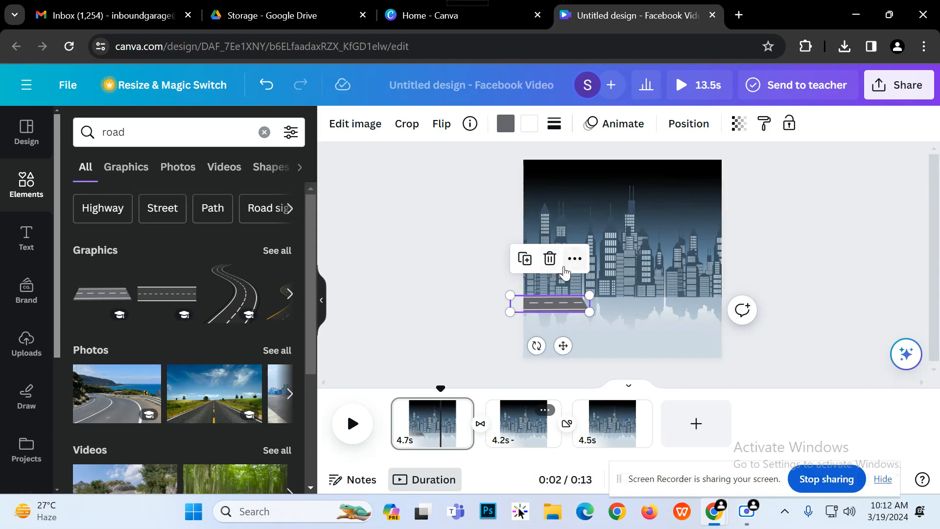
Duplicate the road piece and place the copy end to end with it, extending the road to the right.
{"action": "left_click", "coordinate": [526, 263]}
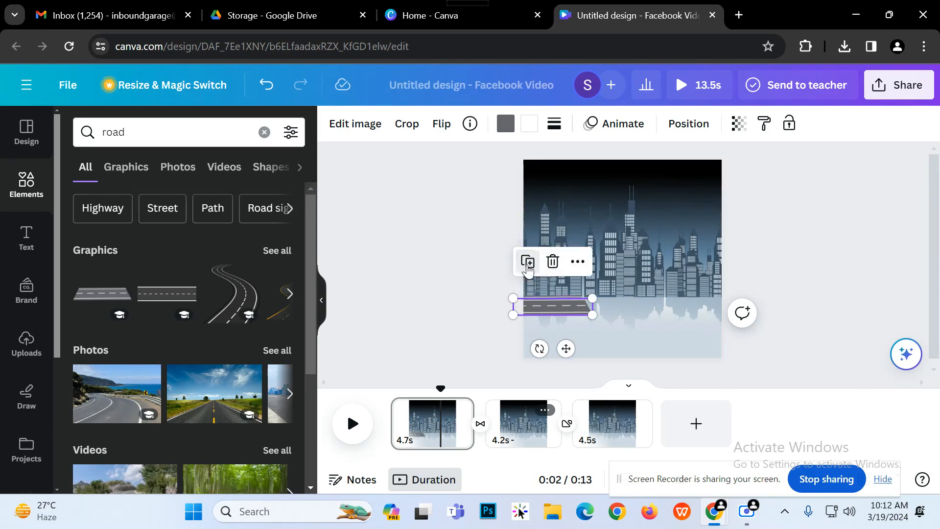
{"action": "left_click_drag", "start_coordinate": [572, 308], "coordinate": [632, 308]}
{"action": "left_click", "coordinate": [811, 343]}
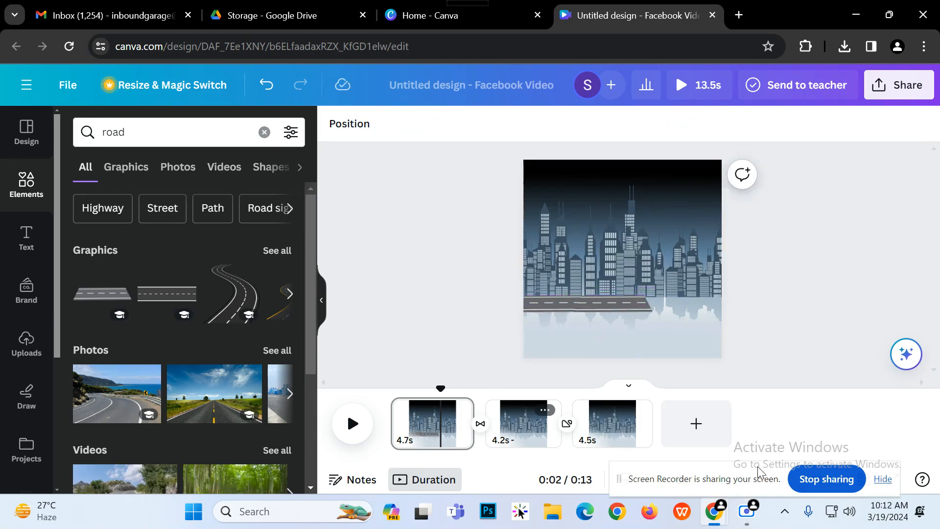
Nudge the second road piece slightly upward to line it up with the first one.
{"action": "left_click_drag", "start_coordinate": [758, 473], "coordinate": [839, 353]}
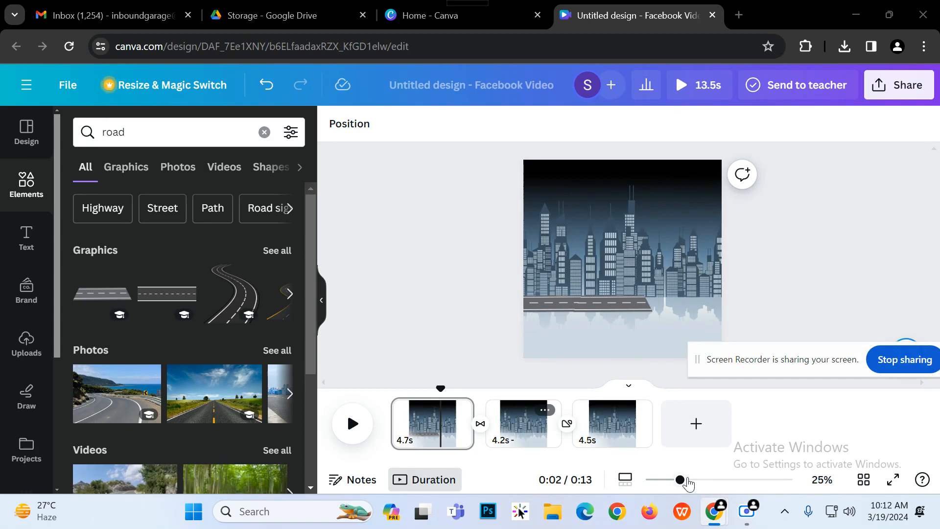
{"action": "left_click_drag", "start_coordinate": [687, 481], "coordinate": [713, 481]}
{"action": "left_click", "coordinate": [645, 361]}
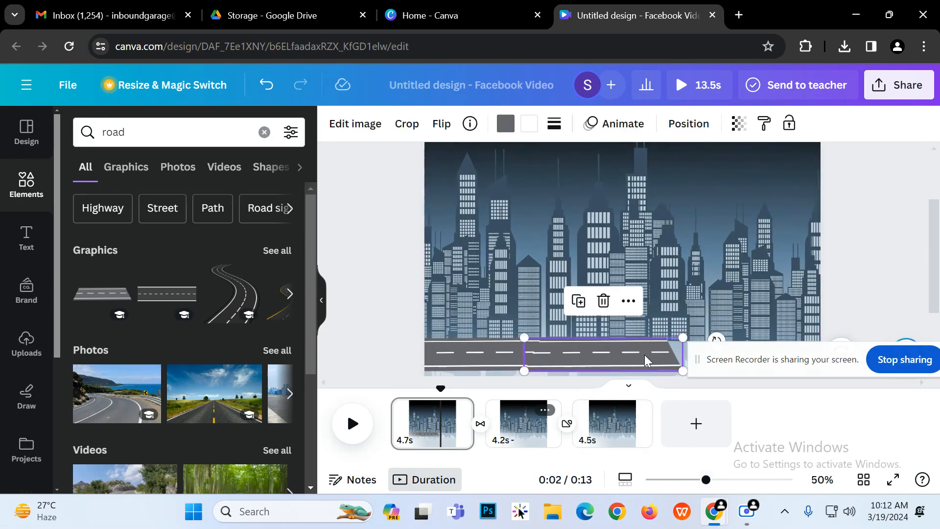
{"action": "key", "text": "Up"}
{"action": "key", "text": "Up"}
{"action": "key", "text": "Up"}
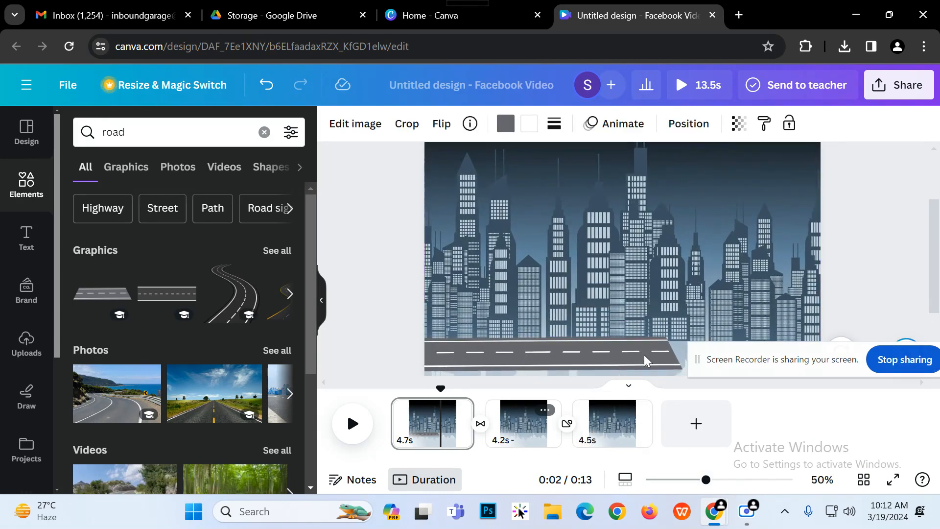
{"action": "key", "text": "Up"}
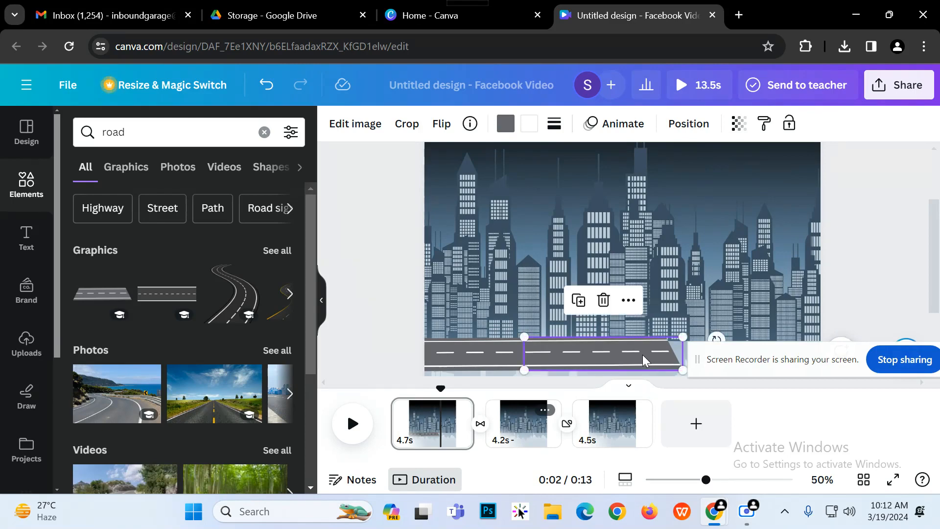
{"action": "left_click_drag", "start_coordinate": [787, 361], "coordinate": [939, 255]}
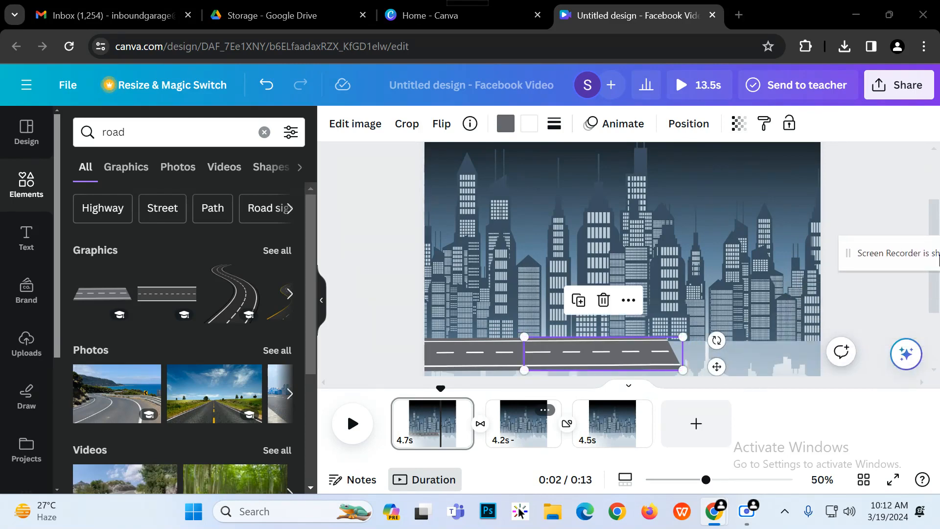
Duplicate the second road piece and position the copy so it overlaps that piece's slanted end and continues the road.
{"action": "scroll", "coordinate": [847, 200], "scroll_direction": "down", "scroll_amount": 2}
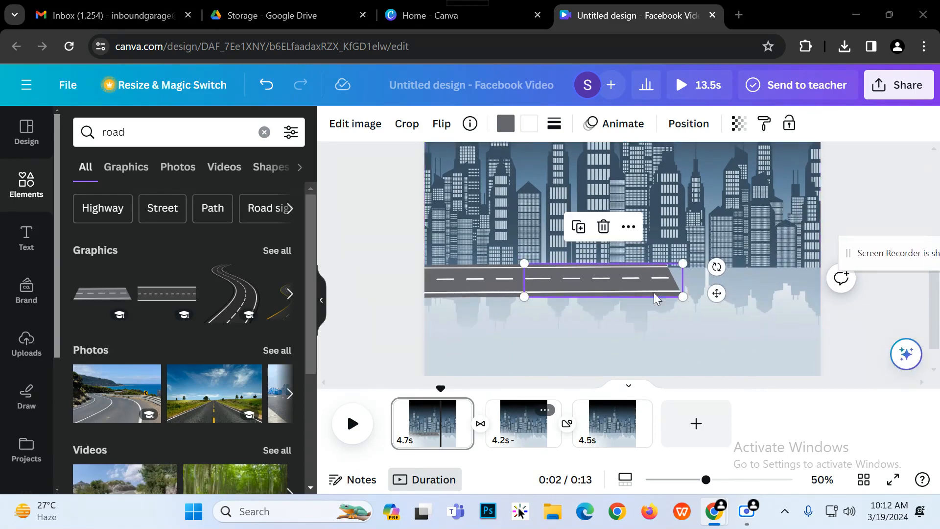
{"action": "left_click", "coordinate": [586, 275]}
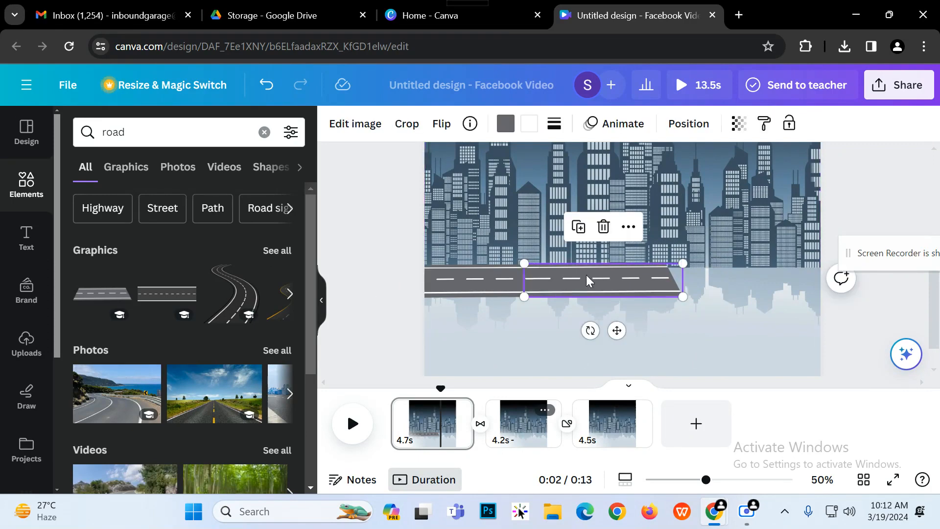
{"action": "left_click", "coordinate": [578, 227]}
{"action": "left_click_drag", "start_coordinate": [621, 273], "coordinate": [757, 263]}
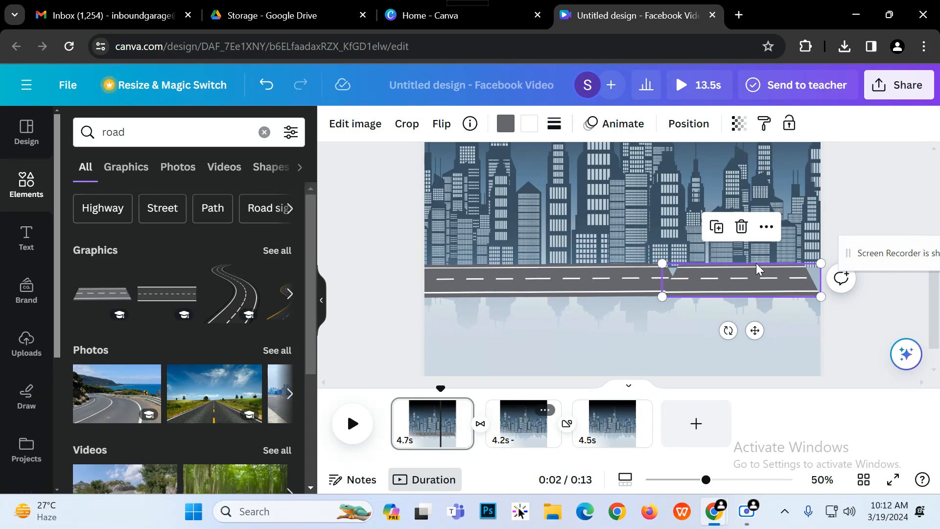
{"action": "left_click_drag", "start_coordinate": [759, 277], "coordinate": [747, 278]}
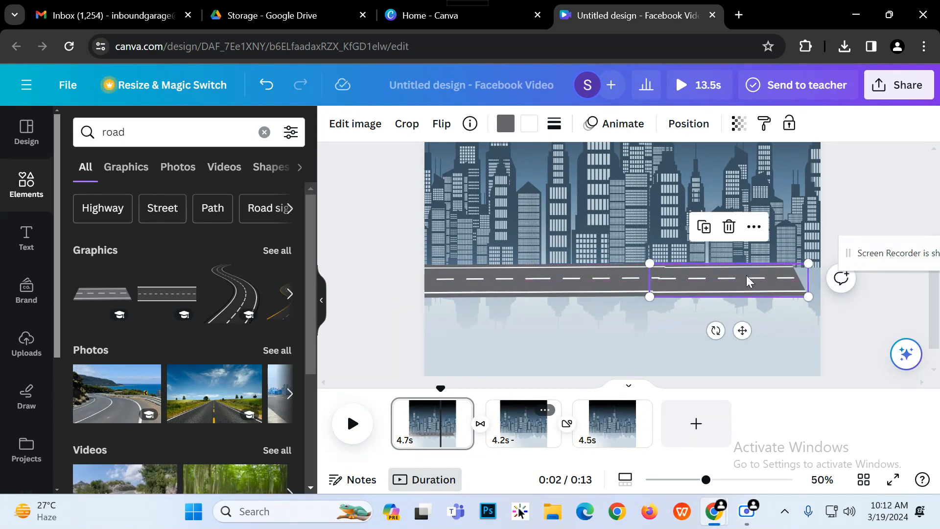
{"action": "left_click", "coordinate": [527, 272]}
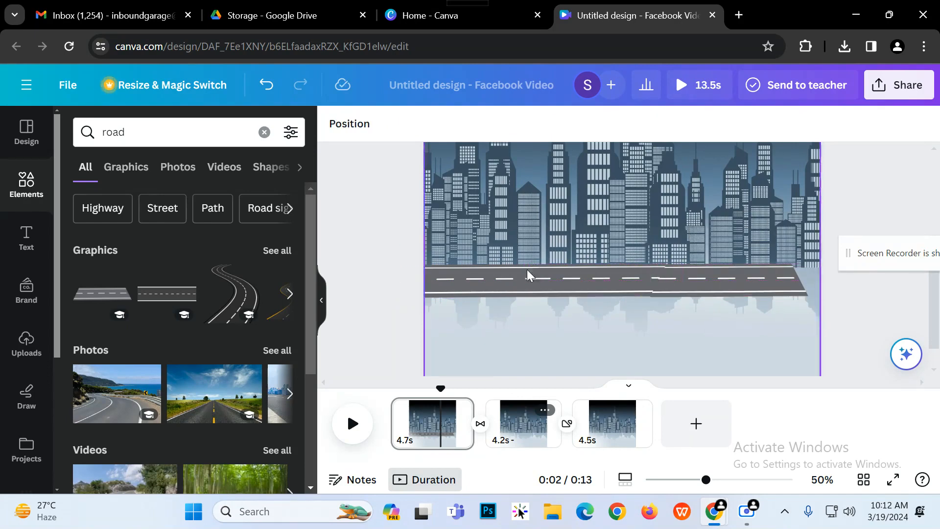
Align the third road piece with the others and add a fourth copy that carries the road past the page's right edge.
{"action": "left_click", "coordinate": [708, 284]}
{"action": "left_click_drag", "start_coordinate": [707, 284], "coordinate": [707, 283]}
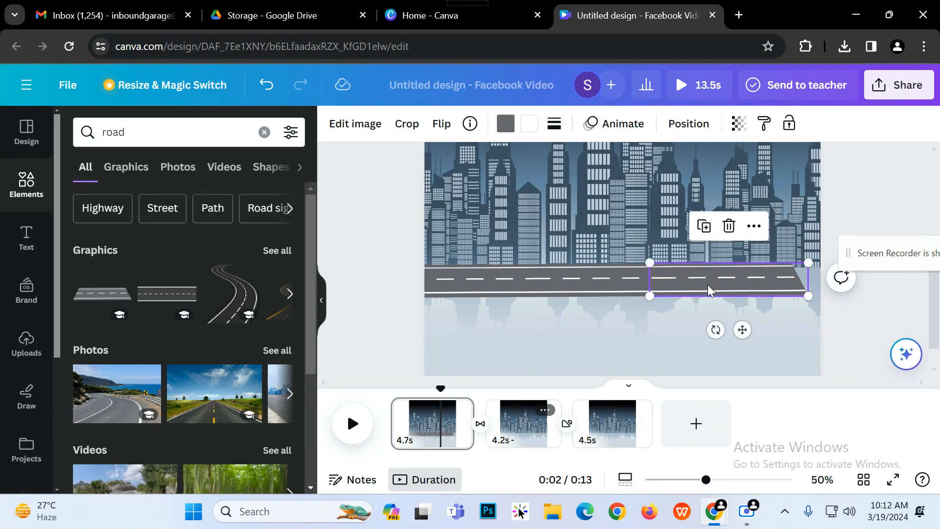
{"action": "left_click", "coordinate": [730, 239]}
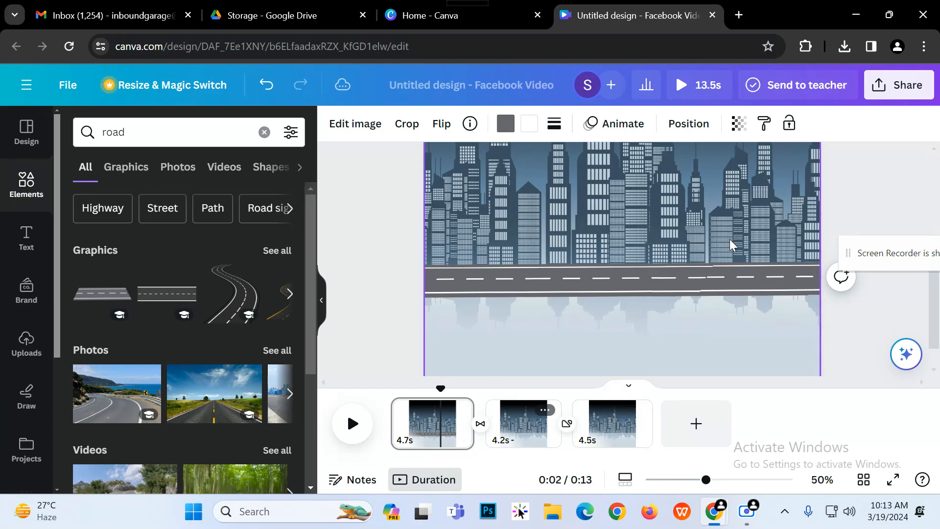
{"action": "key", "text": "Down"}
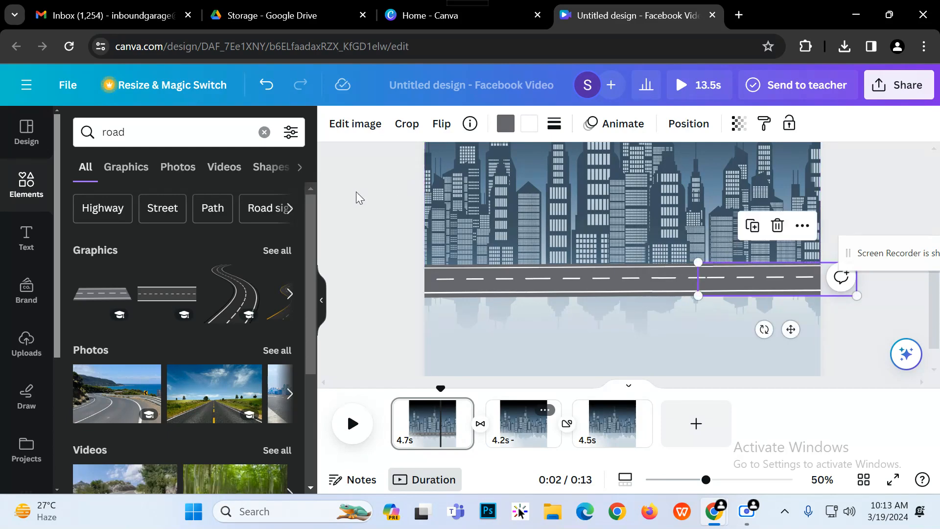
Select all four road pieces on the first page and group them.
{"action": "left_click", "coordinate": [410, 298]}
{"action": "left_click_drag", "start_coordinate": [381, 310], "coordinate": [853, 264]}
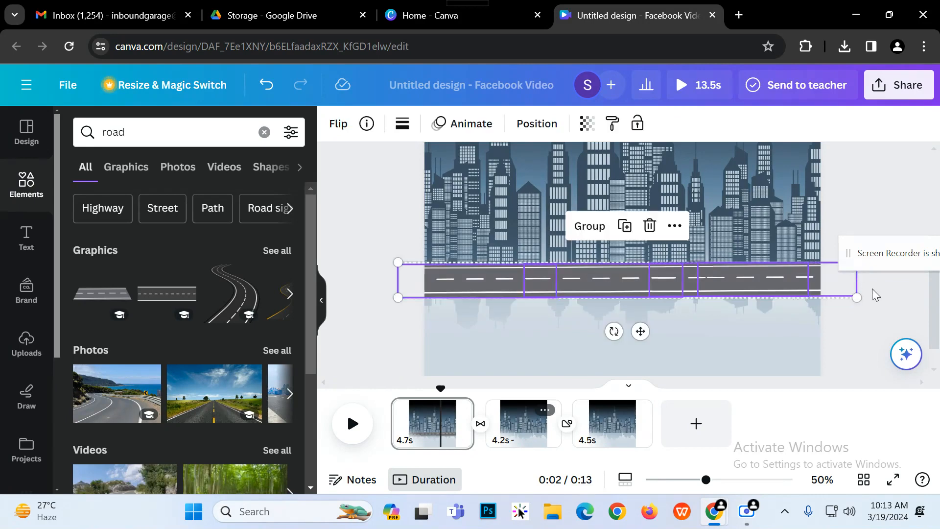
{"action": "left_click", "coordinate": [592, 229]}
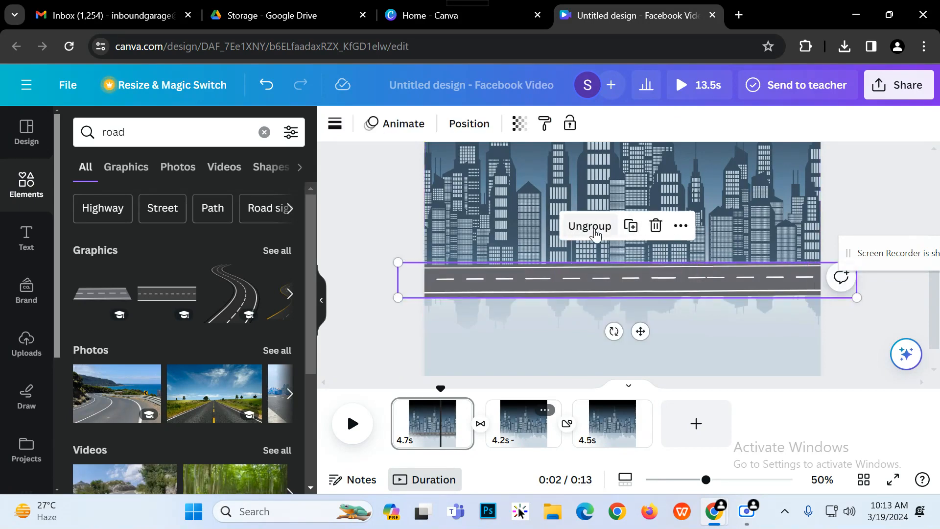
Paste a copy of the grouped road onto the second and third pages.
{"action": "left_click", "coordinate": [513, 431]}
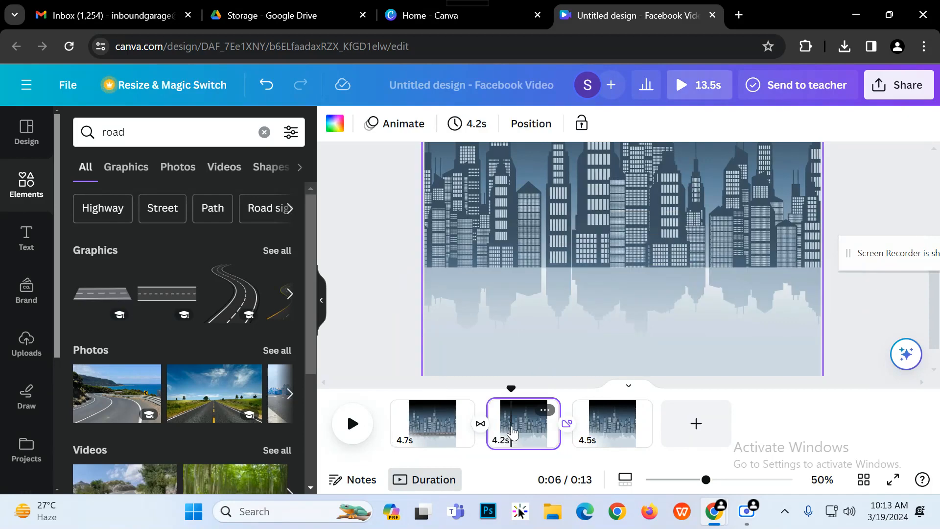
{"action": "key", "text": "ctrl+v"}
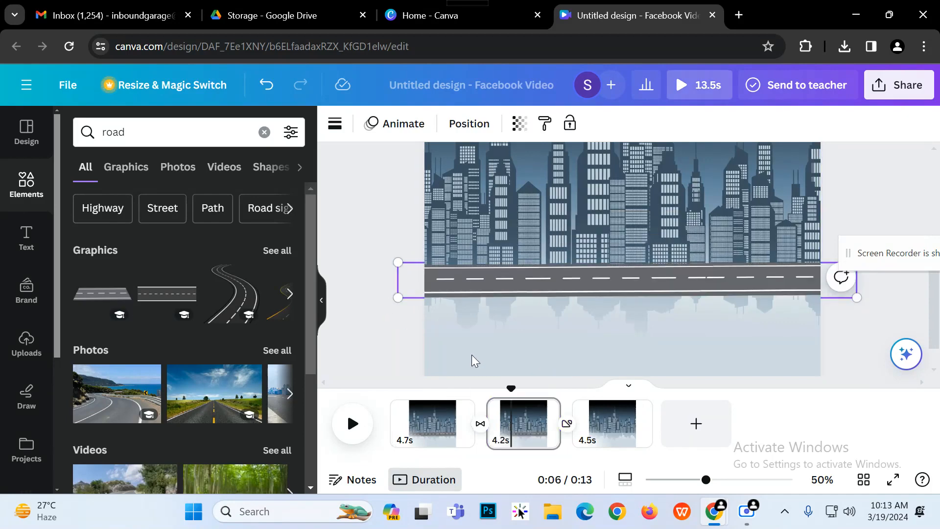
{"action": "left_click", "coordinate": [621, 416]}
{"action": "key", "text": "ctrl+v"}
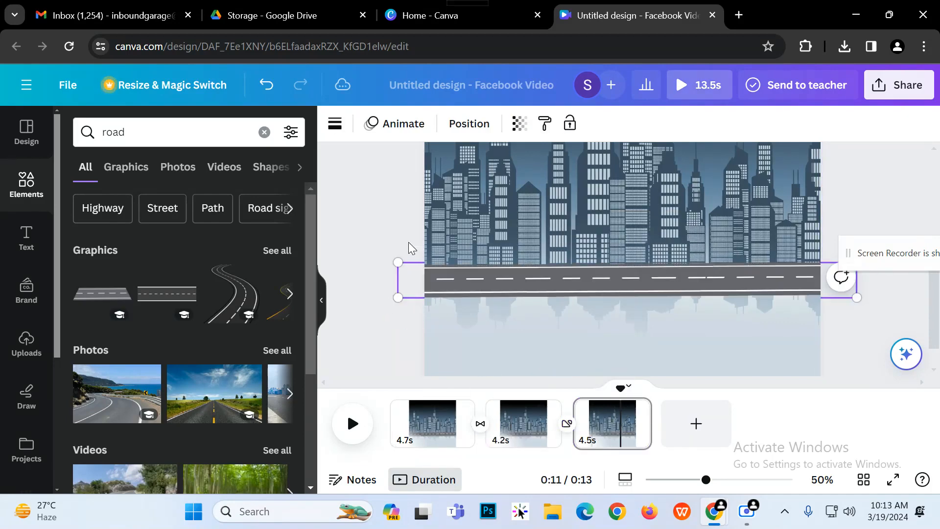
{"action": "left_click", "coordinate": [386, 219]}
On the first page, search the elements for "tree" and place the first green tree graphic at the page's left edge.
{"action": "left_click", "coordinate": [439, 436]}
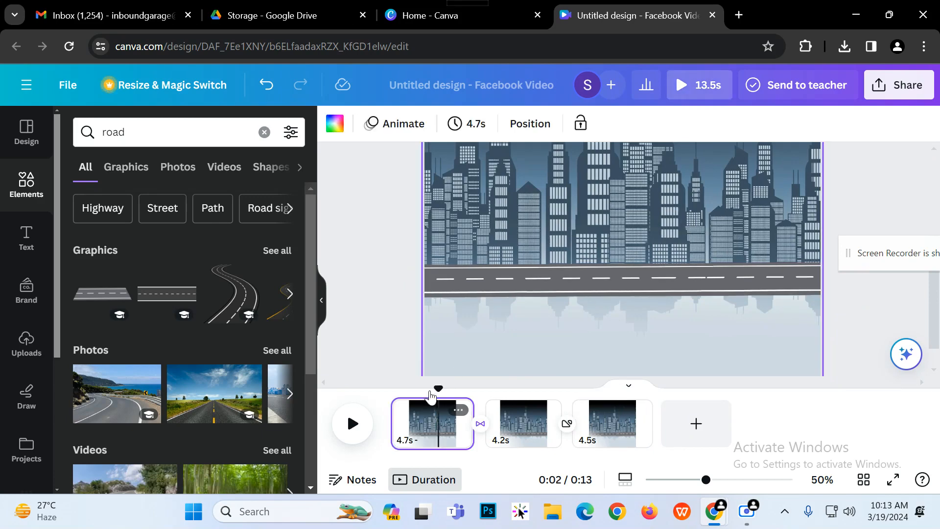
{"action": "left_click", "coordinate": [390, 283]}
{"action": "left_click", "coordinate": [141, 132]}
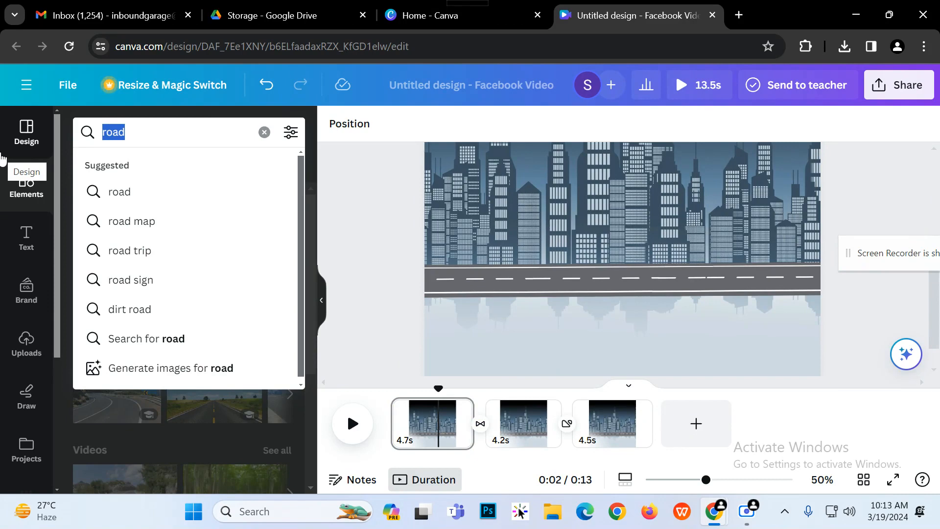
{"action": "type", "text": "tree"}
{"action": "key", "text": "Return"}
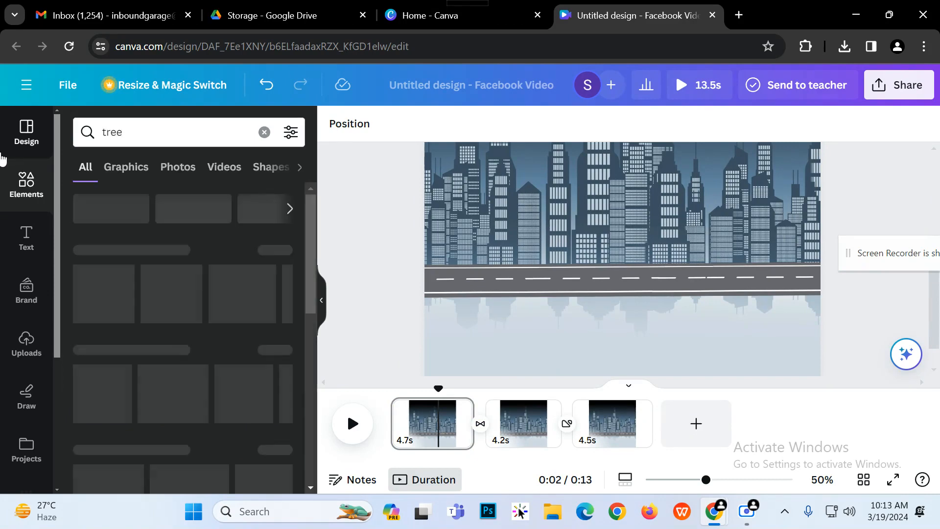
{"action": "left_click", "coordinate": [118, 304]}
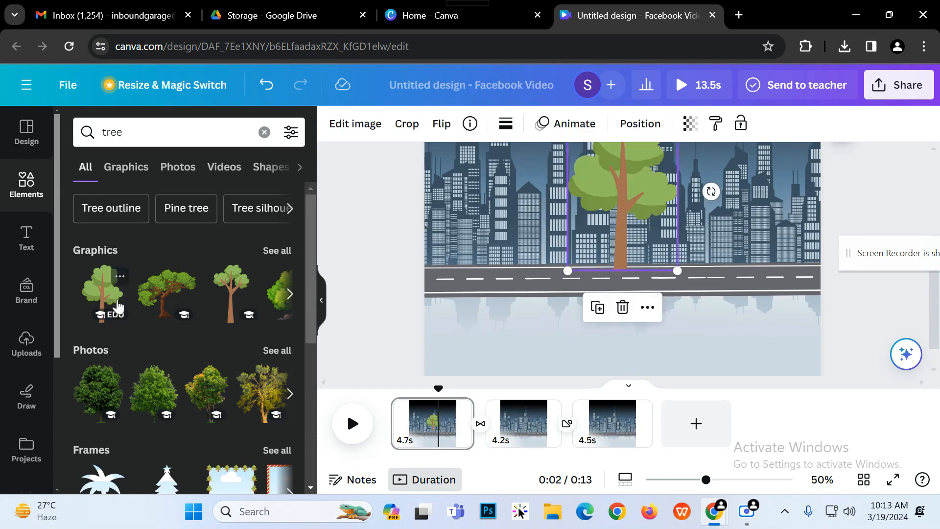
{"action": "left_click_drag", "start_coordinate": [628, 212], "coordinate": [449, 273]}
{"action": "left_click", "coordinate": [448, 264]}
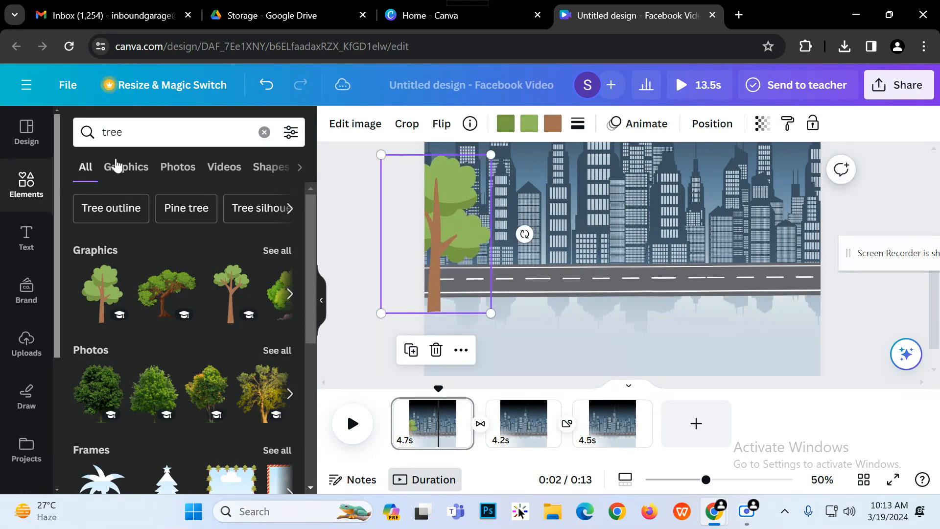
Search the graphics for "sands" and place the grainy sand strip below the road at the first page's left edge.
{"action": "left_click", "coordinate": [140, 131]}
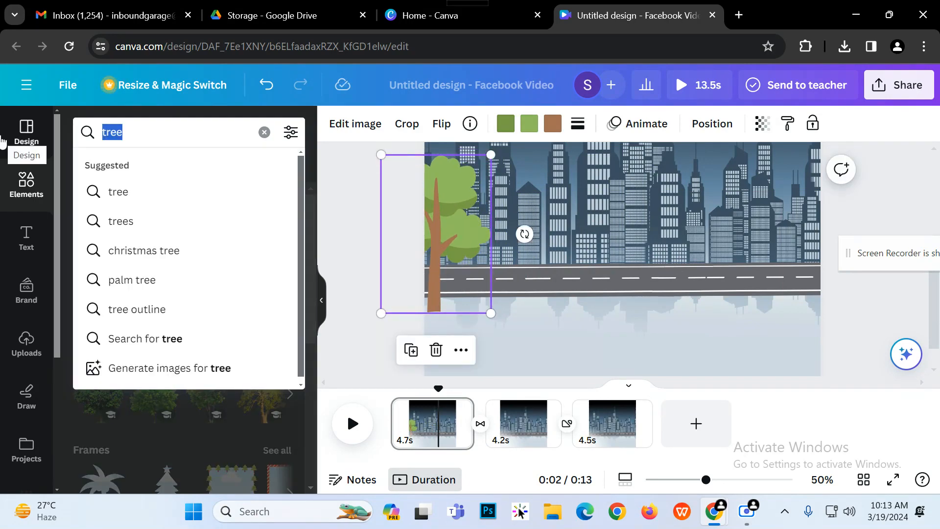
{"action": "type", "text": "sands"}
{"action": "key", "text": "Return"}
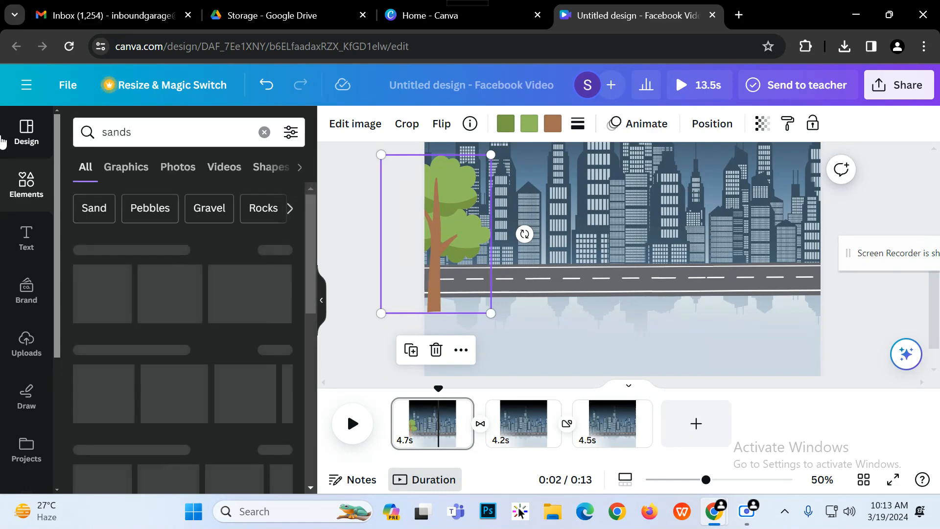
{"action": "scroll", "coordinate": [211, 294], "scroll_direction": "down", "scroll_amount": 2}
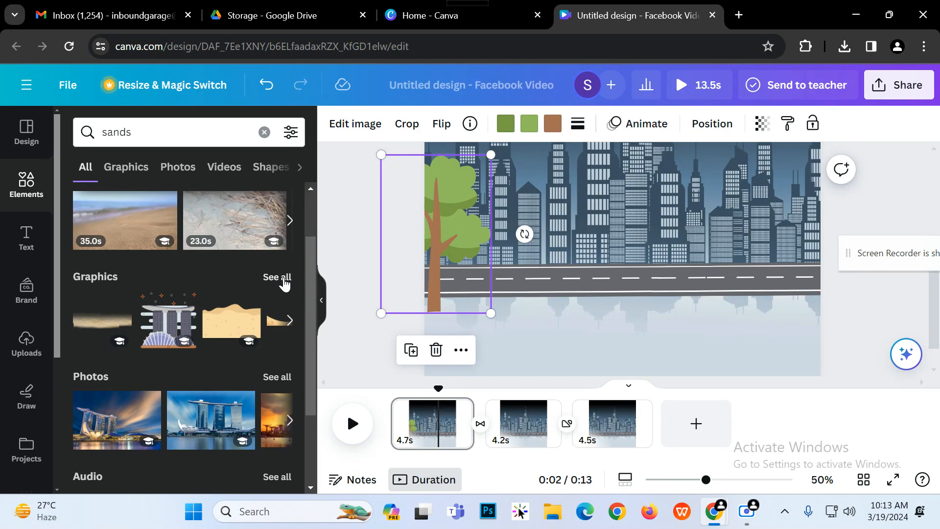
{"action": "left_click", "coordinate": [283, 277]}
{"action": "scroll", "coordinate": [240, 316], "scroll_direction": "down", "scroll_amount": 2}
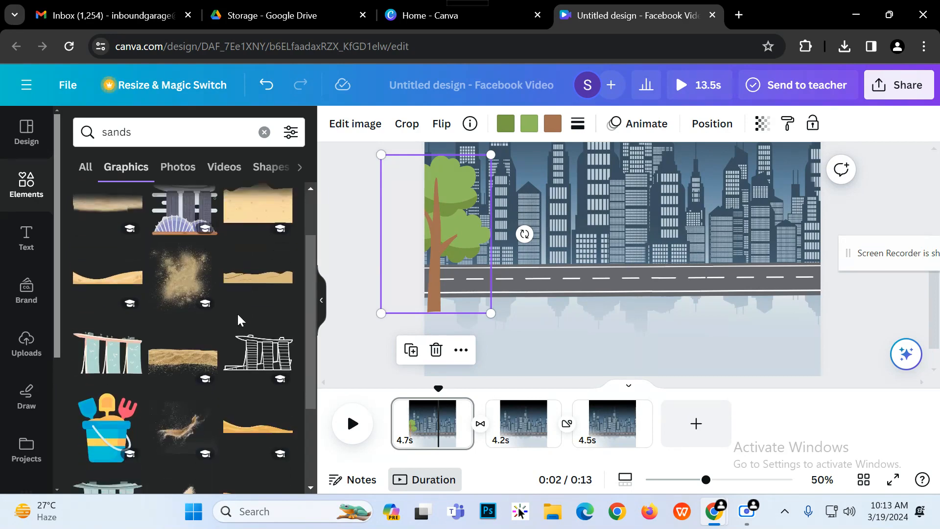
{"action": "left_click", "coordinate": [182, 357]}
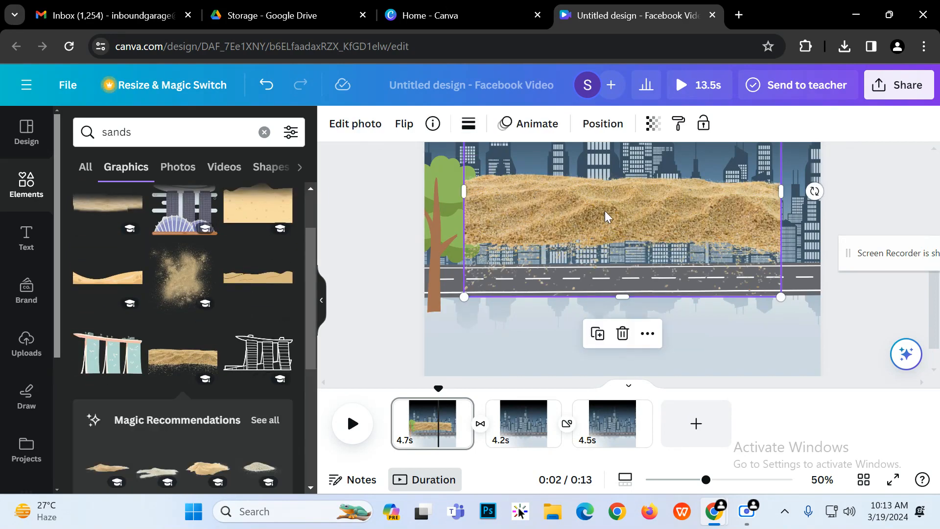
{"action": "left_click_drag", "start_coordinate": [606, 216], "coordinate": [427, 327]}
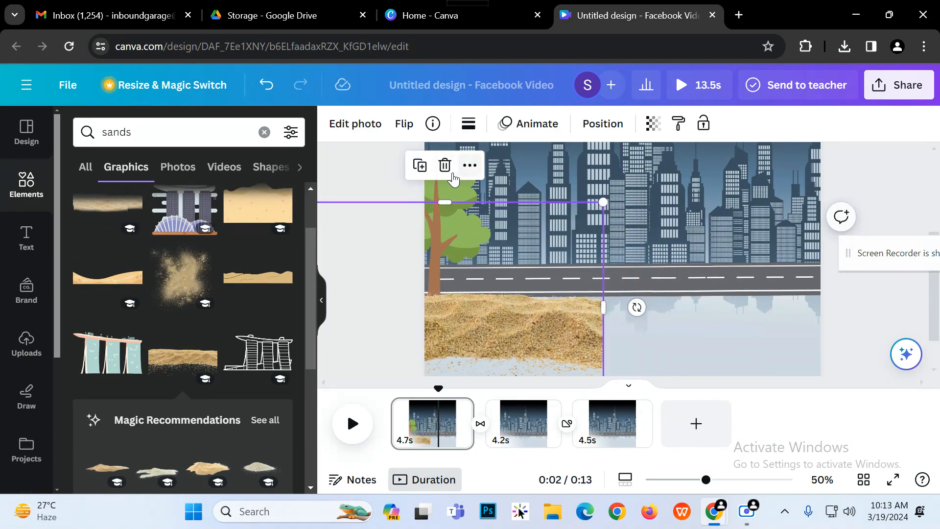
Bring the tree in front of the sand and shift the sand strip further past the page's left edge.
{"action": "left_click", "coordinate": [463, 189]}
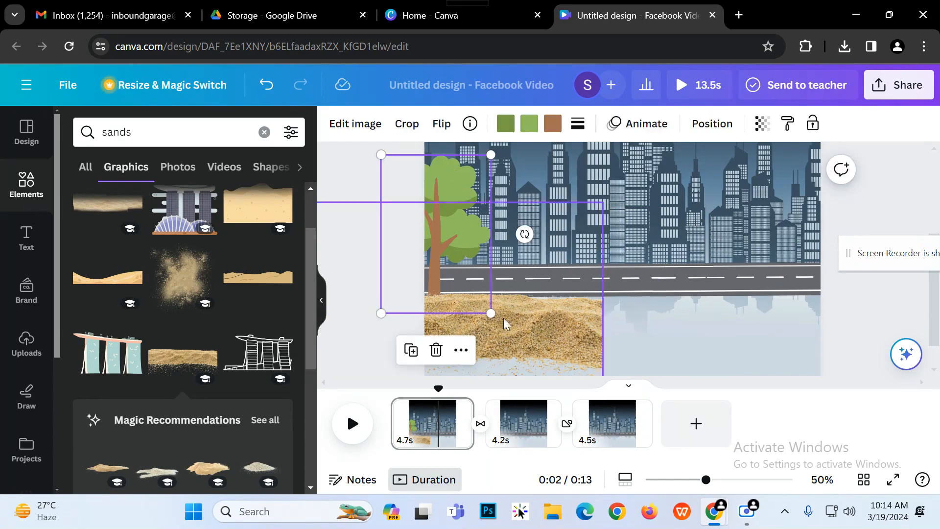
{"action": "left_click", "coordinate": [461, 350]}
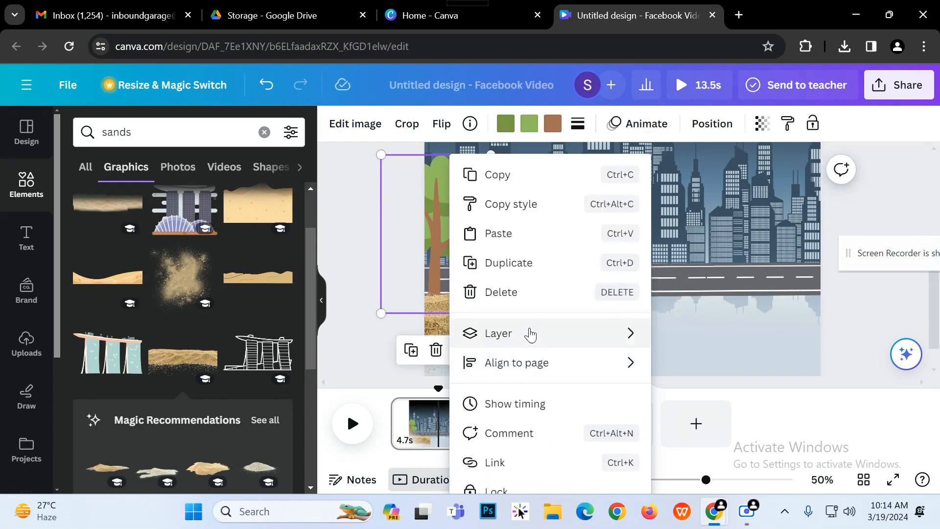
{"action": "mouse_move", "coordinate": [530, 336]}
{"action": "left_click", "coordinate": [733, 362]}
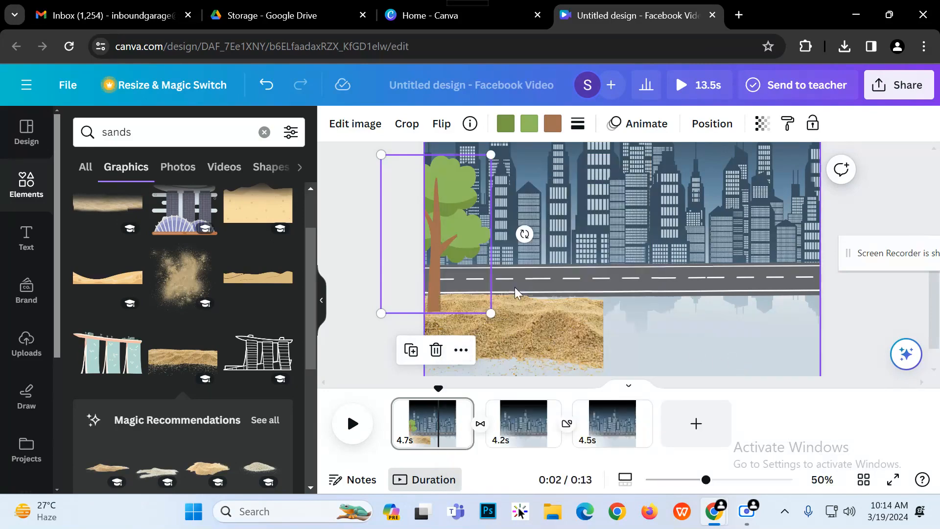
{"action": "left_click", "coordinate": [548, 333]}
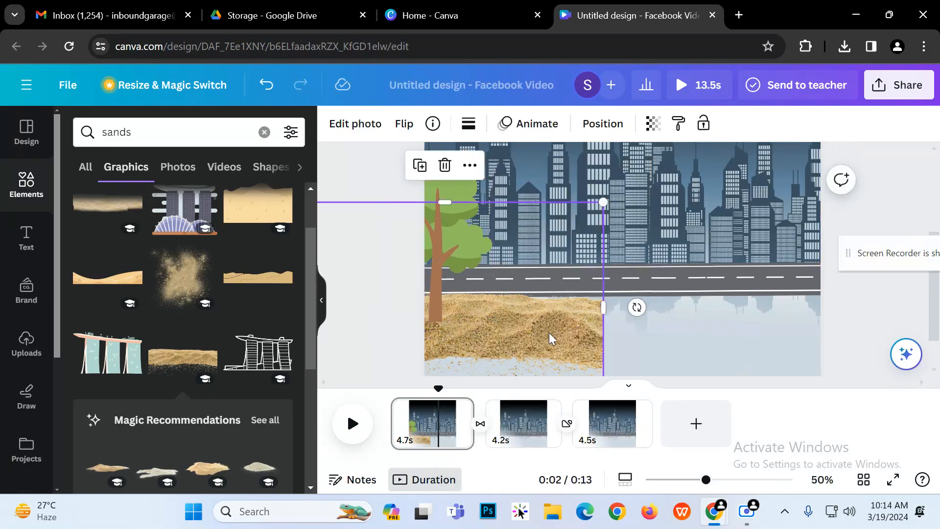
{"action": "left_click_drag", "start_coordinate": [548, 333], "coordinate": [425, 325]}
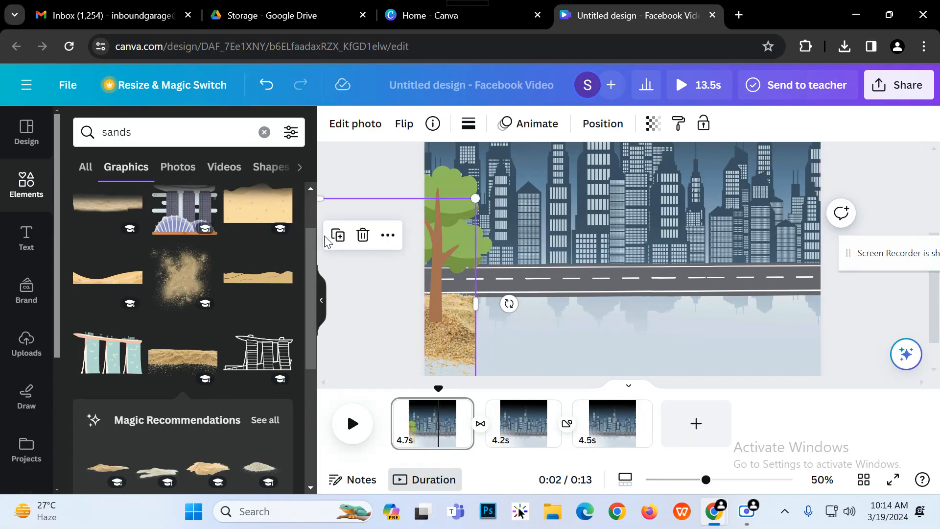
Try replacing the sand strip with the speckled grain graphic in the area below the road.
{"action": "scroll", "coordinate": [191, 380], "scroll_direction": "down", "scroll_amount": 3}
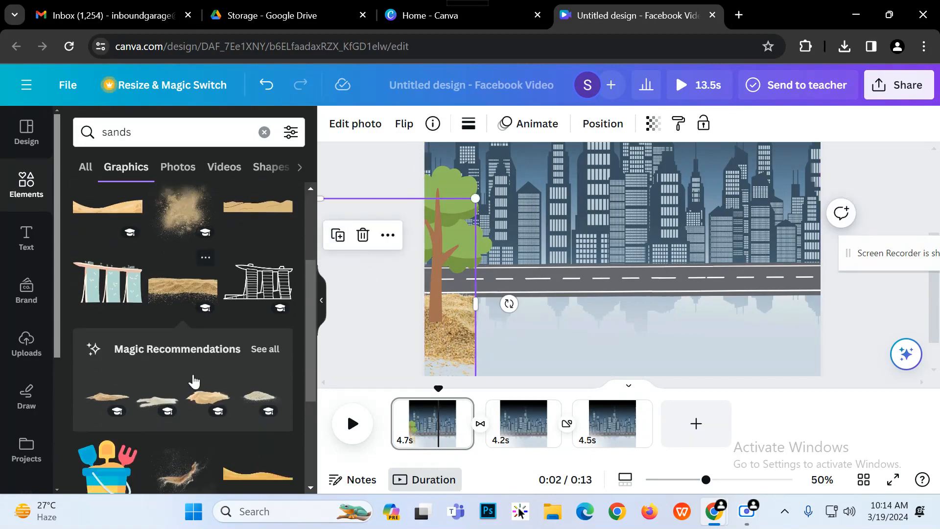
{"action": "scroll", "coordinate": [190, 365], "scroll_direction": "down", "scroll_amount": 4}
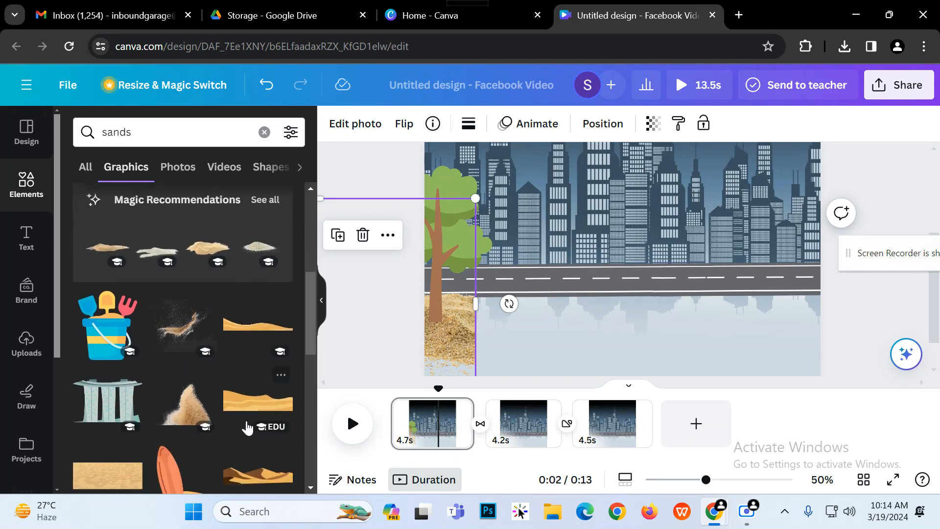
{"action": "scroll", "coordinate": [157, 328], "scroll_direction": "down", "scroll_amount": 4}
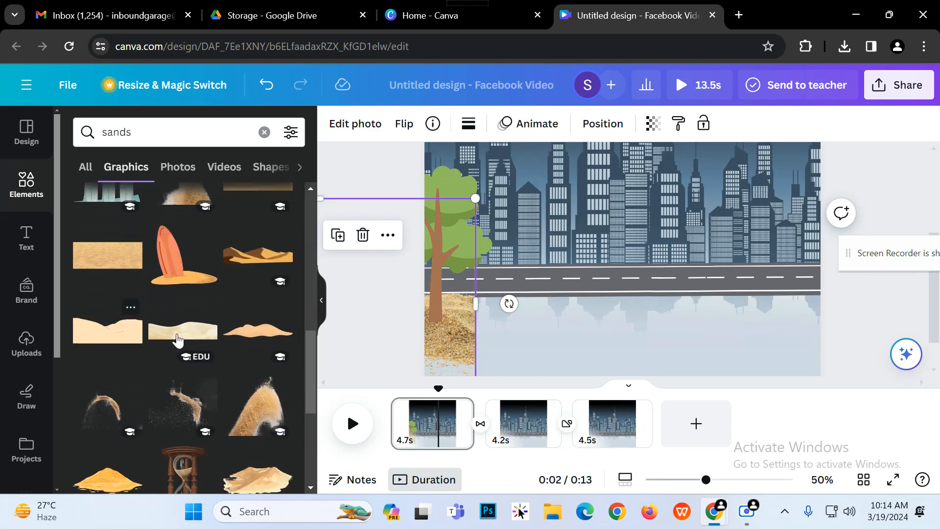
{"action": "scroll", "coordinate": [240, 392], "scroll_direction": "down", "scroll_amount": 1}
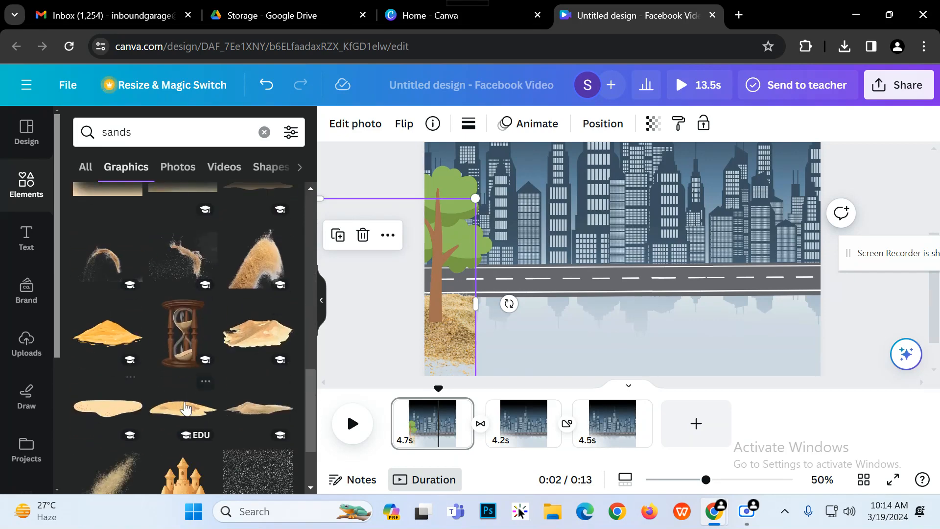
{"action": "scroll", "coordinate": [186, 401], "scroll_direction": "down", "scroll_amount": 2}
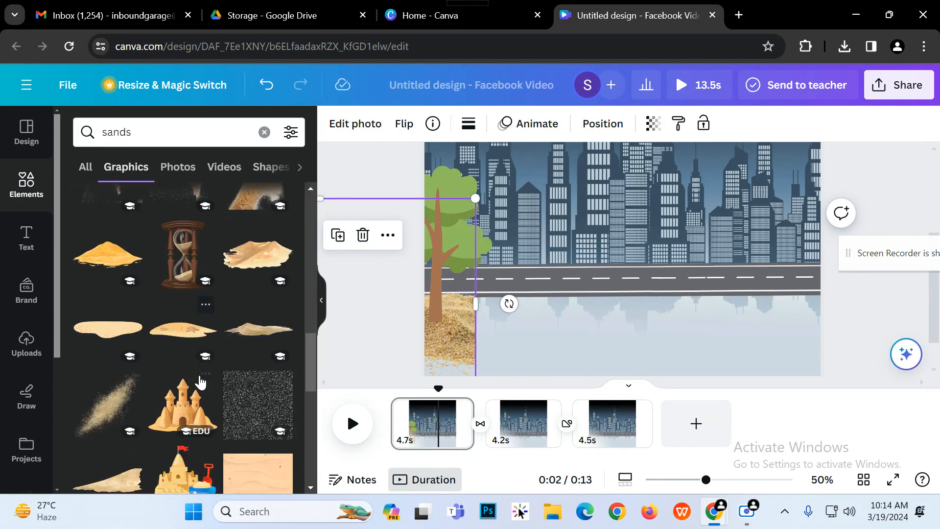
{"action": "scroll", "coordinate": [200, 383], "scroll_direction": "down", "scroll_amount": 2}
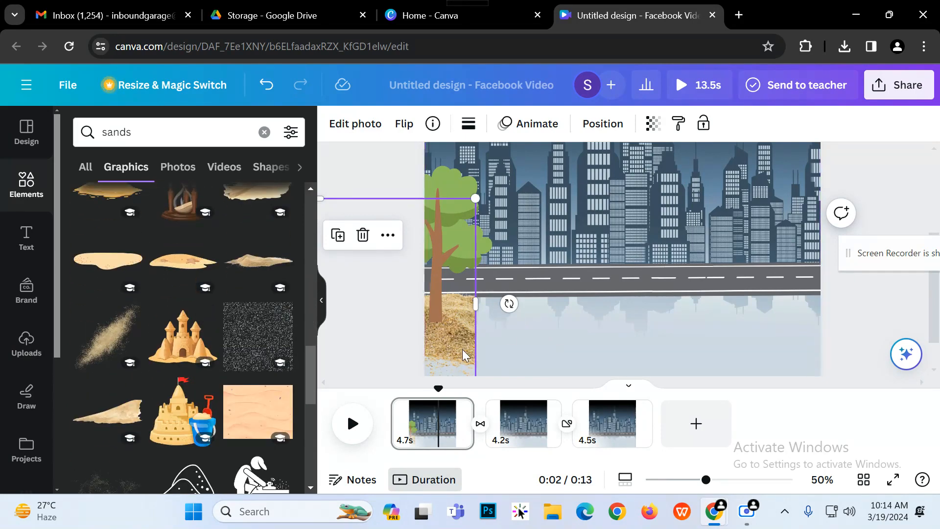
{"action": "left_click", "coordinate": [363, 235]}
{"action": "left_click", "coordinate": [277, 355]}
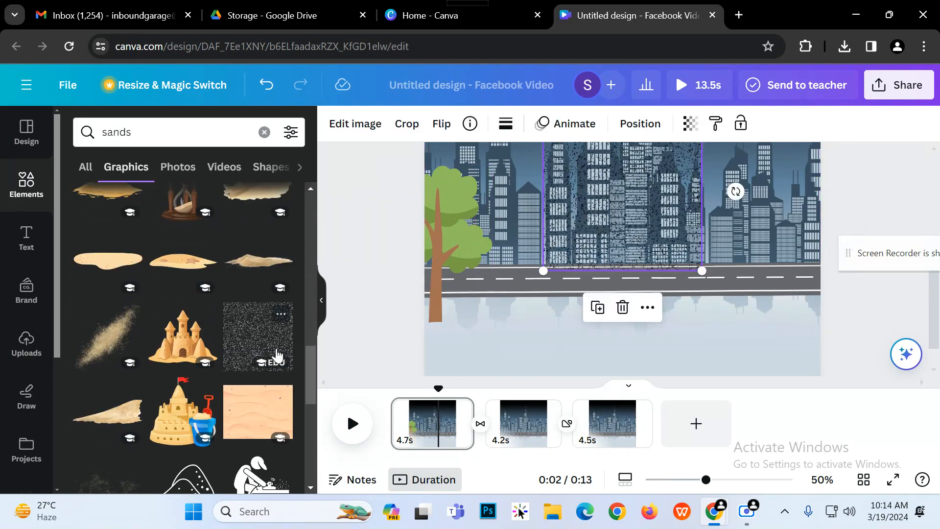
{"action": "left_click_drag", "start_coordinate": [662, 199], "coordinate": [516, 384]}
{"action": "left_click", "coordinate": [479, 260]}
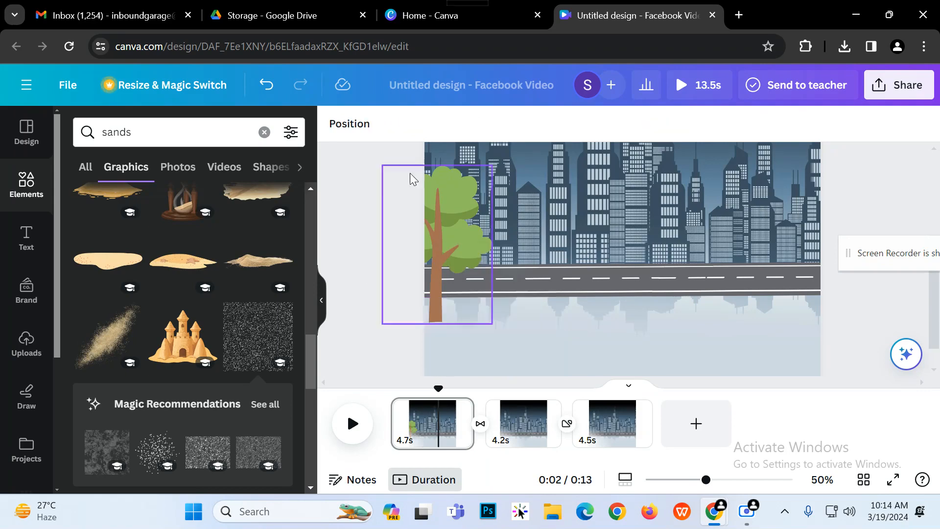
Undo the speckled graphic's placement and the deletion of the sand strip.
{"action": "left_click", "coordinate": [272, 88]}
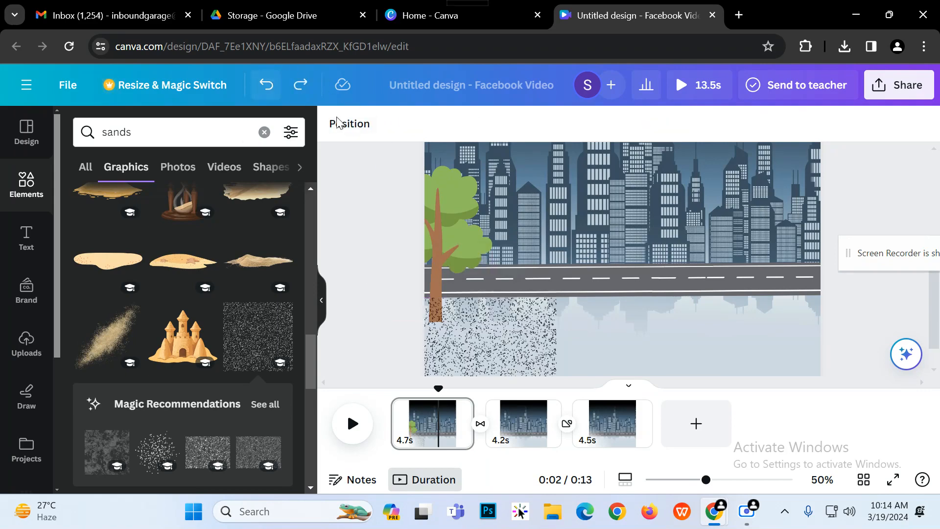
{"action": "left_click", "coordinate": [273, 88]}
{"action": "left_click", "coordinate": [273, 88]}
{"action": "left_click", "coordinate": [274, 88]}
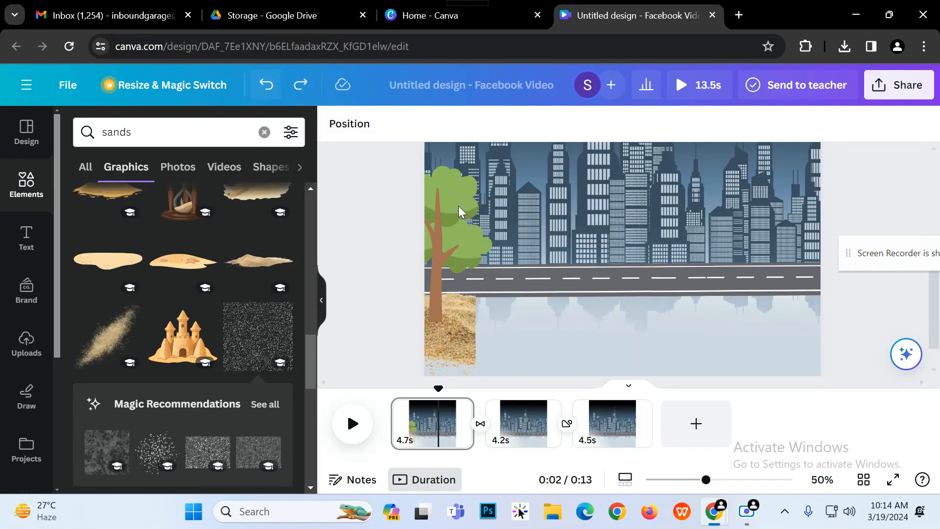
Duplicate the sand strip and line up the copies along the road's lower edge until they pass the page's right edge.
{"action": "left_click", "coordinate": [449, 337]}
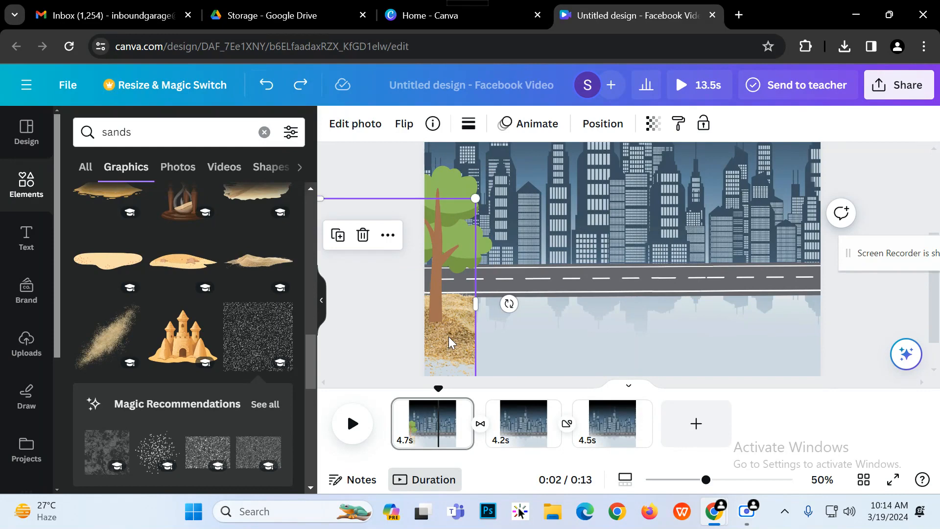
{"action": "left_click", "coordinate": [341, 240]}
{"action": "left_click_drag", "start_coordinate": [474, 343], "coordinate": [588, 322]}
{"action": "left_click", "coordinate": [585, 170]}
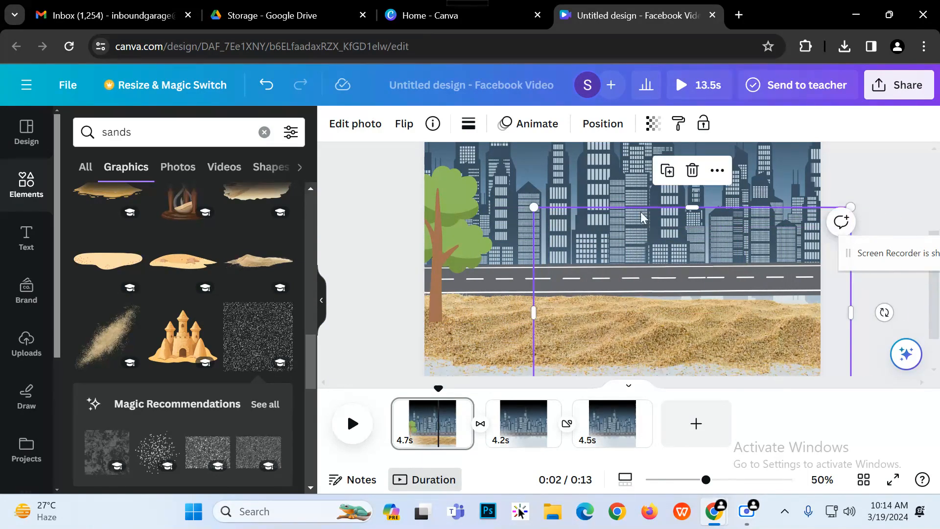
{"action": "left_click", "coordinate": [663, 170]}
{"action": "left_click_drag", "start_coordinate": [711, 305], "coordinate": [781, 318]}
{"action": "left_click", "coordinate": [833, 170]}
{"action": "scroll", "coordinate": [790, 306], "scroll_direction": "down", "scroll_amount": 1}
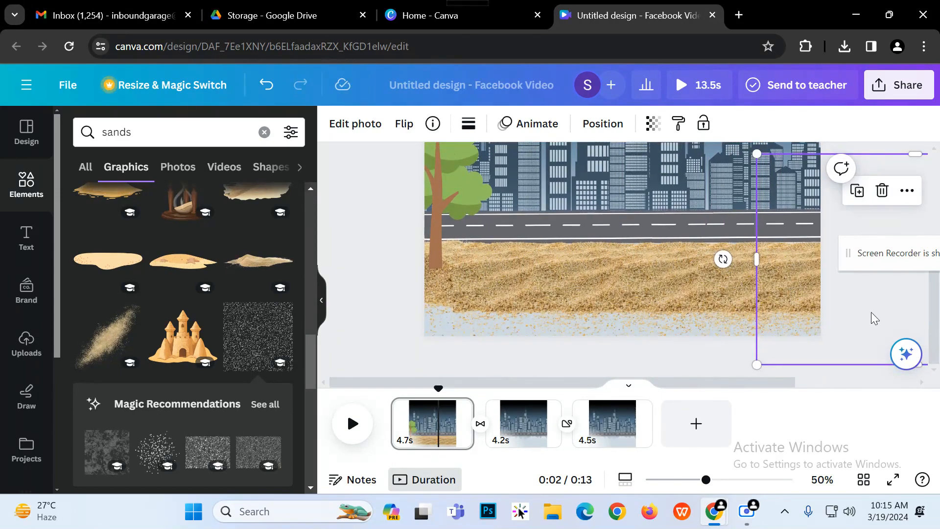
{"action": "left_click", "coordinate": [884, 316]}
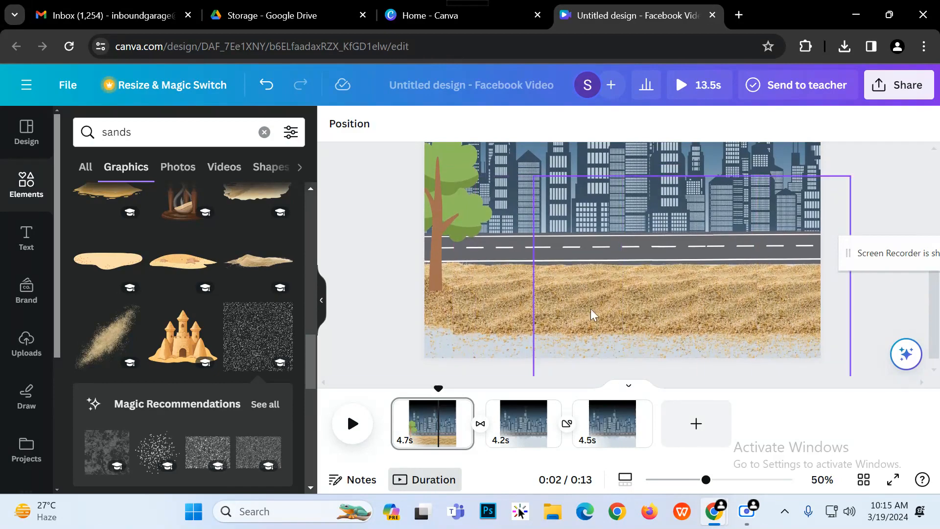
Add two more sand copies as a lower row covering the bare area at the first page's bottom edge.
{"action": "left_click", "coordinate": [565, 318]}
{"action": "left_click", "coordinate": [674, 215]}
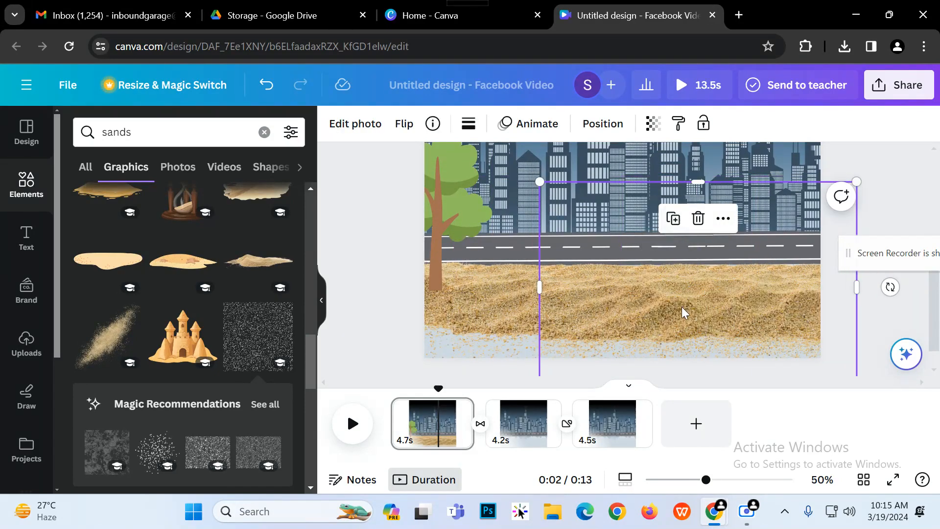
{"action": "left_click_drag", "start_coordinate": [681, 308], "coordinate": [825, 288]}
{"action": "left_click", "coordinate": [547, 185]}
{"action": "left_click_drag", "start_coordinate": [787, 327], "coordinate": [796, 323]}
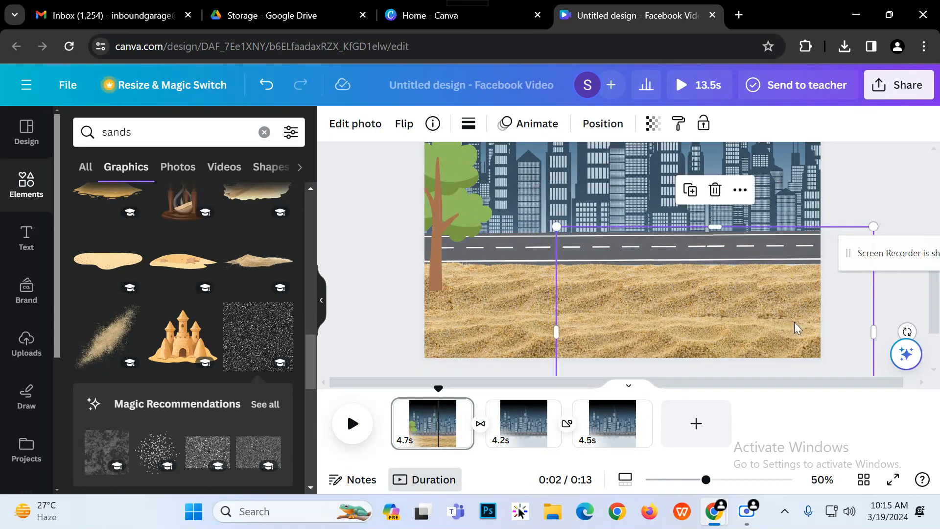
{"action": "left_click", "coordinate": [897, 207]}
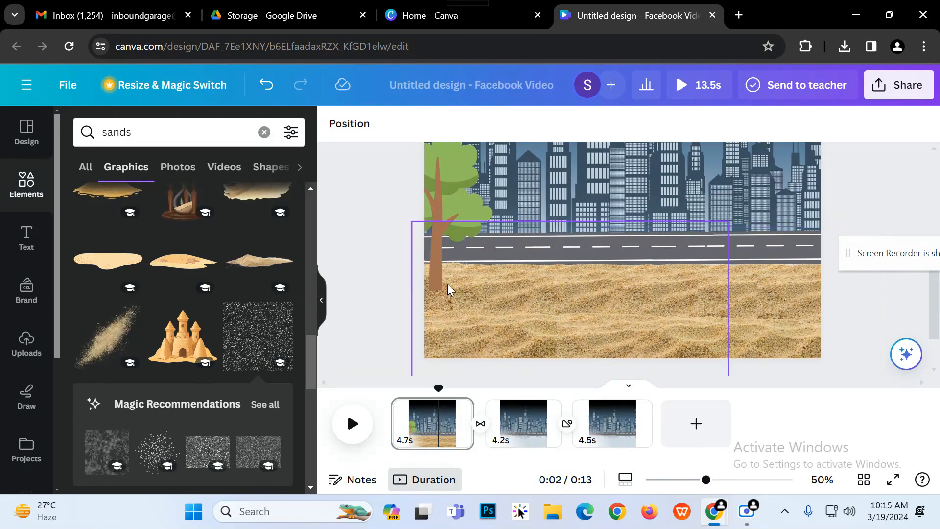
Delete the tree from the first page and copy all its sand pieces onto the second and third pages.
{"action": "left_click", "coordinate": [442, 169]}
{"action": "left_click", "coordinate": [437, 329]}
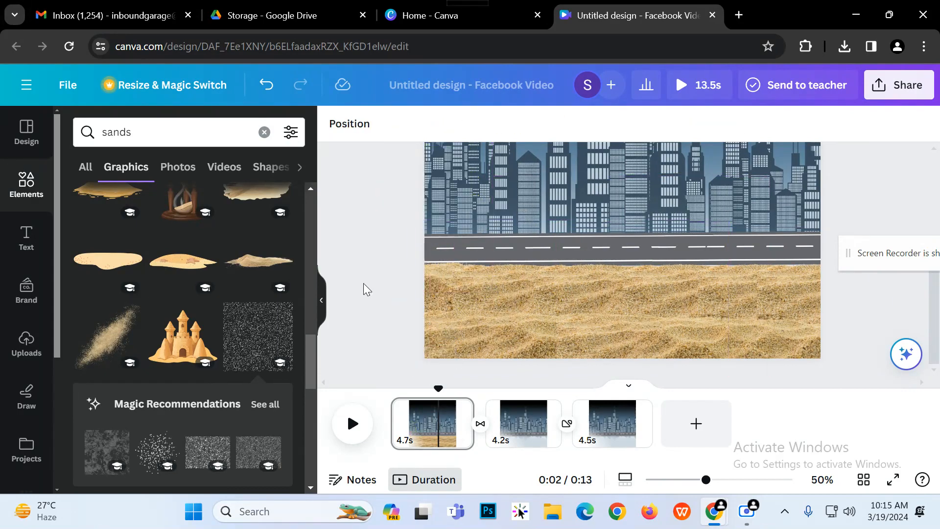
{"action": "left_click_drag", "start_coordinate": [366, 286], "coordinate": [834, 357]}
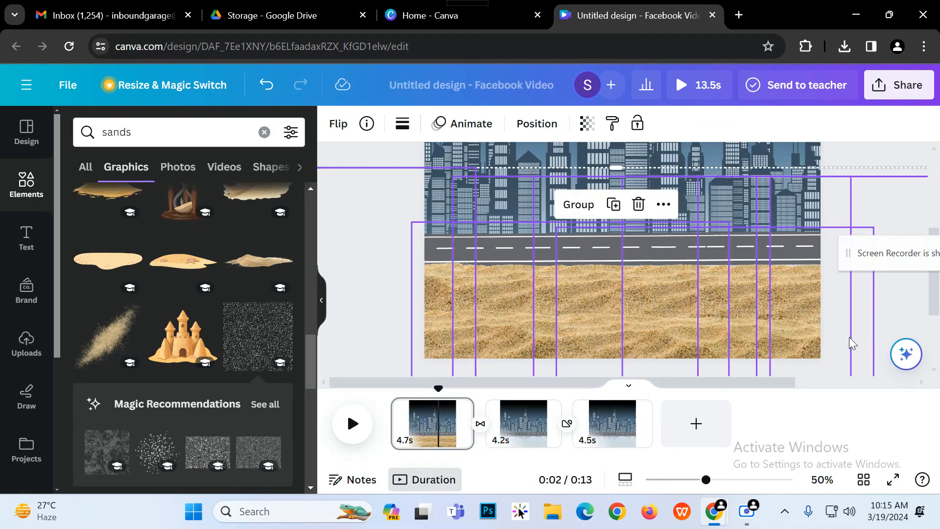
{"action": "left_click", "coordinate": [528, 430]}
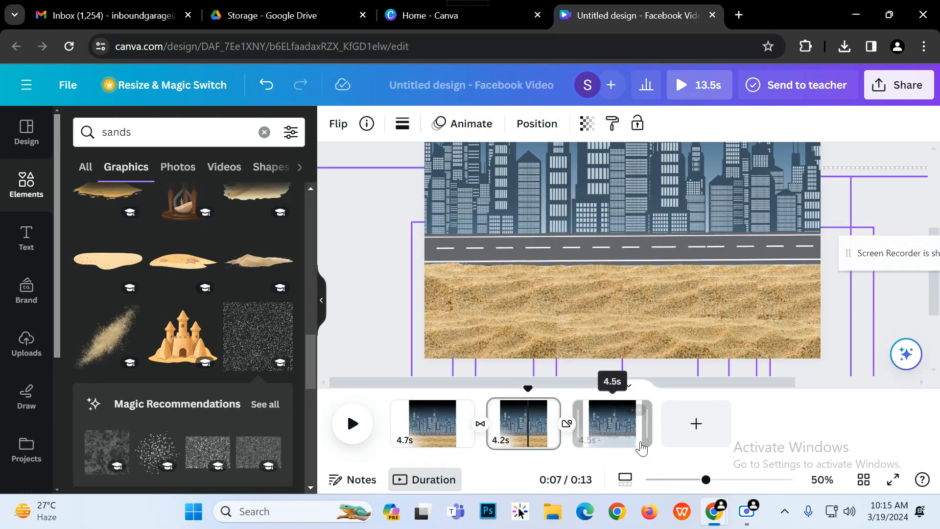
{"action": "left_click", "coordinate": [615, 443]}
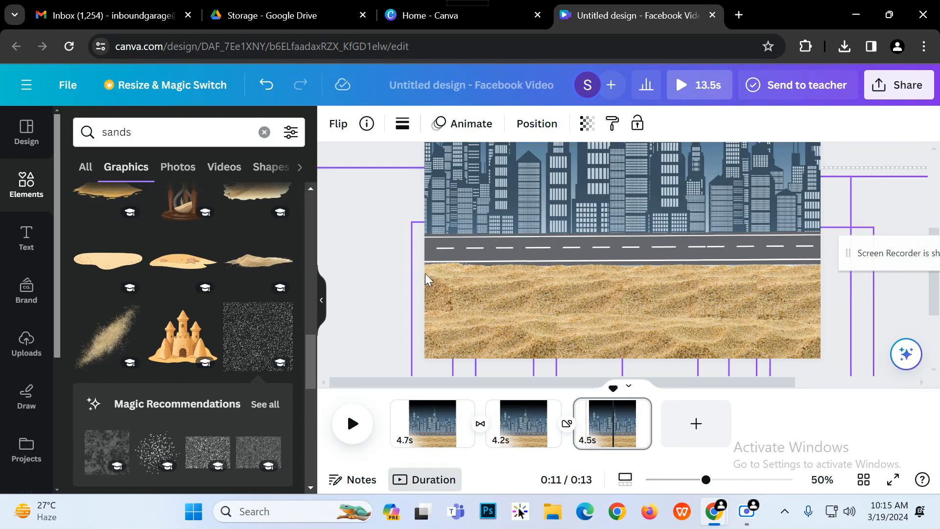
{"action": "left_click", "coordinate": [322, 251]}
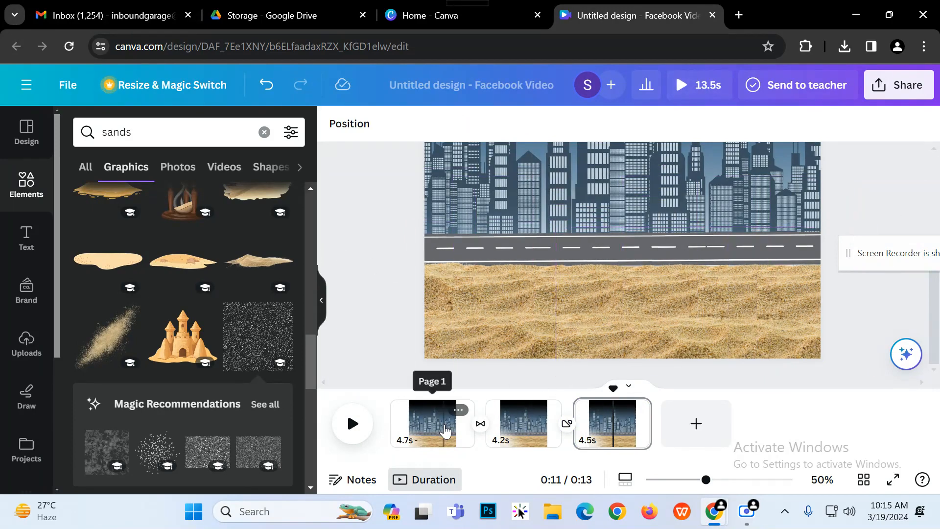
Search the elements for "tree" and add the yellow-leaved tree photo to the first page.
{"action": "left_click", "coordinate": [445, 431]}
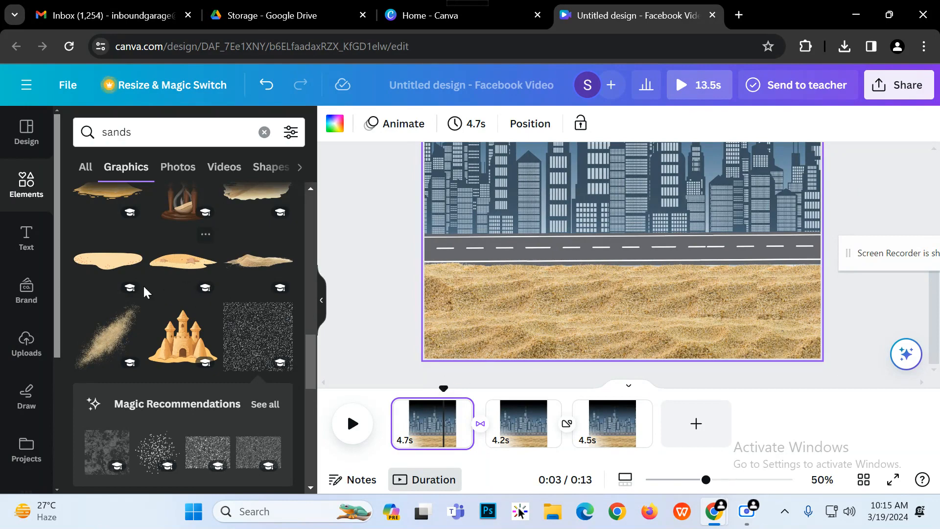
{"action": "scroll", "coordinate": [143, 284], "scroll_direction": "up", "scroll_amount": 10}
{"action": "left_click", "coordinate": [264, 133]}
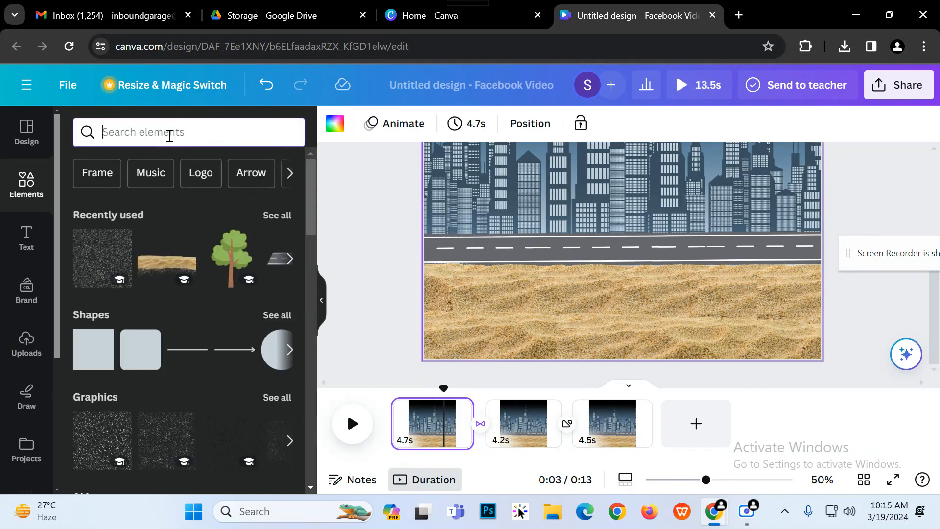
{"action": "type", "text": "tree"}
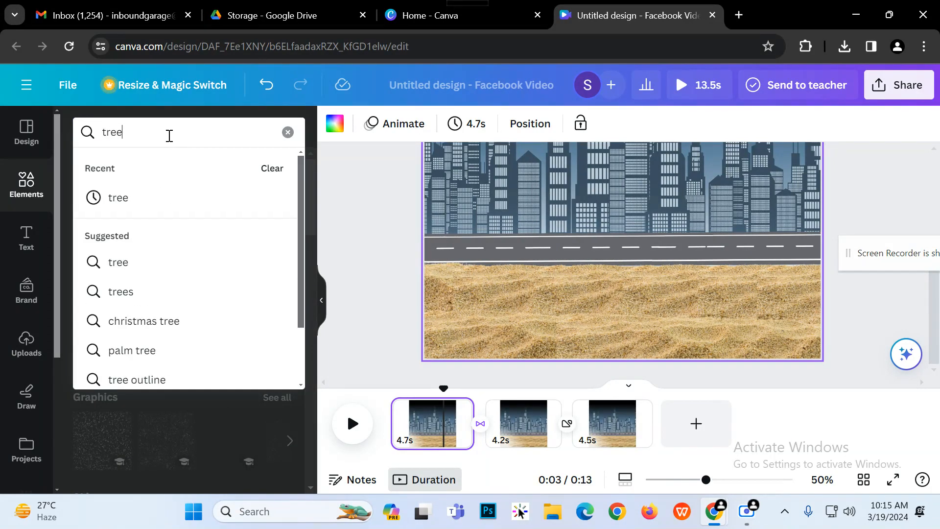
{"action": "key", "text": "Return"}
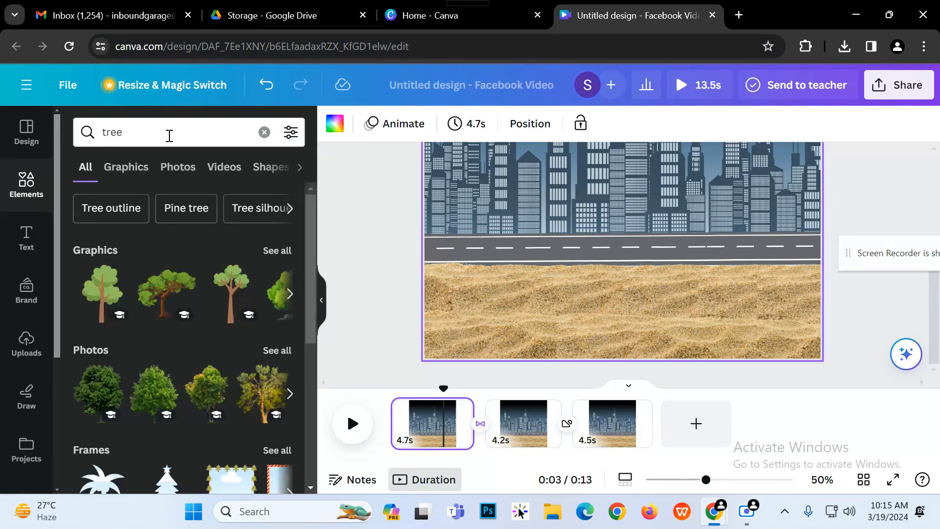
{"action": "left_click", "coordinate": [274, 396]}
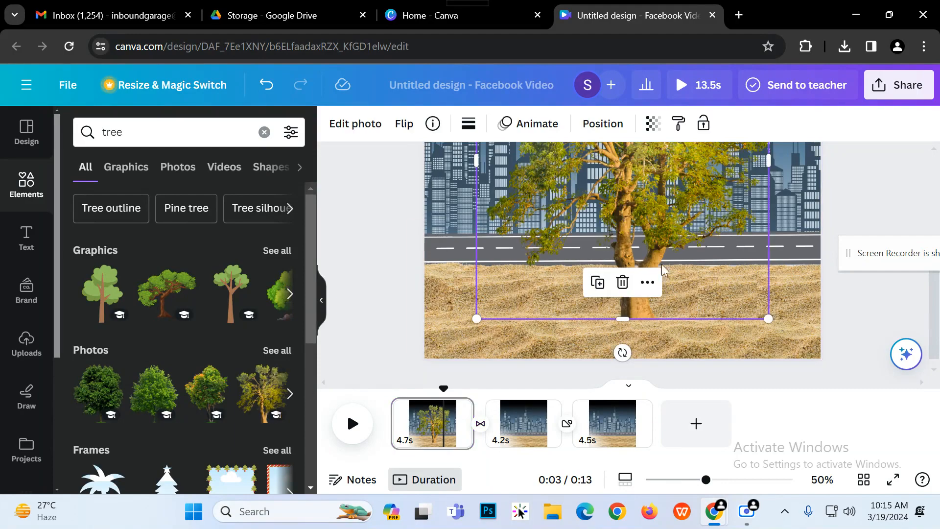
Position the tree photo partly past the first page's left edge, with its trunk reaching the bottom of the sand.
{"action": "left_click_drag", "start_coordinate": [667, 223], "coordinate": [497, 231]}
{"action": "left_click", "coordinate": [689, 323]}
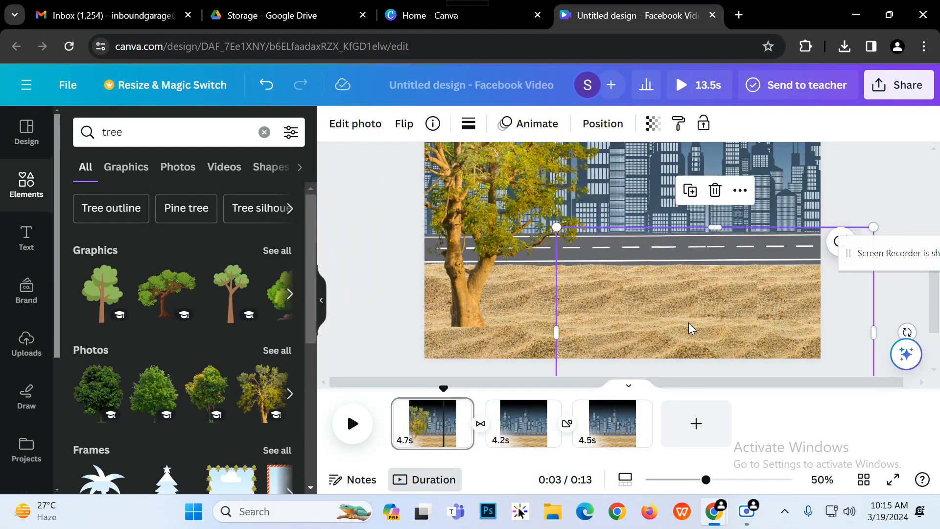
{"action": "left_click", "coordinate": [466, 274]}
{"action": "left_click_drag", "start_coordinate": [467, 276], "coordinate": [448, 258]}
{"action": "scroll", "coordinate": [561, 325], "scroll_direction": "up", "scroll_amount": 2}
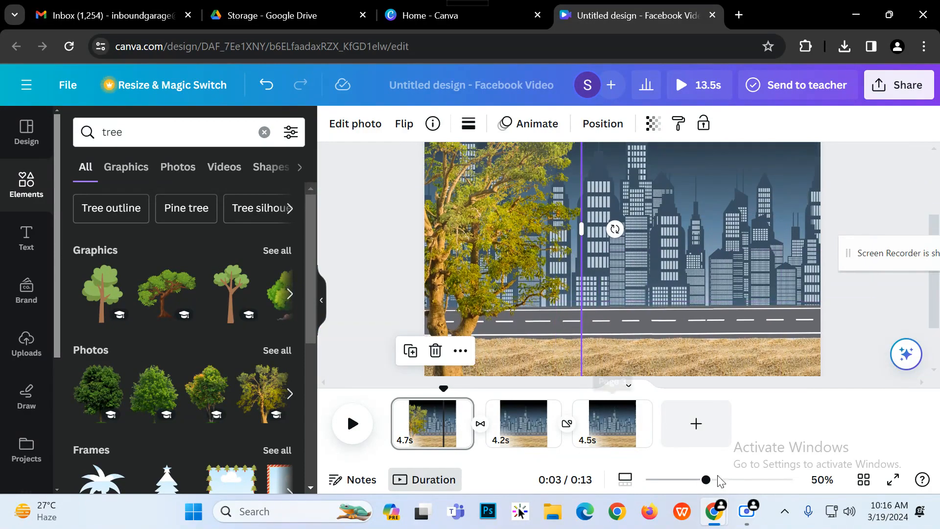
{"action": "left_click_drag", "start_coordinate": [707, 489], "coordinate": [681, 488]}
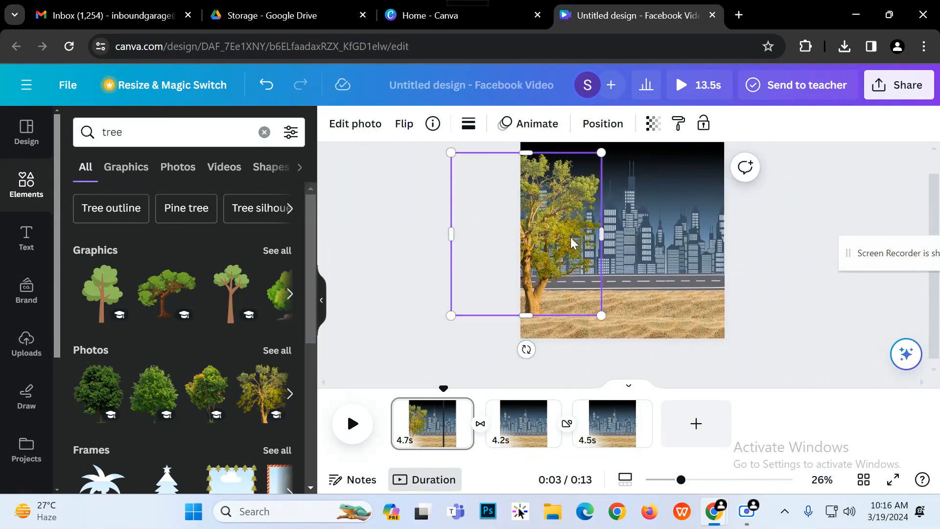
{"action": "left_click_drag", "start_coordinate": [558, 235], "coordinate": [551, 242]}
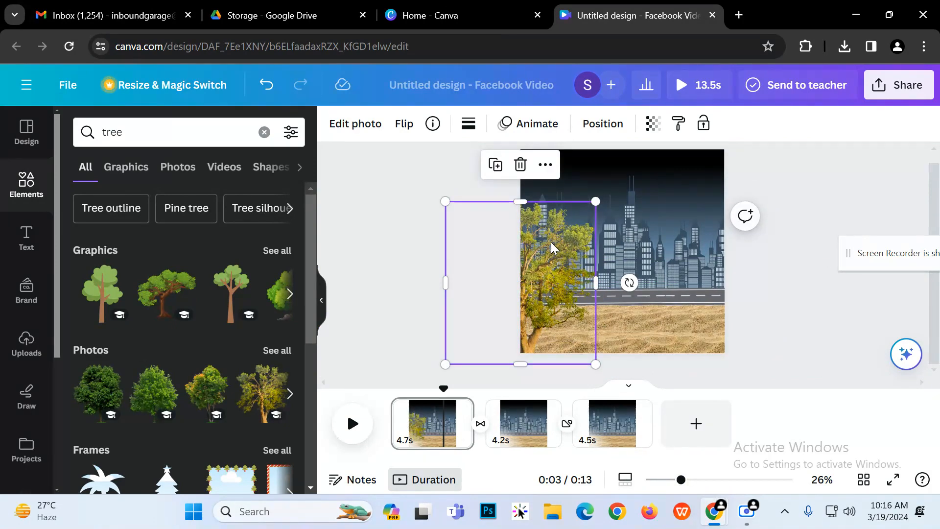
{"action": "left_click", "coordinate": [780, 275]}
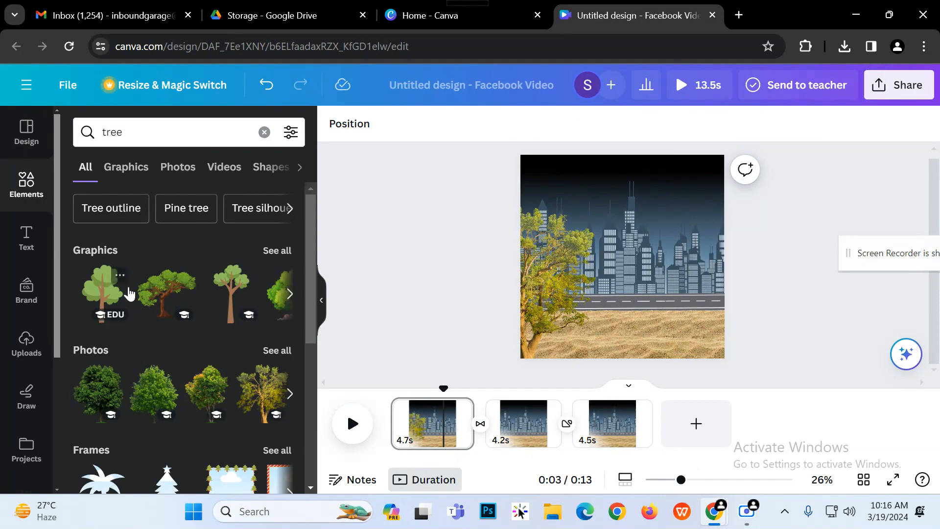
Add the green tree graphic with the curved brown trunk, place it on the sand at the page's bottom edge and shrink it slightly.
{"action": "left_click", "coordinate": [163, 305]}
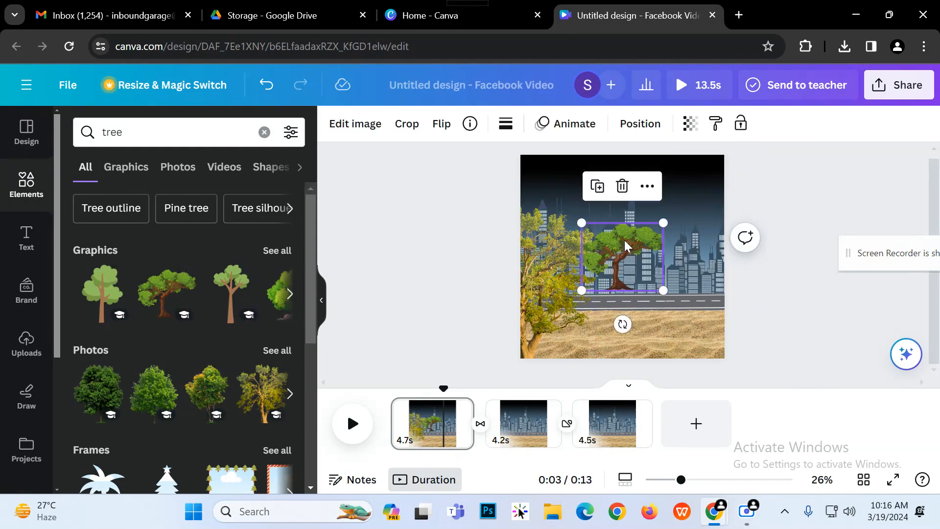
{"action": "left_click_drag", "start_coordinate": [625, 240], "coordinate": [629, 308]}
{"action": "left_click", "coordinate": [793, 341]}
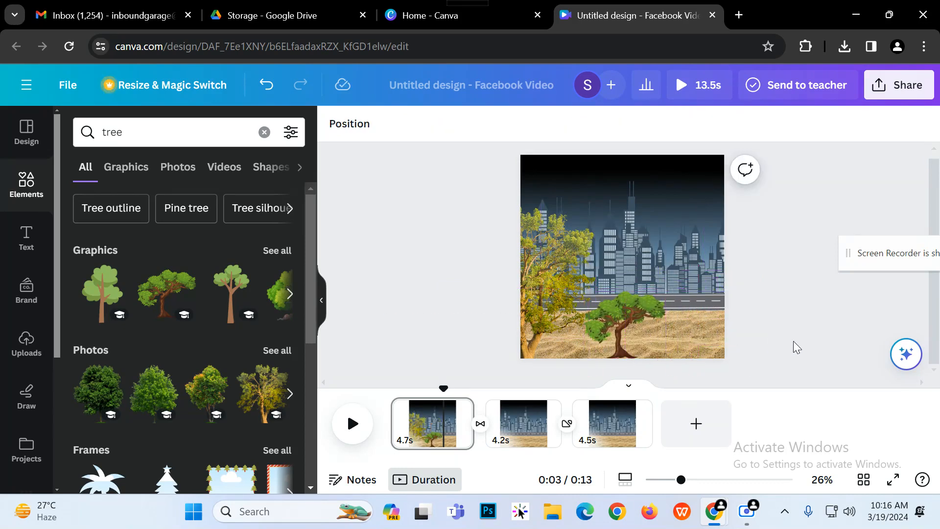
{"action": "left_click", "coordinate": [619, 321]}
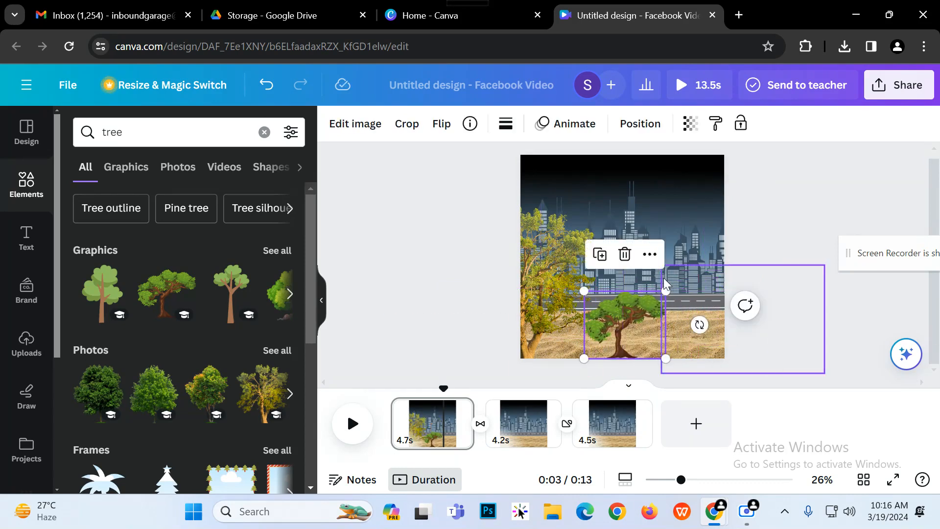
{"action": "left_click_drag", "start_coordinate": [666, 291], "coordinate": [649, 298]}
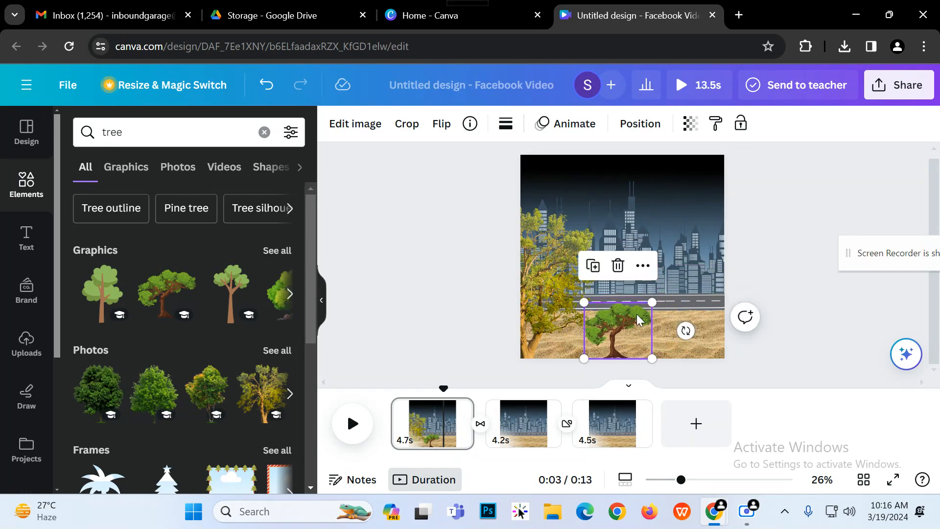
{"action": "left_click", "coordinate": [791, 375]}
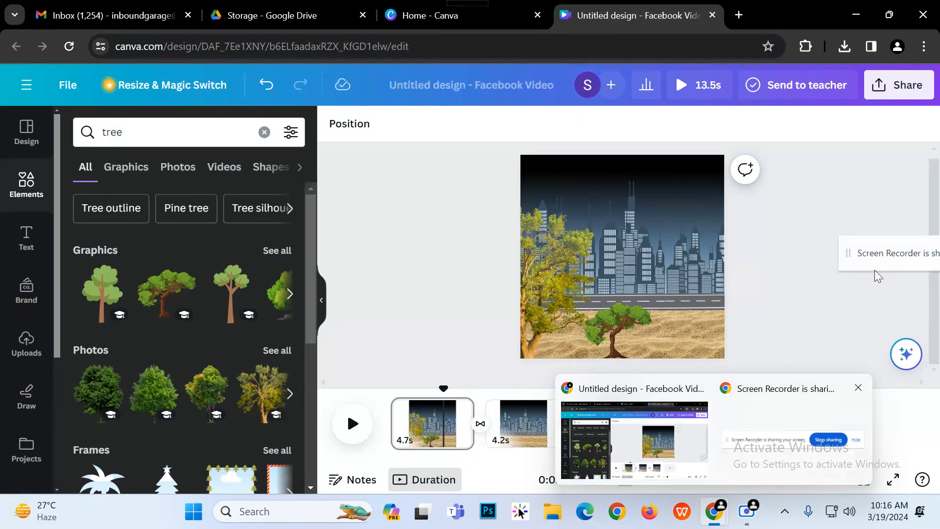
Move the green tree graphic beside the large tree's trunk in the page's lower-left corner.
{"action": "left_click_drag", "start_coordinate": [680, 486], "coordinate": [716, 480]}
{"action": "scroll", "coordinate": [680, 280], "scroll_direction": "down", "scroll_amount": 3}
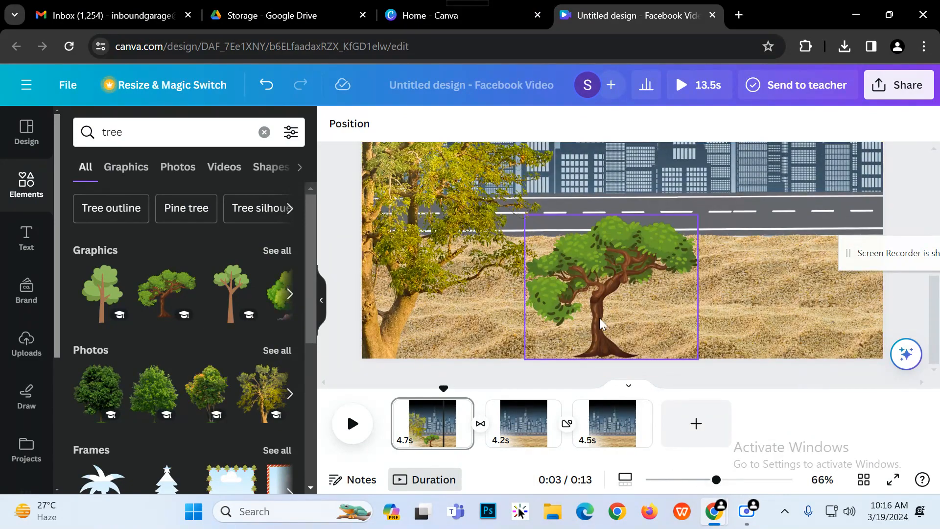
{"action": "left_click_drag", "start_coordinate": [600, 319], "coordinate": [451, 330]}
{"action": "left_click", "coordinate": [674, 330]}
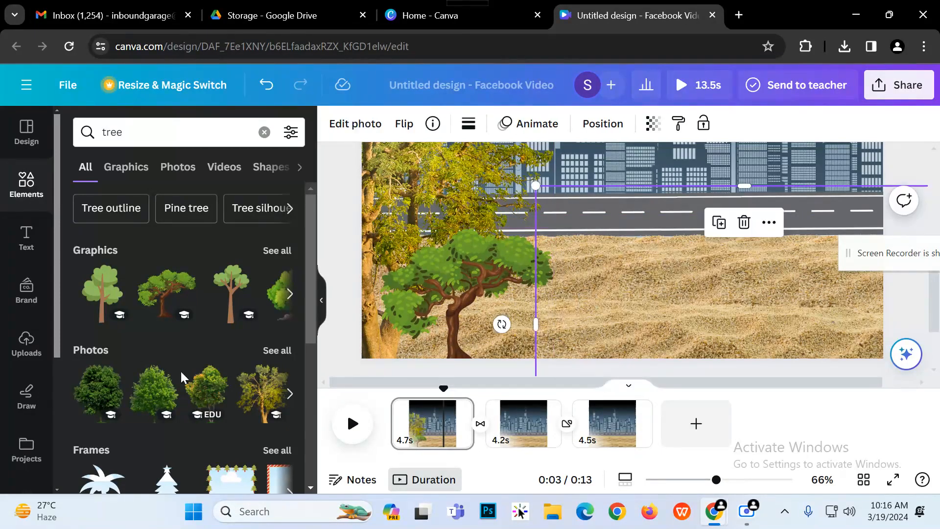
Browse all the tree graphics and search the graphics for "grass".
{"action": "left_click", "coordinate": [290, 255]}
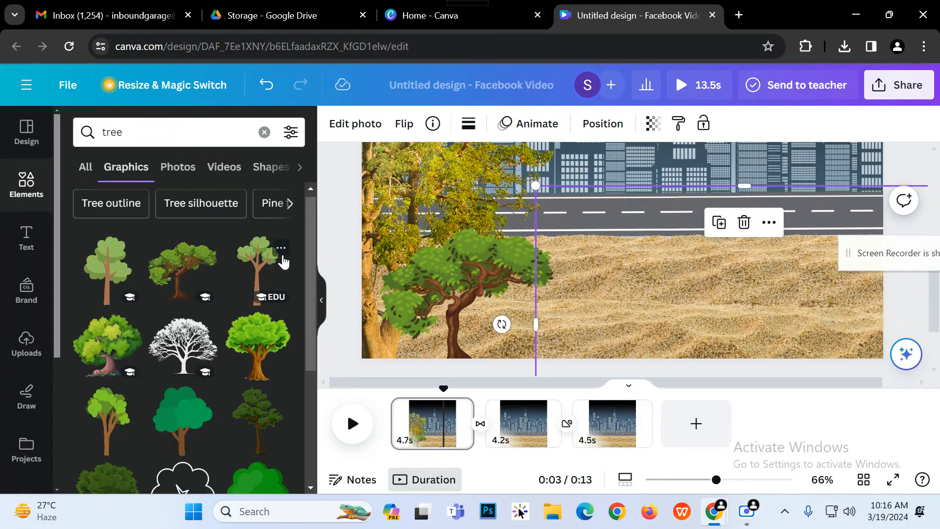
{"action": "scroll", "coordinate": [287, 274], "scroll_direction": "down", "scroll_amount": 1}
{"action": "scroll", "coordinate": [284, 286], "scroll_direction": "down", "scroll_amount": 1}
{"action": "scroll", "coordinate": [262, 387], "scroll_direction": "down", "scroll_amount": 2}
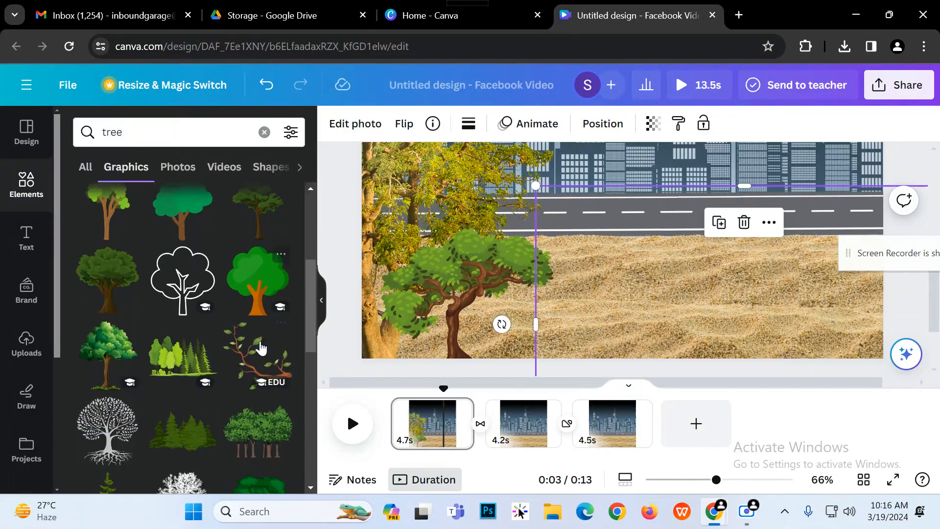
{"action": "scroll", "coordinate": [230, 353], "scroll_direction": "down", "scroll_amount": 5}
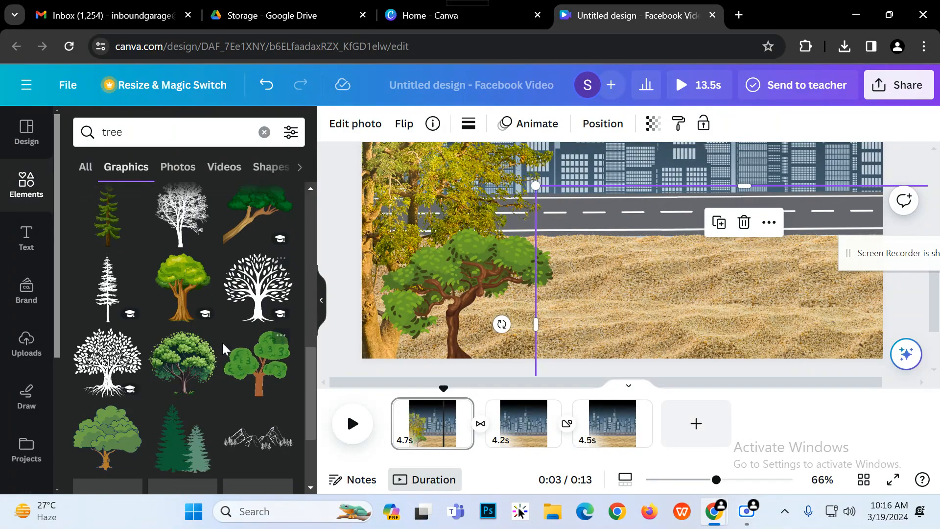
{"action": "left_click", "coordinate": [147, 132]}
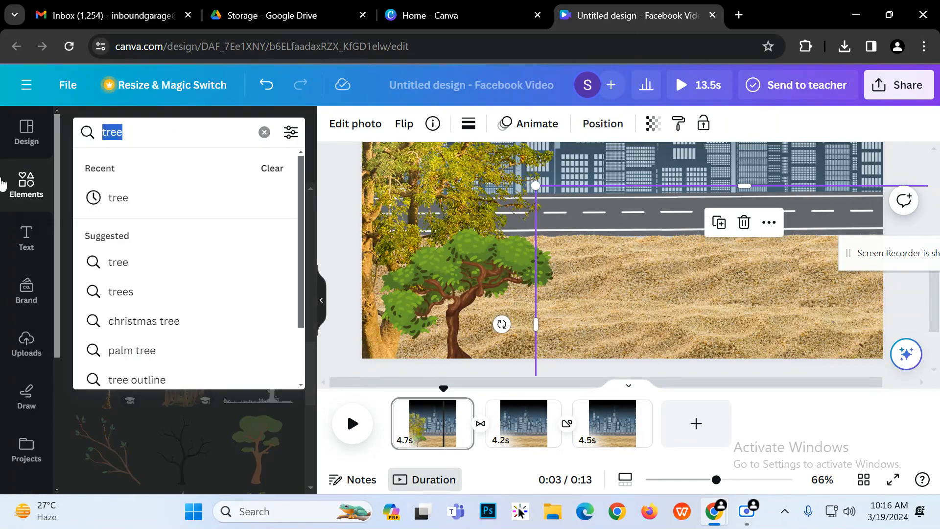
{"action": "type", "text": "grass"}
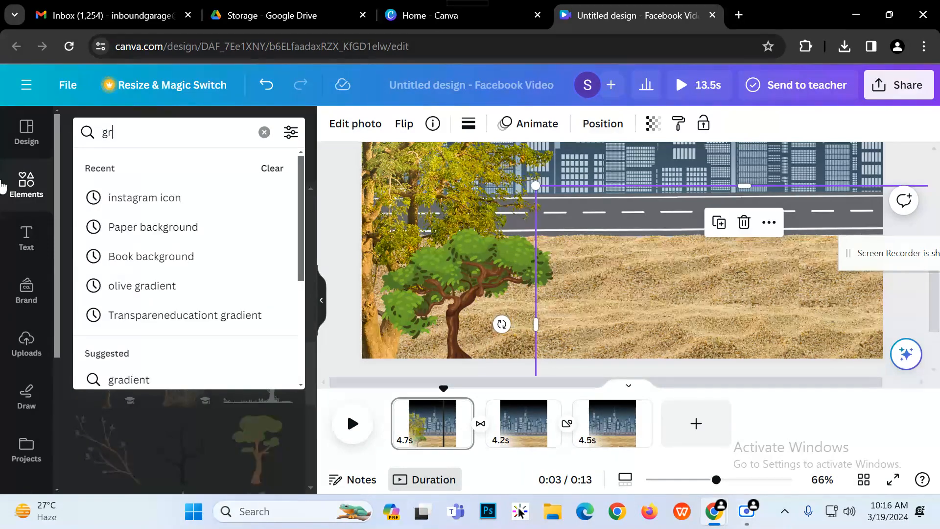
{"action": "key", "text": "Return"}
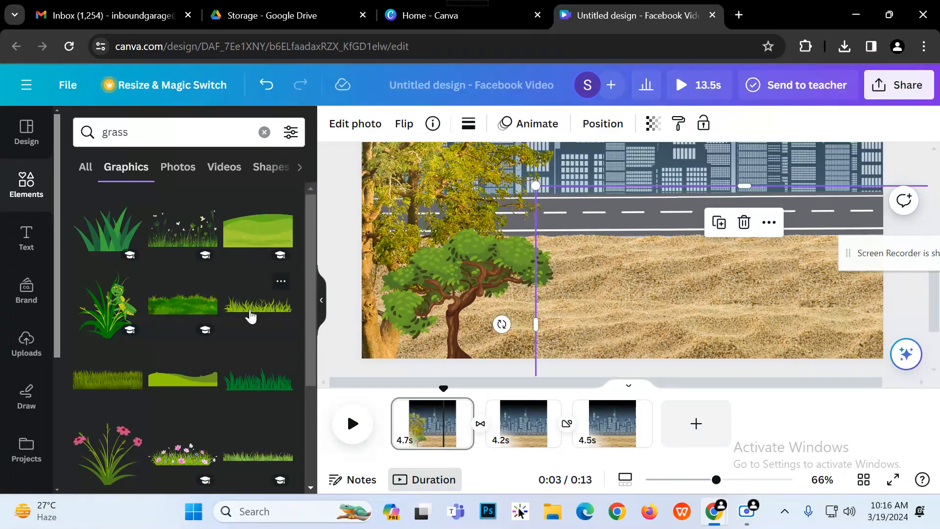
Try the dense grass strip below the road at the first page's right edge, and delete it.
{"action": "left_click", "coordinate": [140, 380]}
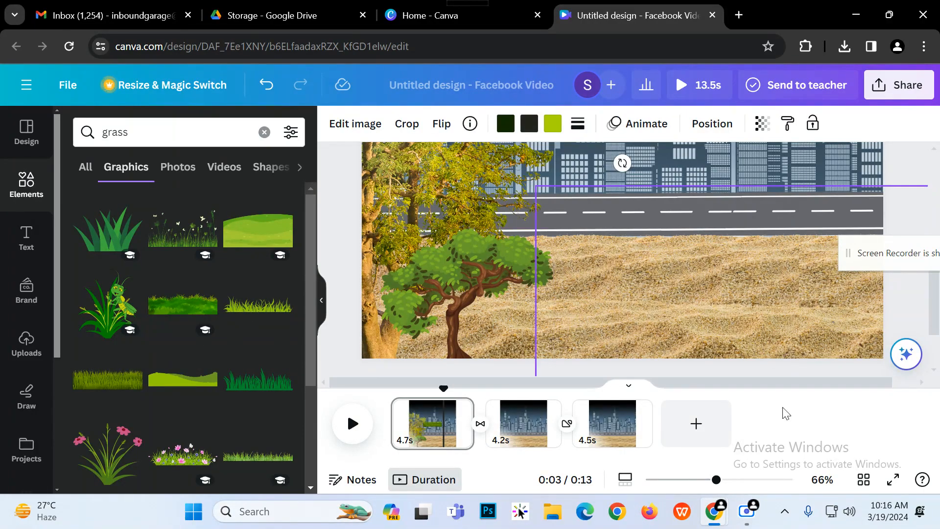
{"action": "left_click_drag", "start_coordinate": [716, 480], "coordinate": [680, 480]}
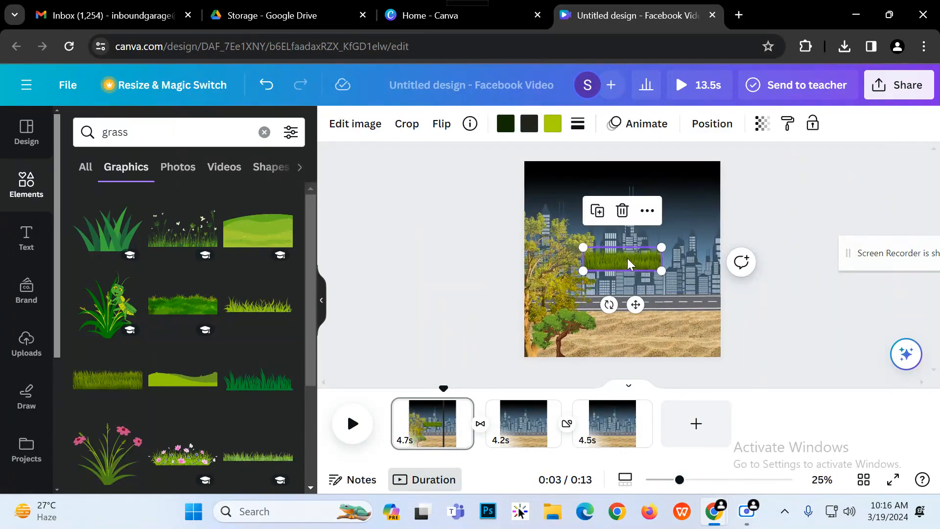
{"action": "left_click_drag", "start_coordinate": [628, 258], "coordinate": [700, 311]}
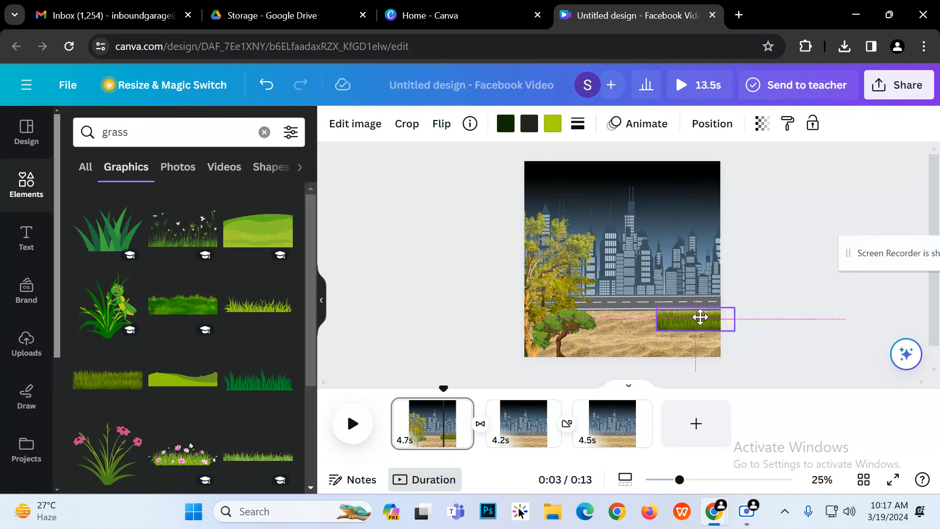
{"action": "left_click_drag", "start_coordinate": [699, 317], "coordinate": [705, 315]}
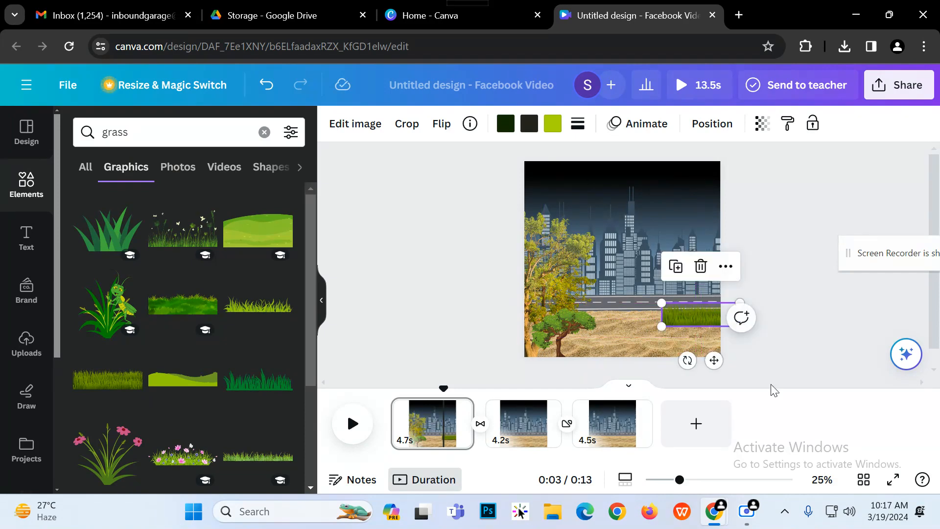
{"action": "left_click", "coordinate": [792, 450]}
{"action": "left_click_drag", "start_coordinate": [683, 484], "coordinate": [702, 483]}
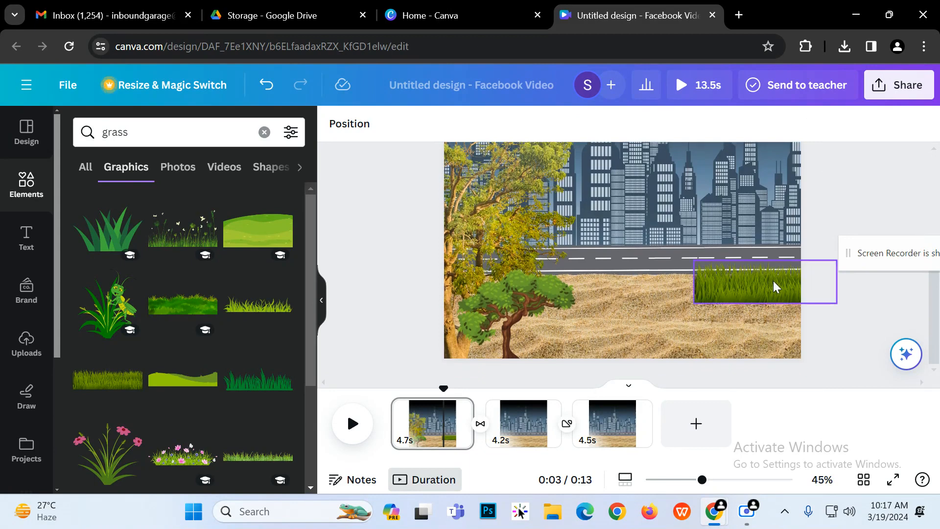
{"action": "left_click", "coordinate": [774, 286]}
{"action": "key", "text": "Delete"}
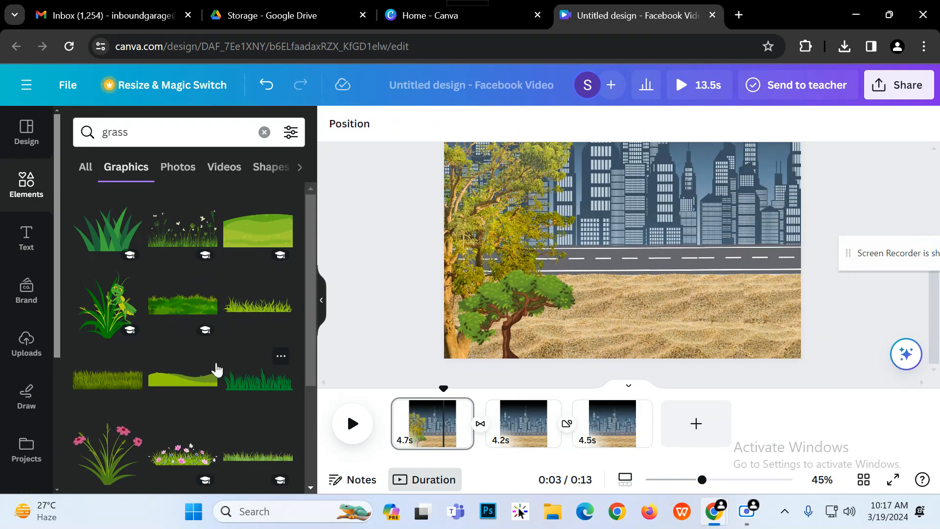
Add the thin green grass strip, shrink it and place it along the road's lower edge, extending past the page's right edge.
{"action": "scroll", "coordinate": [162, 377], "scroll_direction": "down", "scroll_amount": 3}
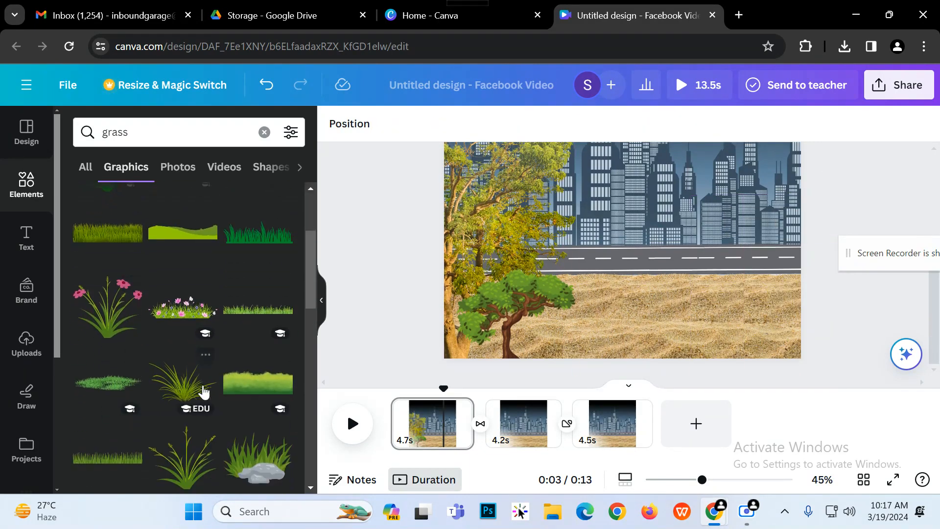
{"action": "left_click", "coordinate": [243, 319]}
{"action": "left_click_drag", "start_coordinate": [686, 201], "coordinate": [743, 269]}
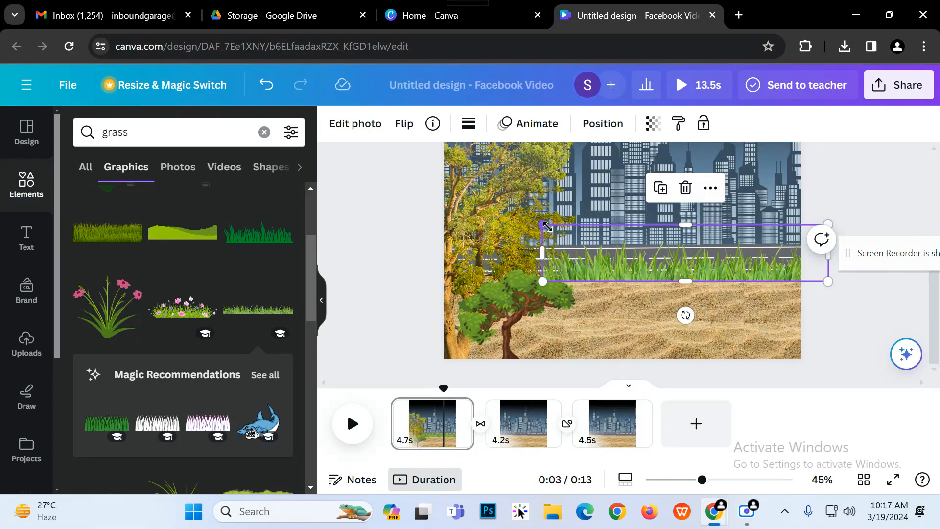
{"action": "left_click_drag", "start_coordinate": [547, 227], "coordinate": [699, 256]}
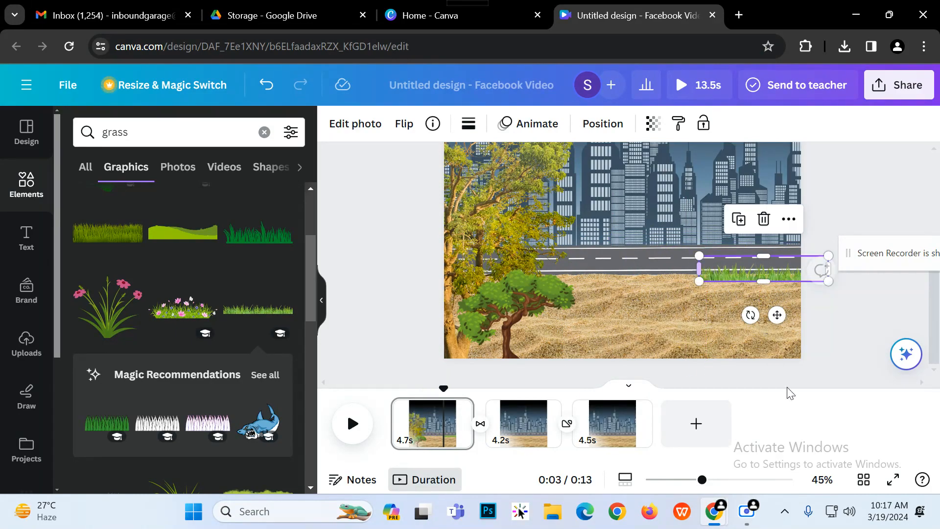
{"action": "left_click_drag", "start_coordinate": [704, 480], "coordinate": [724, 480]}
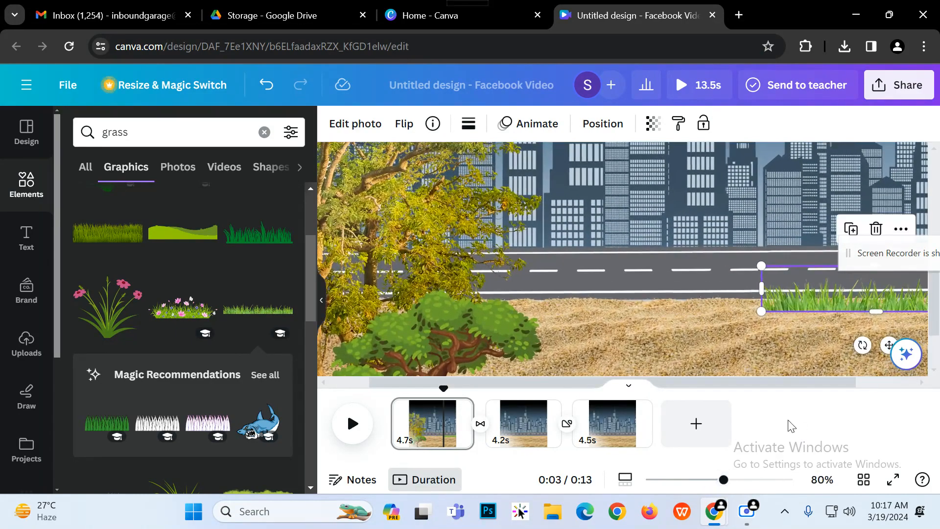
{"action": "left_click_drag", "start_coordinate": [832, 307], "coordinate": [833, 291]}
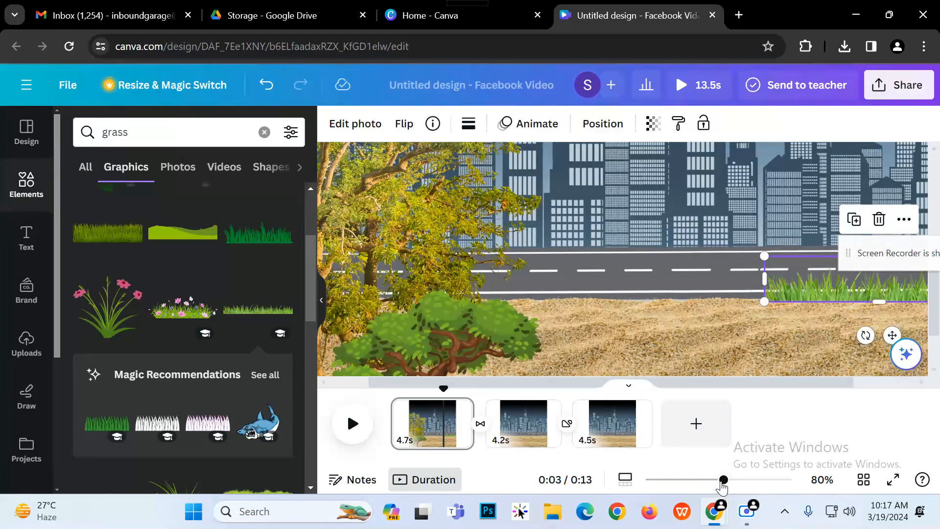
{"action": "left_click_drag", "start_coordinate": [723, 480], "coordinate": [713, 480]}
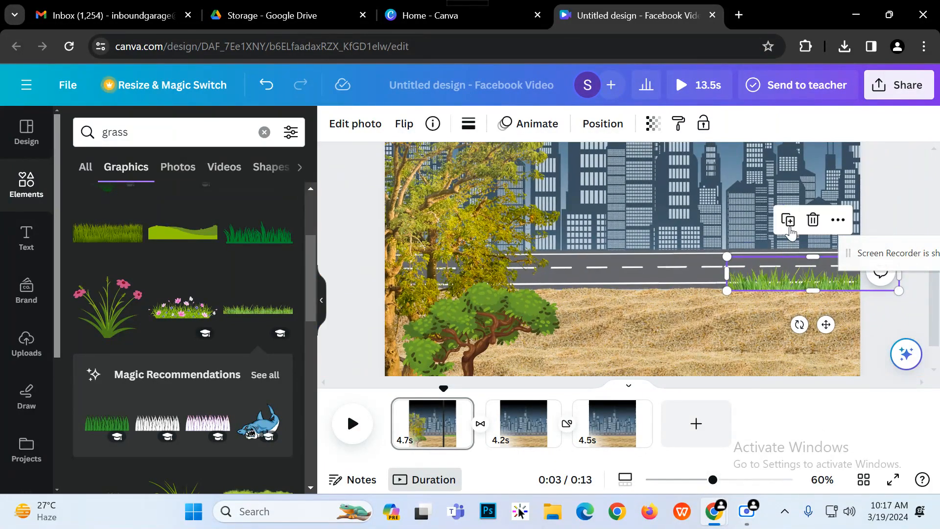
Duplicate the green grass strip and place the copy to its left along the road's lower edge.
{"action": "left_click", "coordinate": [789, 225]}
{"action": "left_click_drag", "start_coordinate": [806, 296], "coordinate": [663, 280]}
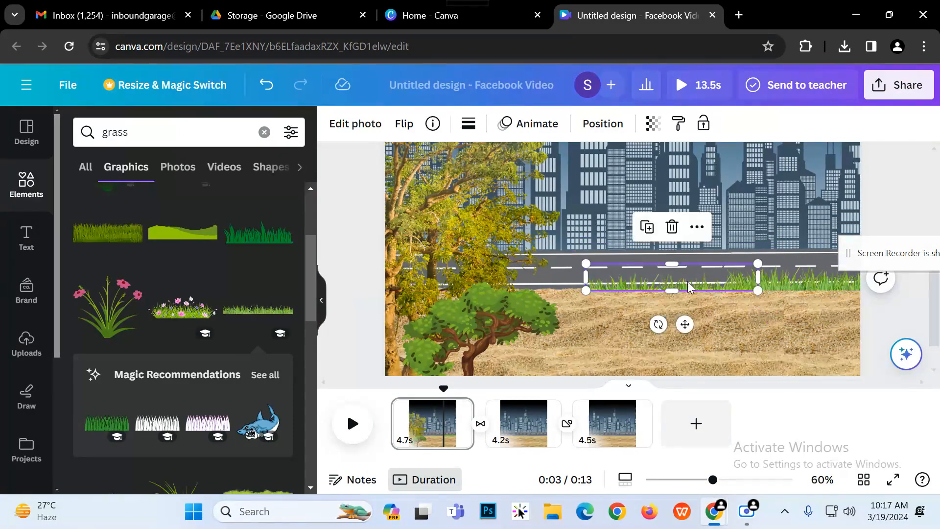
Try a further copy of the grass strip beside the trees at the road's lower edge.
{"action": "left_click", "coordinate": [649, 229]}
{"action": "left_click_drag", "start_coordinate": [530, 297], "coordinate": [557, 287]}
{"action": "left_click", "coordinate": [665, 300]}
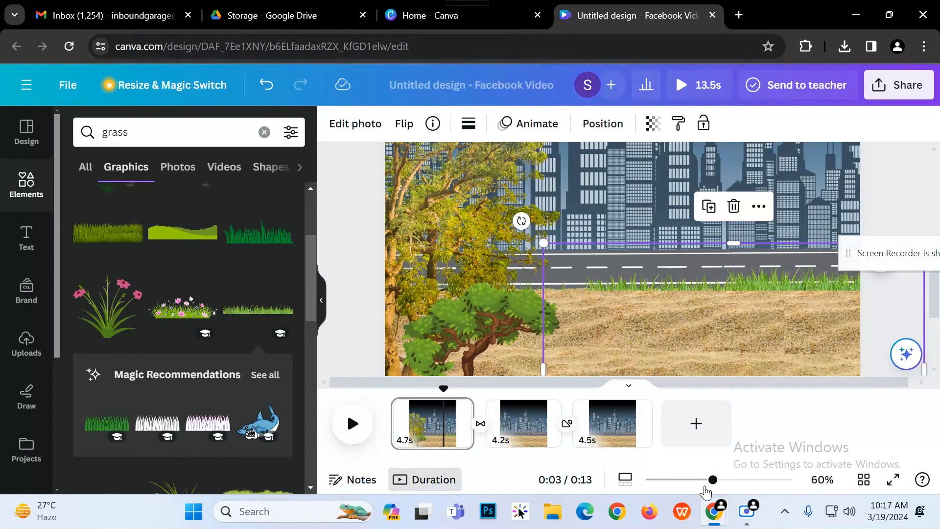
{"action": "left_click_drag", "start_coordinate": [712, 485], "coordinate": [691, 483]}
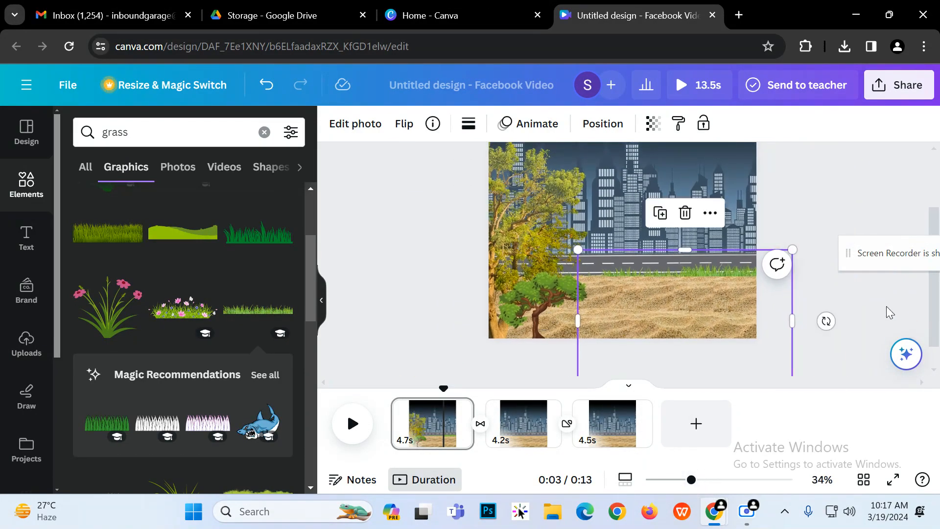
{"action": "left_click", "coordinate": [890, 313]}
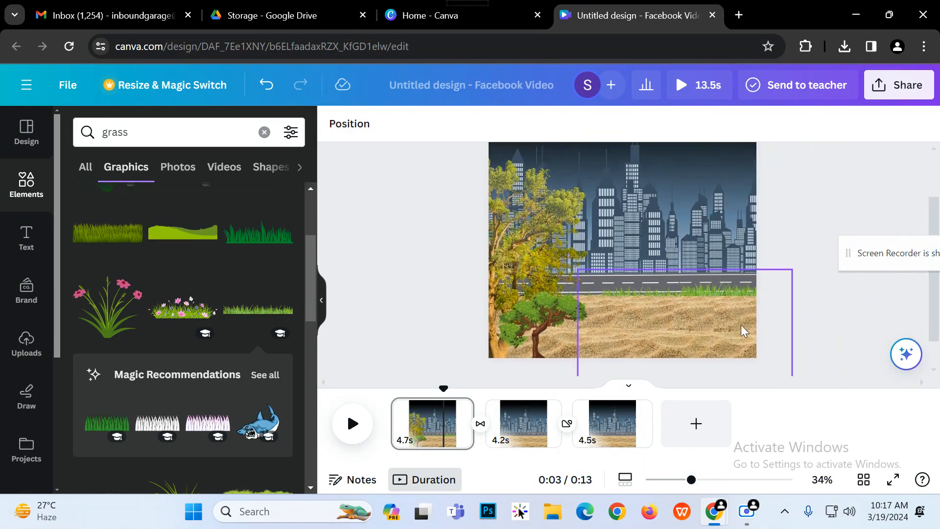
Try the pink-flowered plant graphic on the sandy ground and delete it.
{"action": "left_click", "coordinate": [103, 323]}
{"action": "left_click_drag", "start_coordinate": [622, 252], "coordinate": [709, 314]}
{"action": "left_click", "coordinate": [704, 206]}
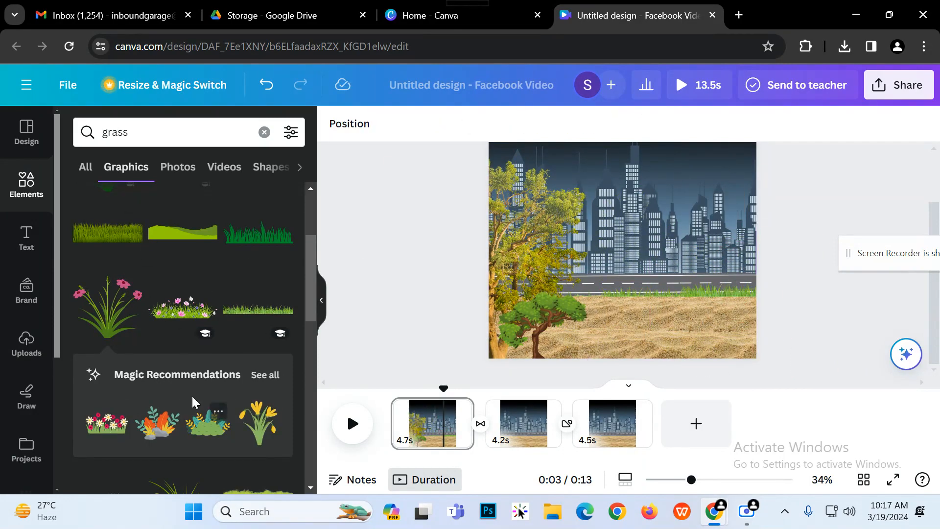
Search the graphics for "tree" and browse the results for a tree suited to the page's right side.
{"action": "scroll", "coordinate": [194, 399], "scroll_direction": "up", "scroll_amount": 2}
{"action": "left_click", "coordinate": [158, 132]}
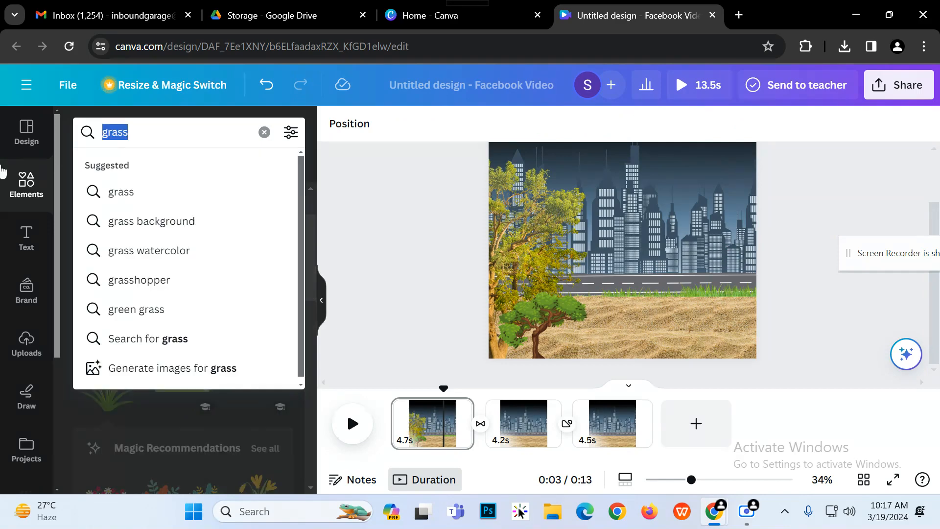
{"action": "type", "text": "tree"}
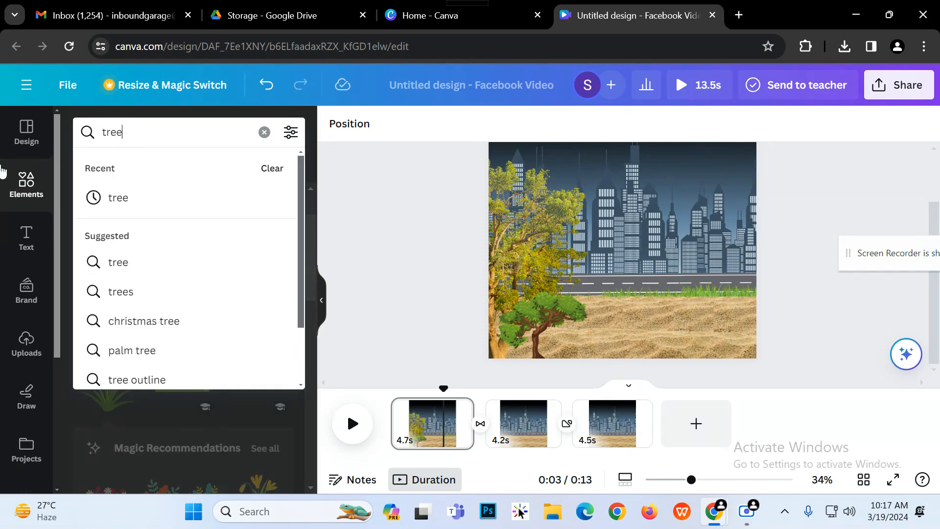
{"action": "key", "text": "Return"}
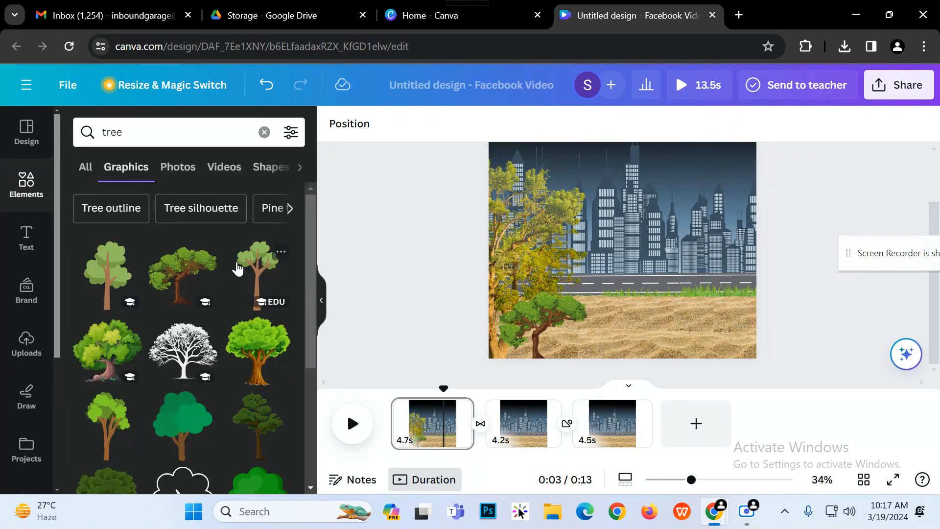
{"action": "scroll", "coordinate": [237, 294], "scroll_direction": "down", "scroll_amount": 2}
{"action": "scroll", "coordinate": [195, 366], "scroll_direction": "down", "scroll_amount": 5}
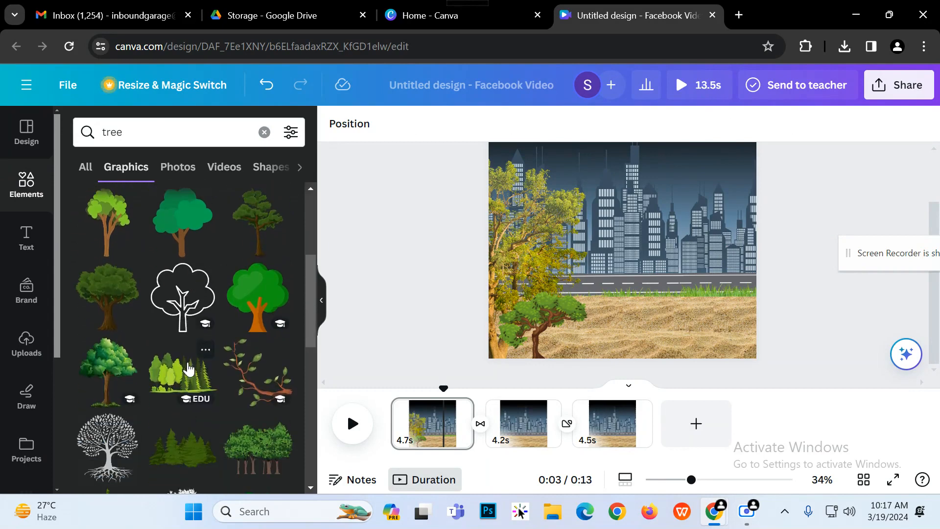
{"action": "scroll", "coordinate": [188, 370], "scroll_direction": "down", "scroll_amount": 8}
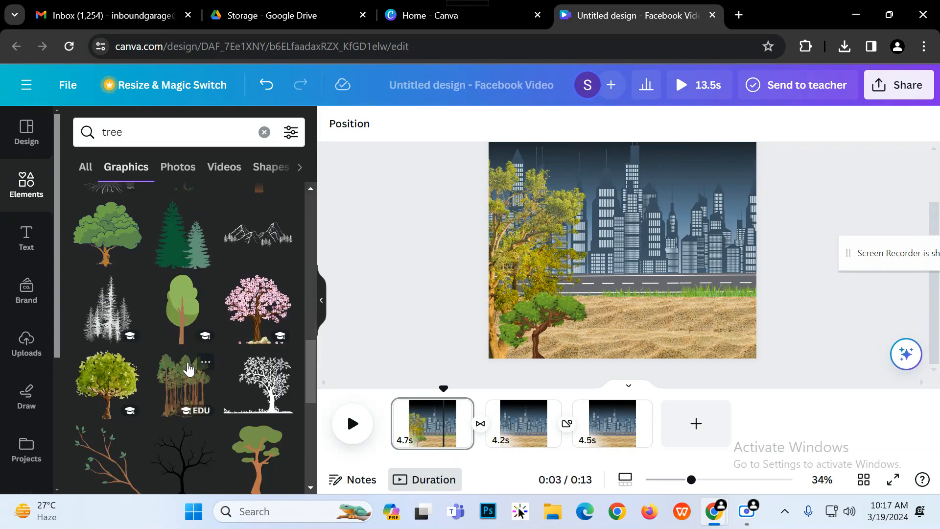
{"action": "scroll", "coordinate": [181, 370], "scroll_direction": "down", "scroll_amount": 6}
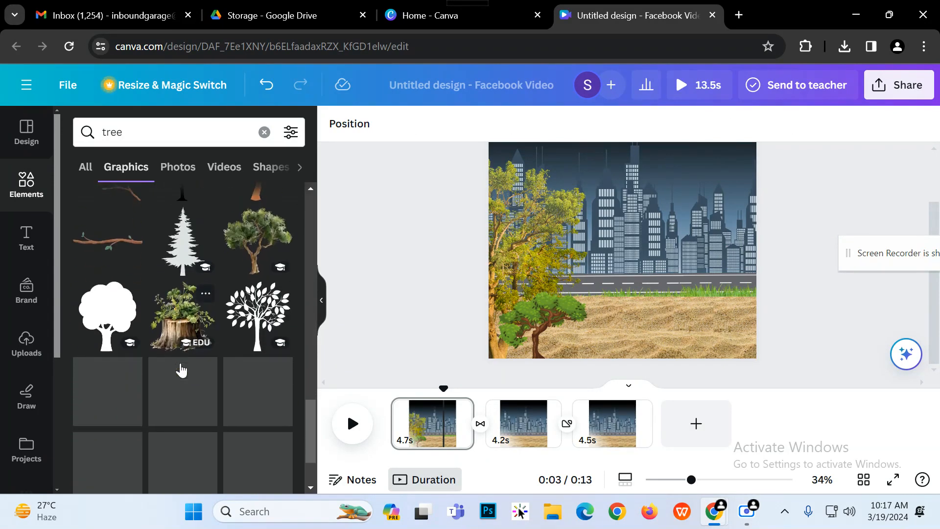
{"action": "scroll", "coordinate": [242, 353], "scroll_direction": "down", "scroll_amount": 5}
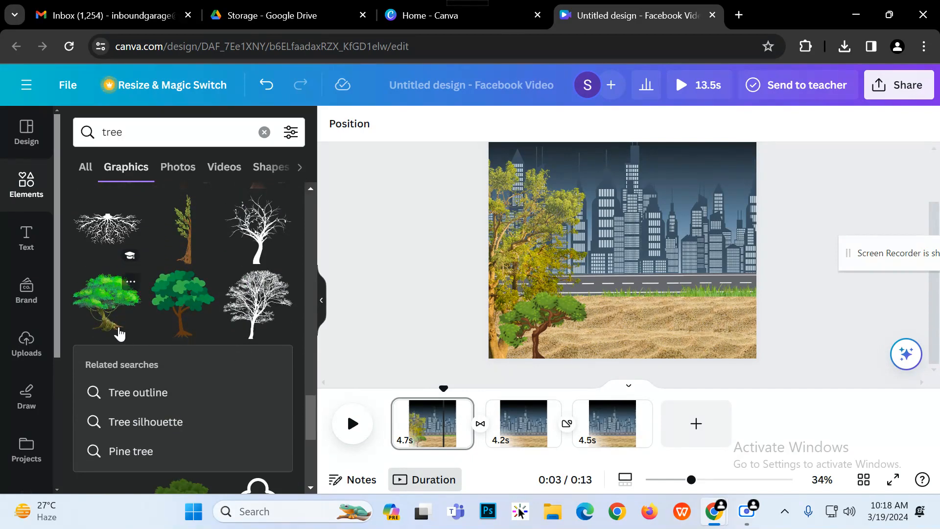
Try the bright green tree with twisted roots, shrunk at the page's right edge, and delete it.
{"action": "left_click", "coordinate": [119, 331]}
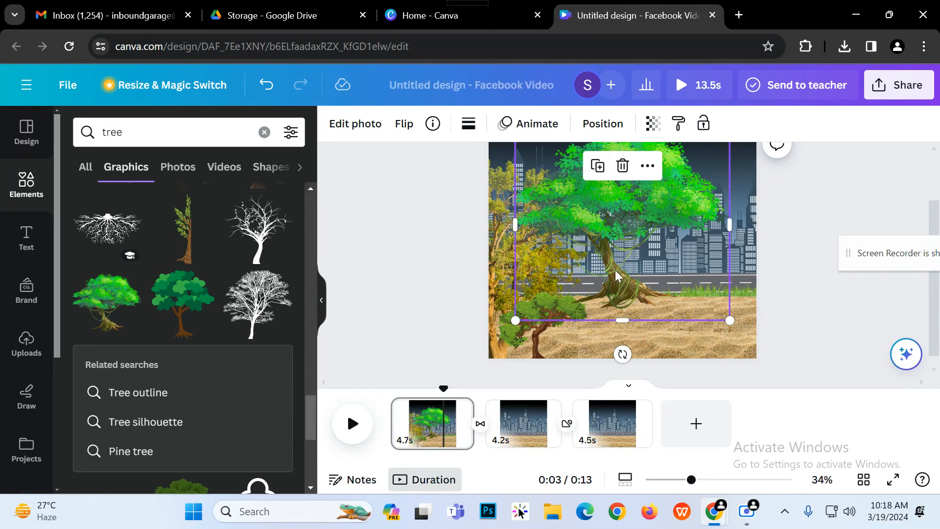
{"action": "left_click_drag", "start_coordinate": [616, 275], "coordinate": [750, 279]}
{"action": "scroll", "coordinate": [739, 262], "scroll_direction": "up", "scroll_amount": 2}
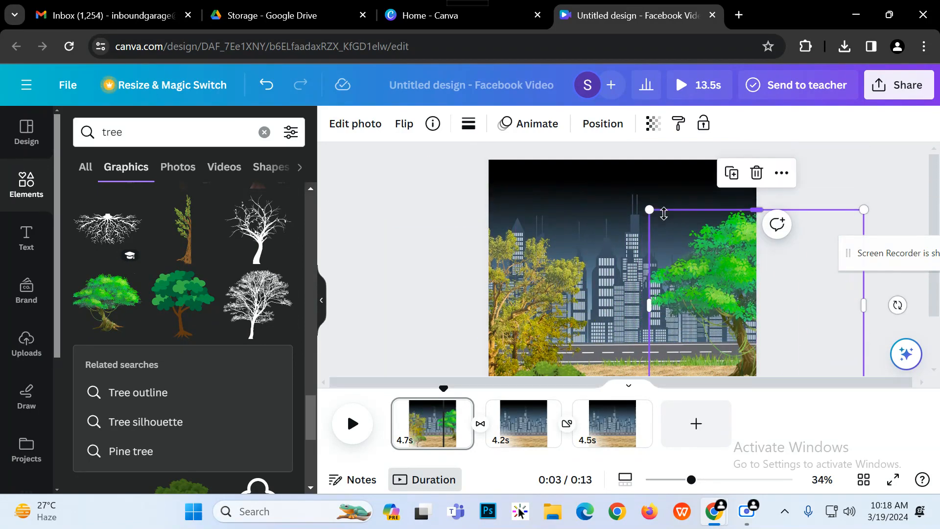
{"action": "left_click_drag", "start_coordinate": [653, 210], "coordinate": [691, 247]}
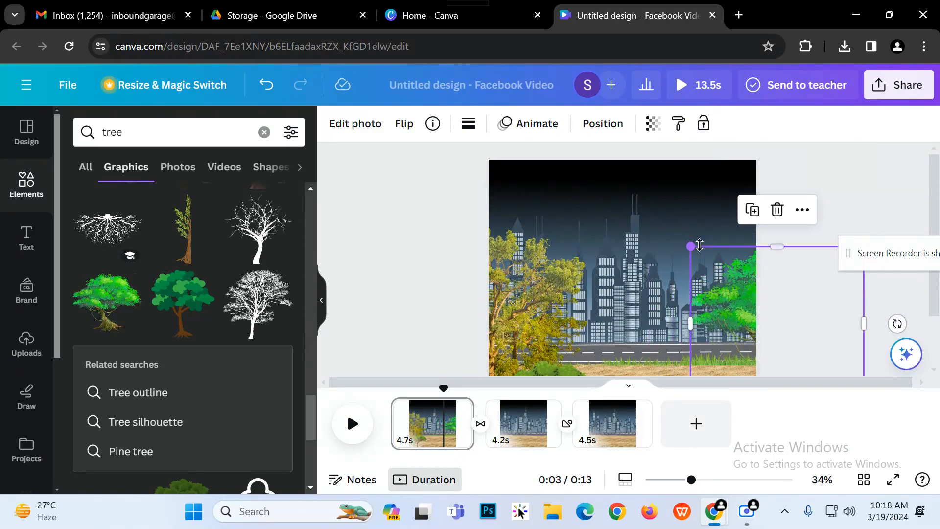
{"action": "left_click", "coordinate": [778, 209]}
Add the leafy green tree with the grey trunk and place it at the first page's right edge, its trunk base on the sand.
{"action": "scroll", "coordinate": [153, 326], "scroll_direction": "down", "scroll_amount": 5}
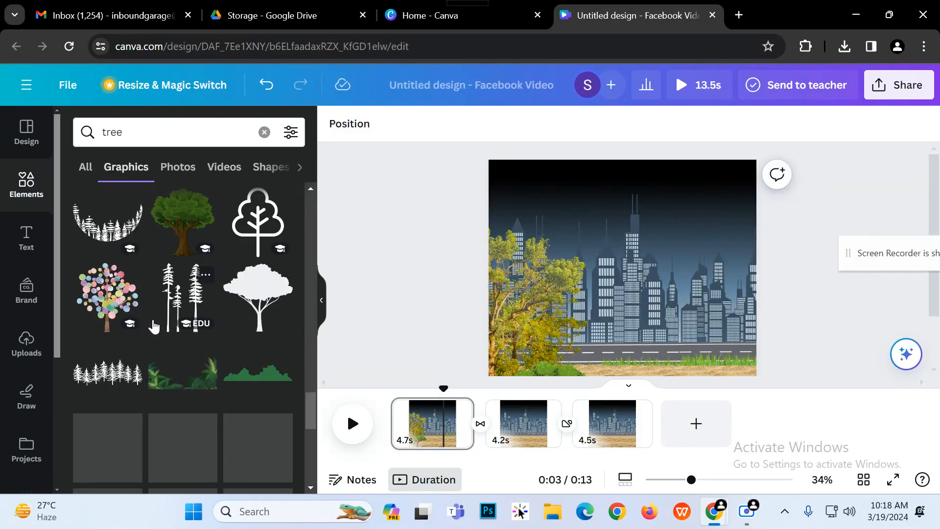
{"action": "scroll", "coordinate": [146, 372], "scroll_direction": "down", "scroll_amount": 6}
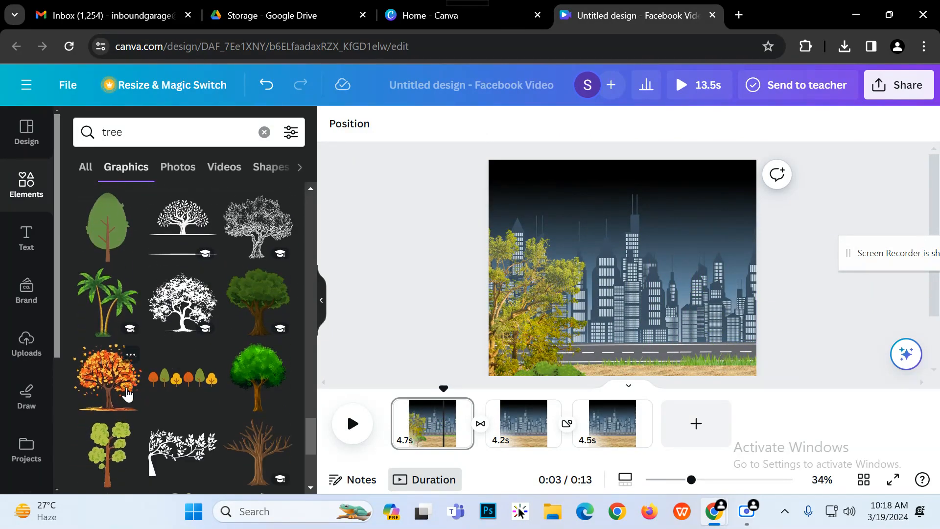
{"action": "scroll", "coordinate": [127, 393], "scroll_direction": "down", "scroll_amount": 3}
{"action": "scroll", "coordinate": [185, 399], "scroll_direction": "down", "scroll_amount": 3}
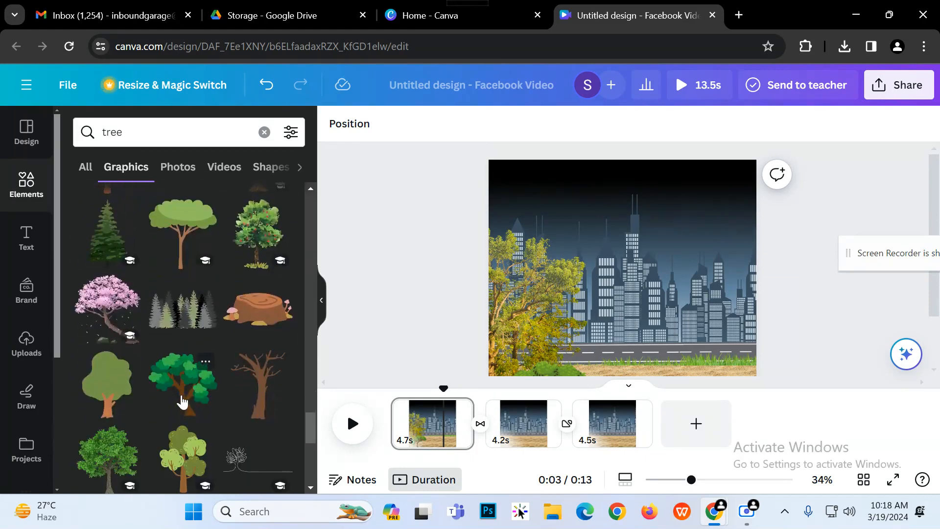
{"action": "scroll", "coordinate": [156, 401], "scroll_direction": "down", "scroll_amount": 3}
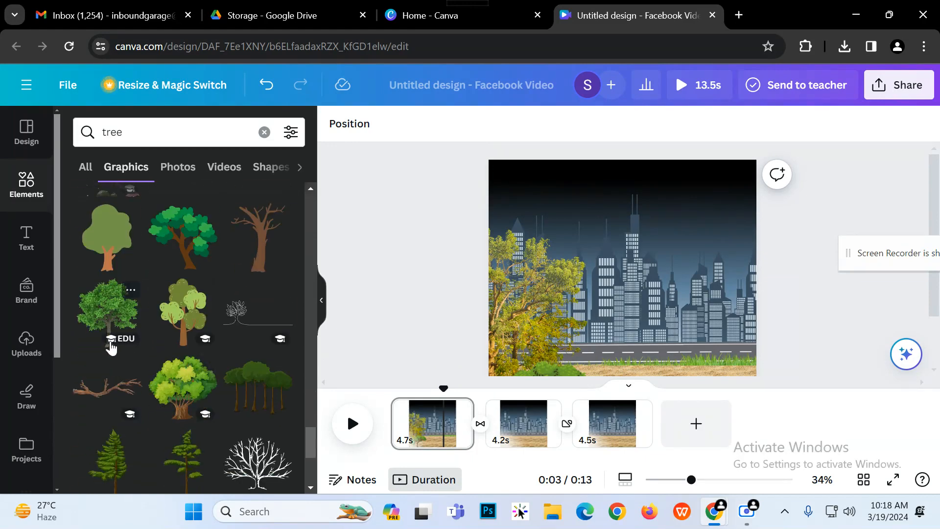
{"action": "scroll", "coordinate": [186, 389], "scroll_direction": "down", "scroll_amount": 2}
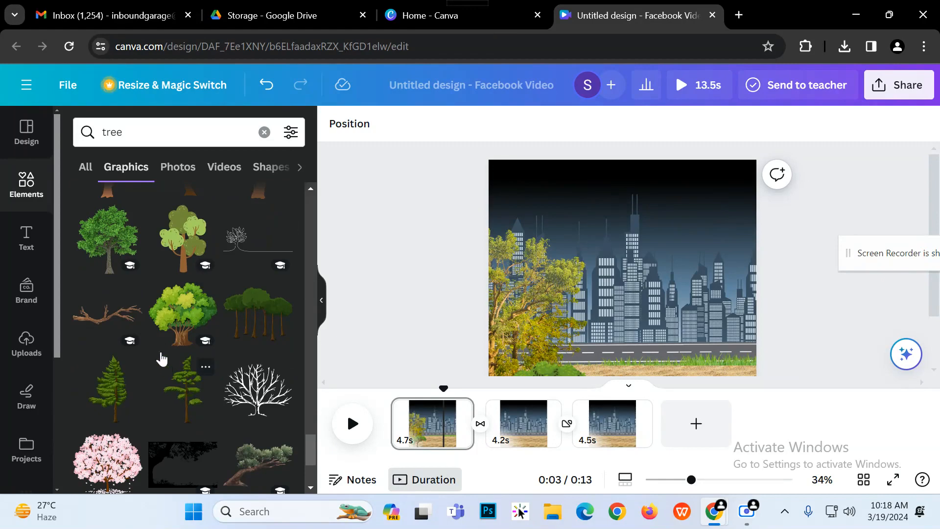
{"action": "left_click", "coordinate": [118, 227]}
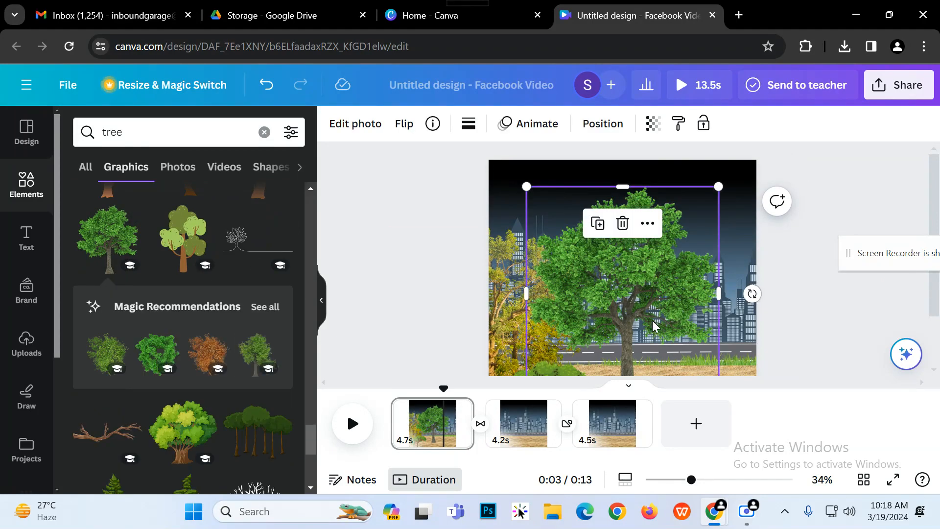
{"action": "left_click_drag", "start_coordinate": [651, 326], "coordinate": [752, 282]}
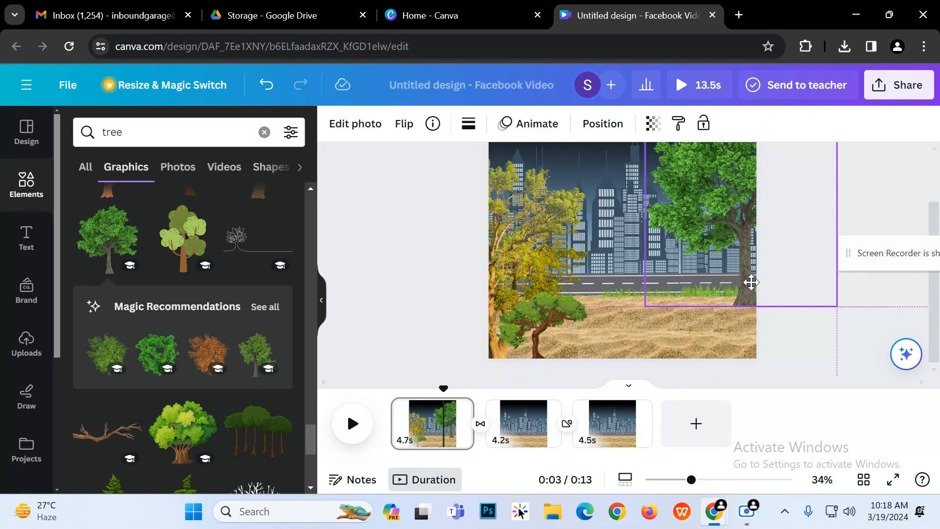
{"action": "left_click", "coordinate": [851, 374]}
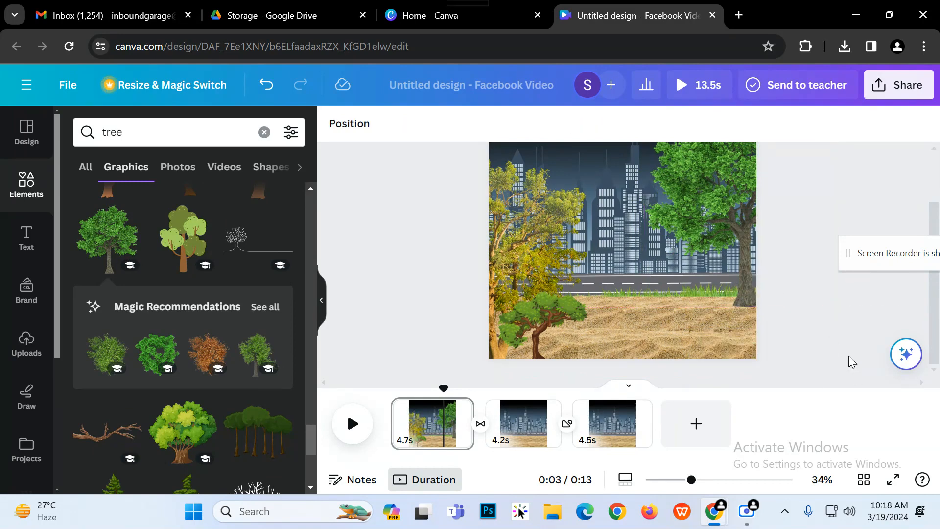
Copy the first page's three trees and left grass strip together and paste them onto the second and third pages.
{"action": "left_click", "coordinate": [549, 319]}
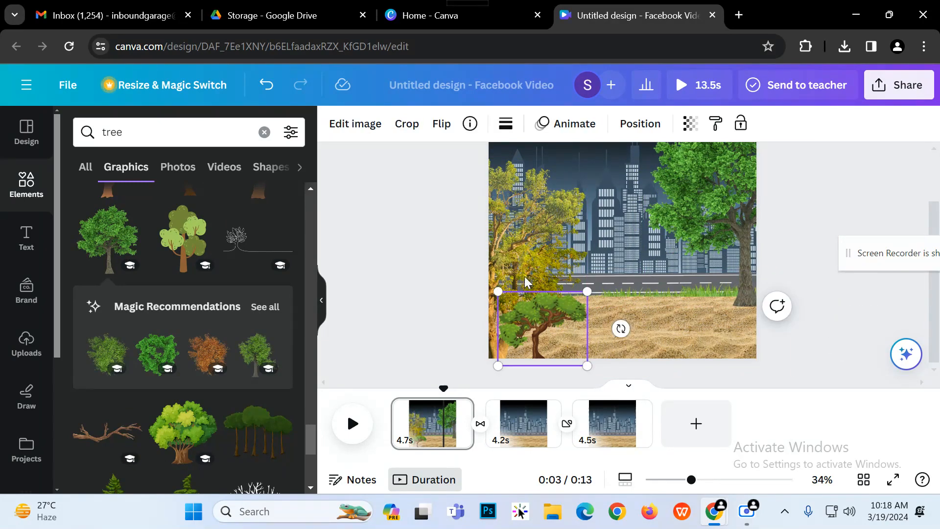
{"action": "left_click", "coordinate": [515, 256]}
{"action": "left_click", "coordinate": [720, 292], "text": "shift"}
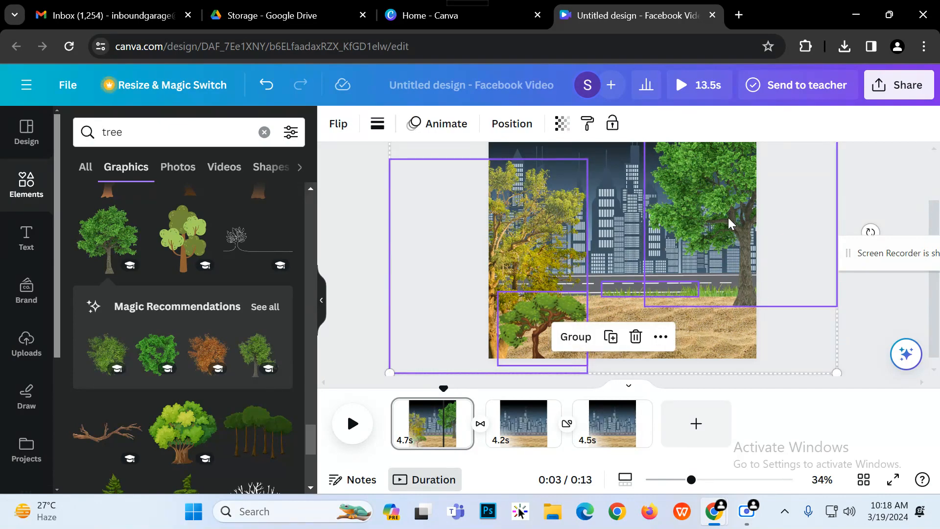
{"action": "left_click", "coordinate": [533, 433]}
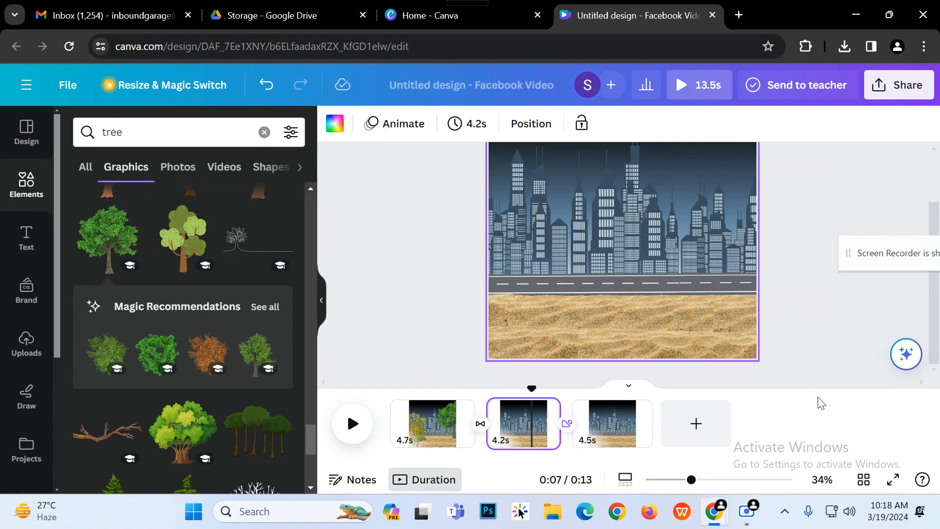
{"action": "key", "text": "ctrl+v"}
{"action": "left_click", "coordinate": [619, 427]}
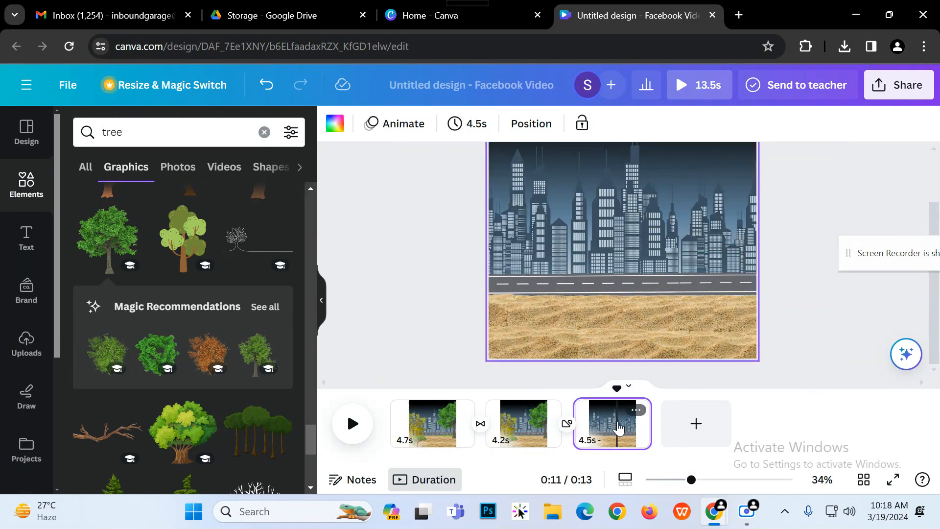
{"action": "key", "text": "ctrl+v"}
{"action": "left_click", "coordinate": [901, 328]}
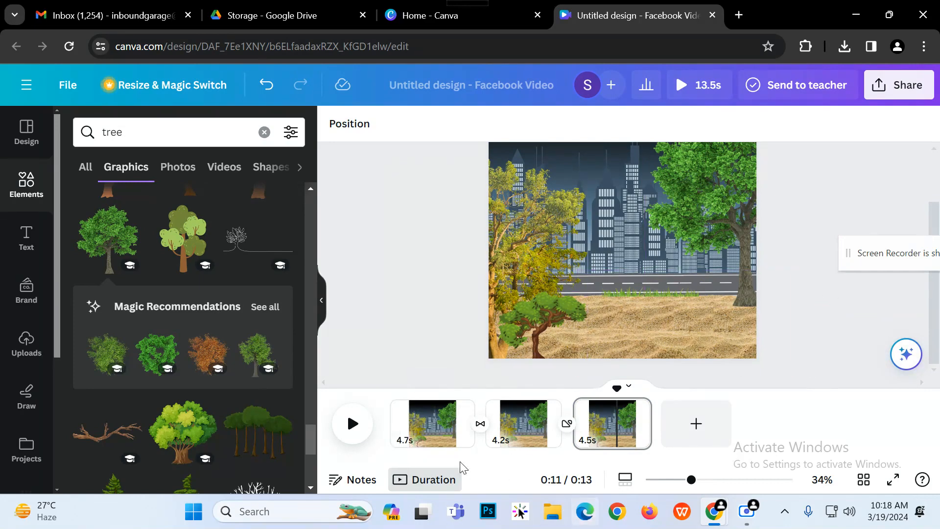
Return to the first page, search the graphics for "car" and narrow the results to "Toy car".
{"action": "left_click", "coordinate": [426, 440]}
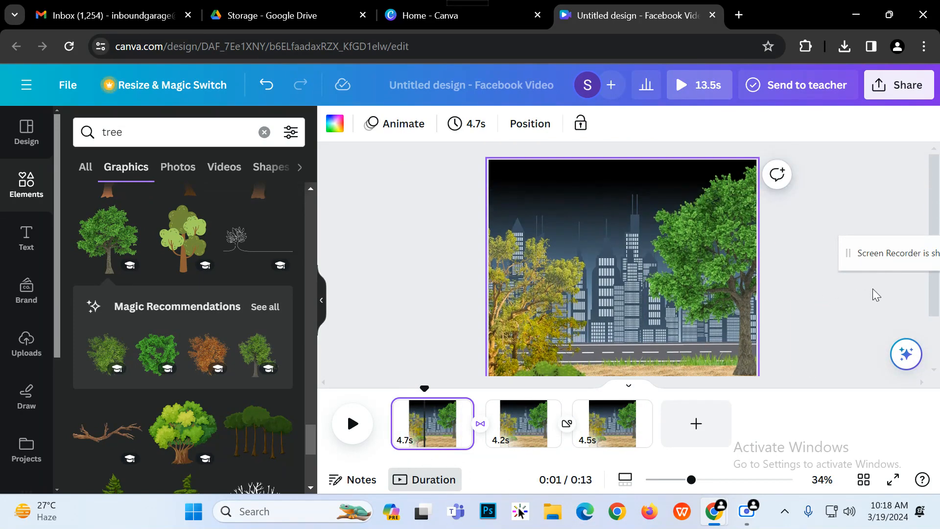
{"action": "left_click", "coordinate": [147, 132]}
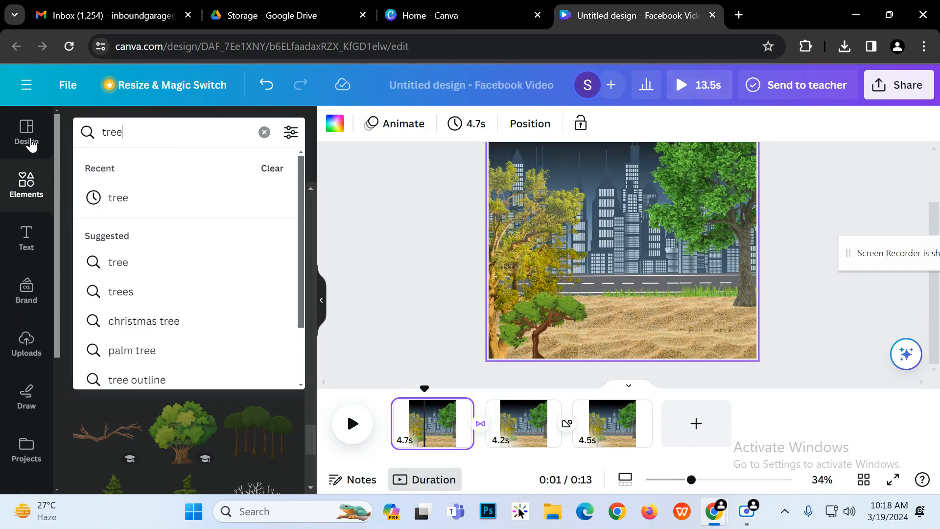
{"action": "key", "text": "ctrl+a"}
{"action": "type", "text": "car"}
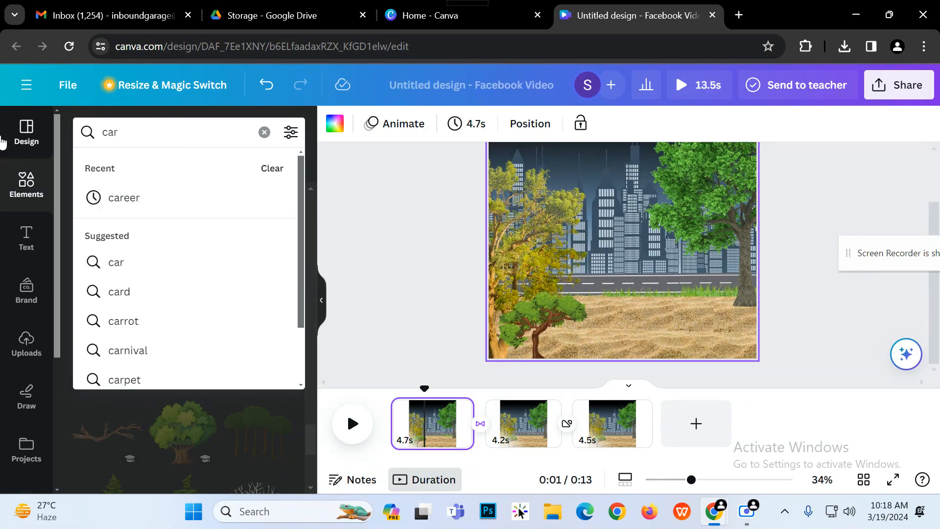
{"action": "key", "text": "Return"}
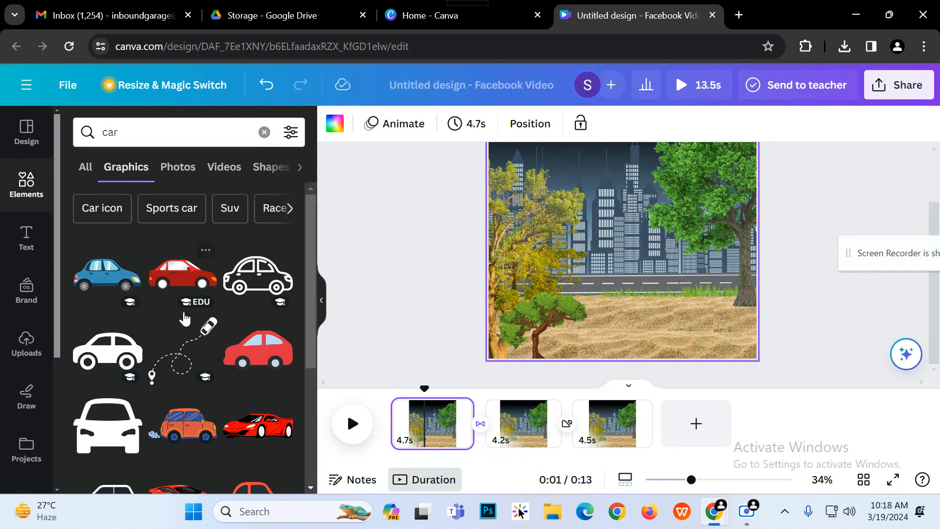
{"action": "left_click", "coordinate": [289, 209]}
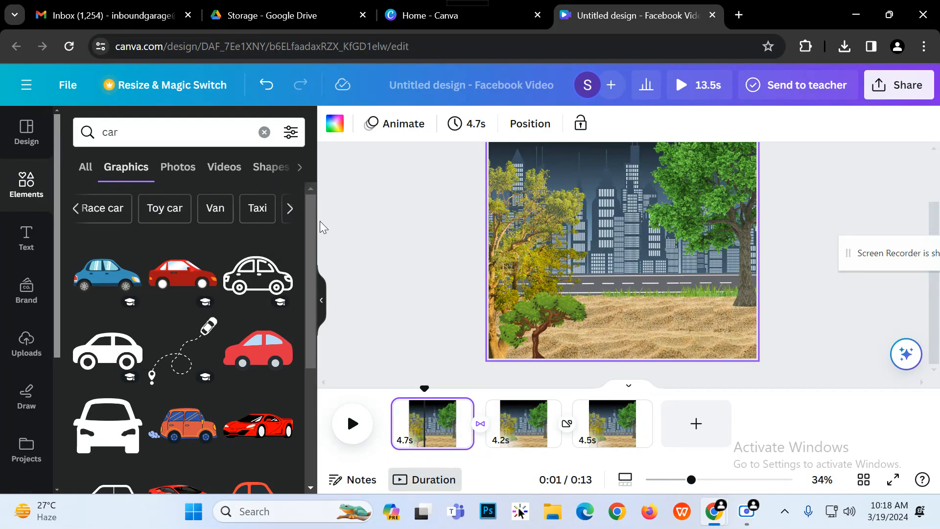
{"action": "left_click", "coordinate": [149, 212]}
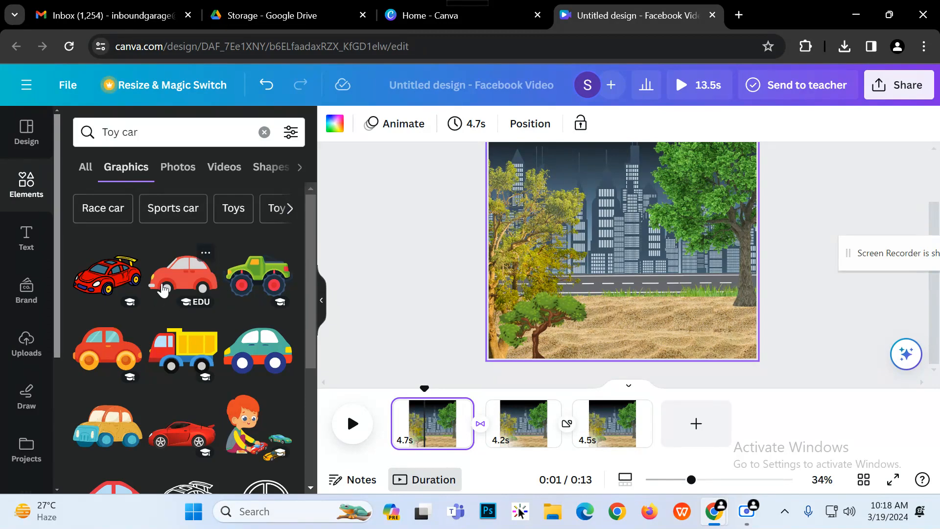
Add the red toy car graphic, shrink it and place it on the road just left of the green tree's trunk.
{"action": "left_click", "coordinate": [163, 290]}
{"action": "left_click_drag", "start_coordinate": [610, 220], "coordinate": [642, 257]}
{"action": "left_click_drag", "start_coordinate": [691, 479], "coordinate": [715, 480]}
{"action": "left_click_drag", "start_coordinate": [587, 343], "coordinate": [764, 307]}
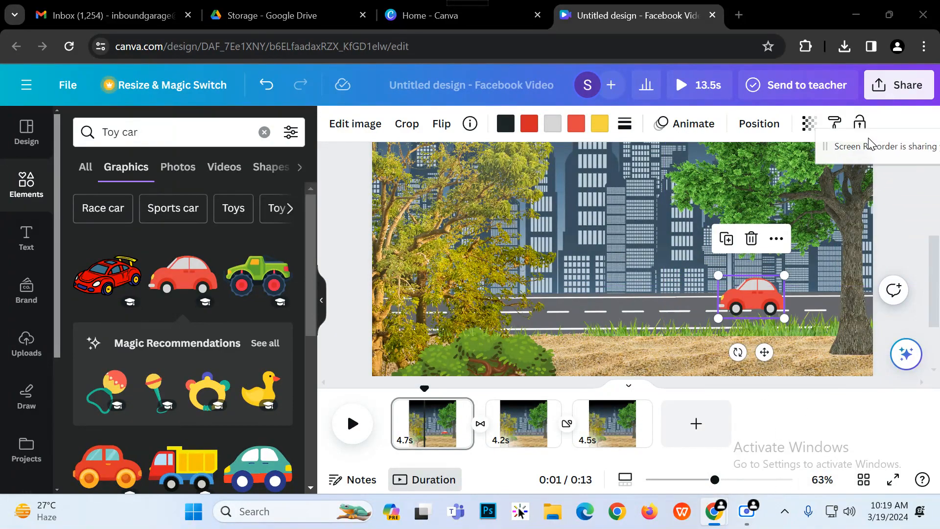
Try to shift the red car towards the green tree's trunk, bring the tree to the front and reposition it.
{"action": "left_click_drag", "start_coordinate": [752, 287], "coordinate": [785, 285]}
{"action": "left_click", "coordinate": [851, 290]}
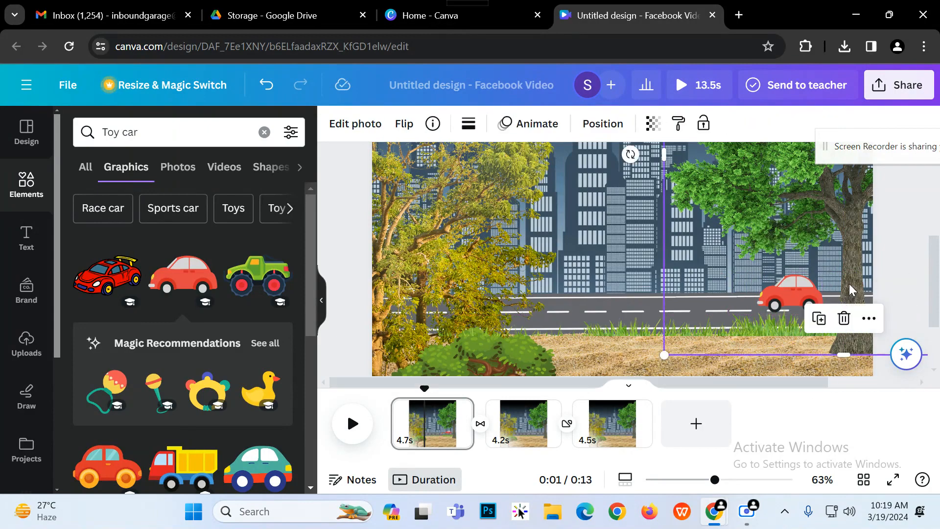
{"action": "left_click", "coordinate": [869, 318]}
{"action": "mouse_move", "coordinate": [871, 331]}
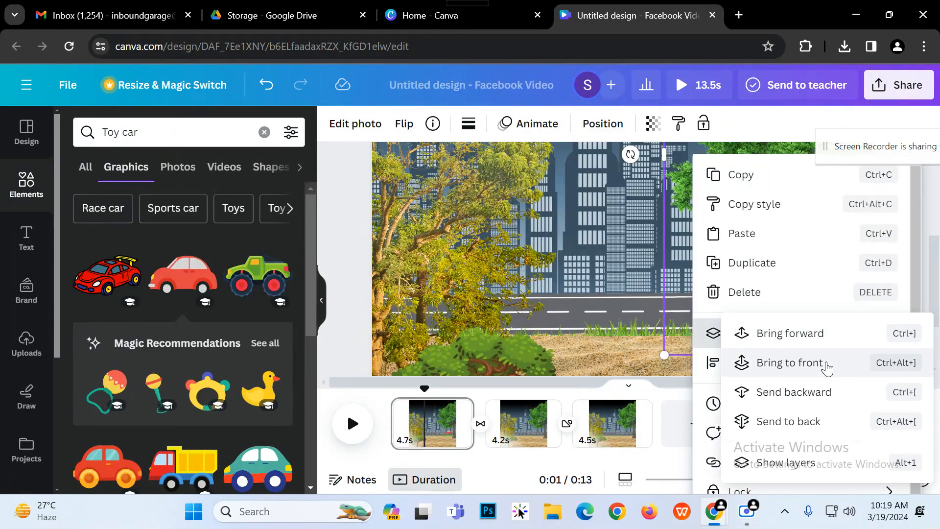
{"action": "left_click", "coordinate": [827, 362]}
{"action": "left_click_drag", "start_coordinate": [792, 286], "coordinate": [780, 287]}
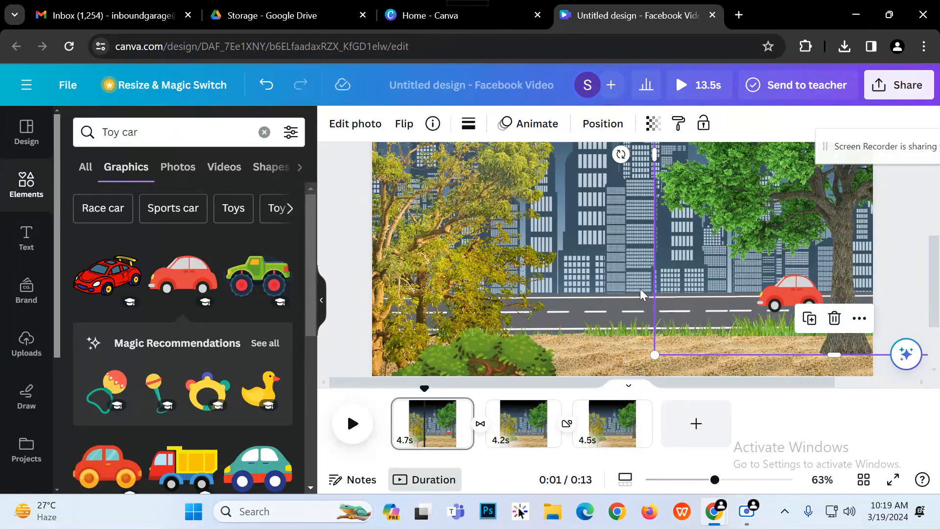
{"action": "left_click", "coordinate": [274, 92]}
{"action": "left_click", "coordinate": [275, 93]}
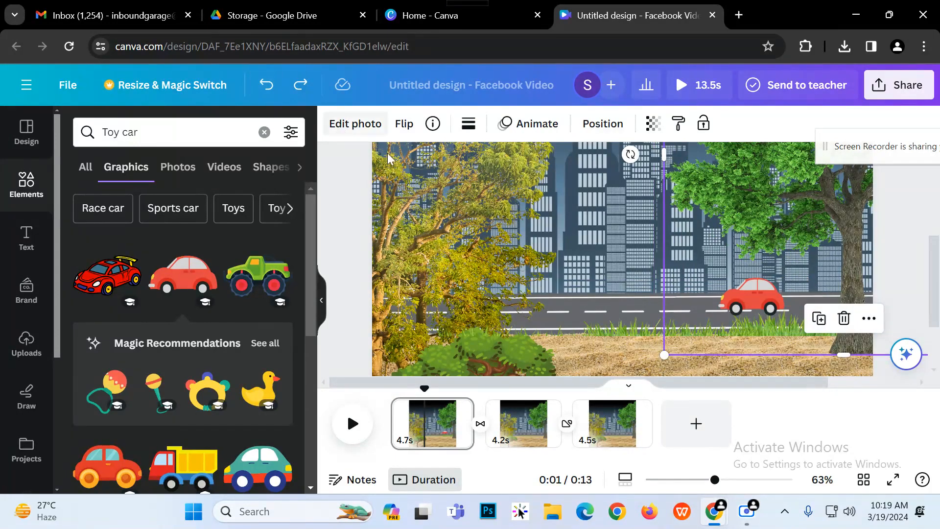
Delete the red car from the first page's road.
{"action": "left_click", "coordinate": [749, 308]}
{"action": "left_click", "coordinate": [752, 238]}
{"action": "left_click", "coordinate": [853, 311]}
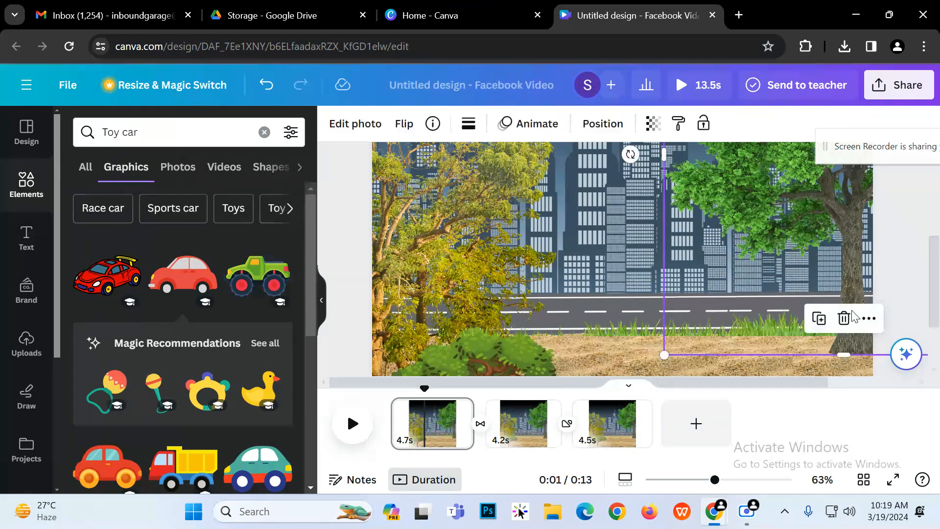
{"action": "left_click", "coordinate": [869, 318]}
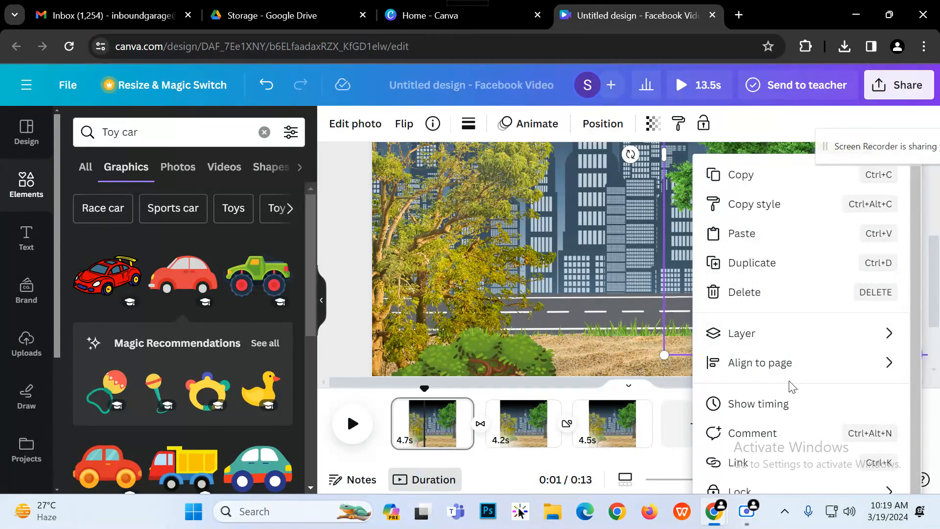
{"action": "scroll", "coordinate": [793, 387], "scroll_direction": "down", "scroll_amount": 1}
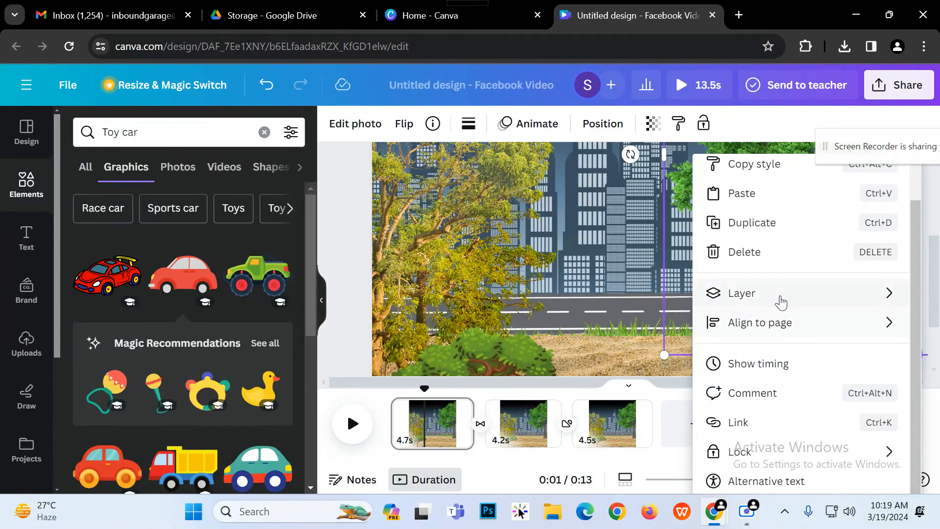
{"action": "mouse_move", "coordinate": [778, 294]}
{"action": "left_click", "coordinate": [619, 237]}
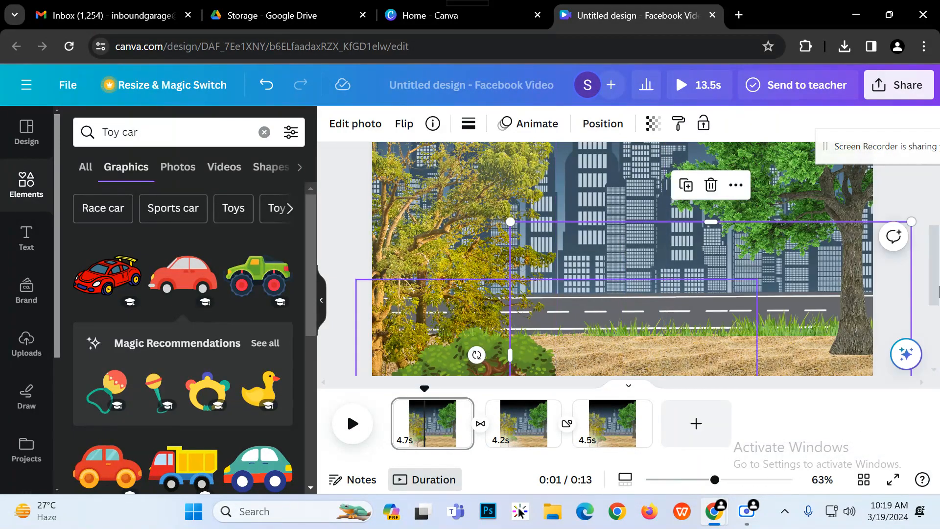
{"action": "mouse_move", "coordinate": [861, 284]}
{"action": "left_mouse_down"}
{"action": "mouse_move", "coordinate": [874, 298]}
{"action": "mouse_move", "coordinate": [862, 278]}
{"action": "mouse_move", "coordinate": [857, 285]}
{"action": "left_mouse_up"}
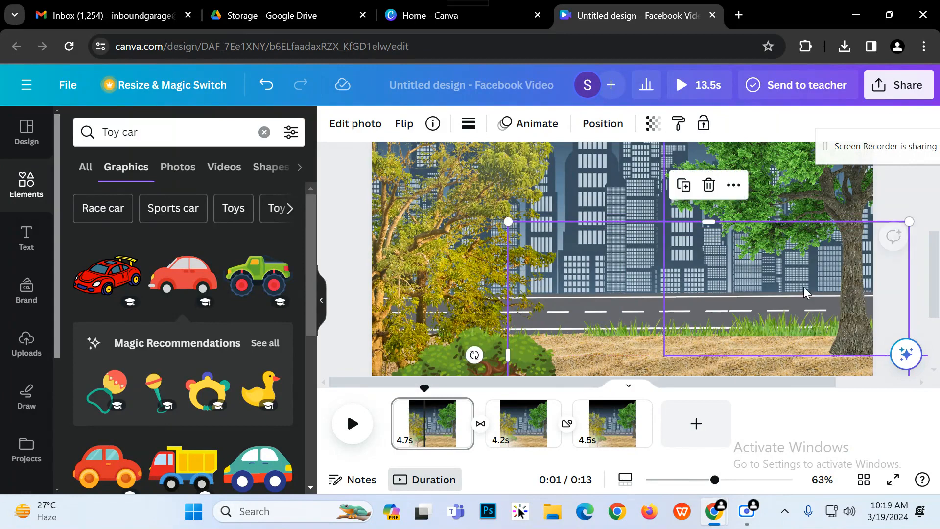
{"action": "left_click", "coordinate": [345, 249]}
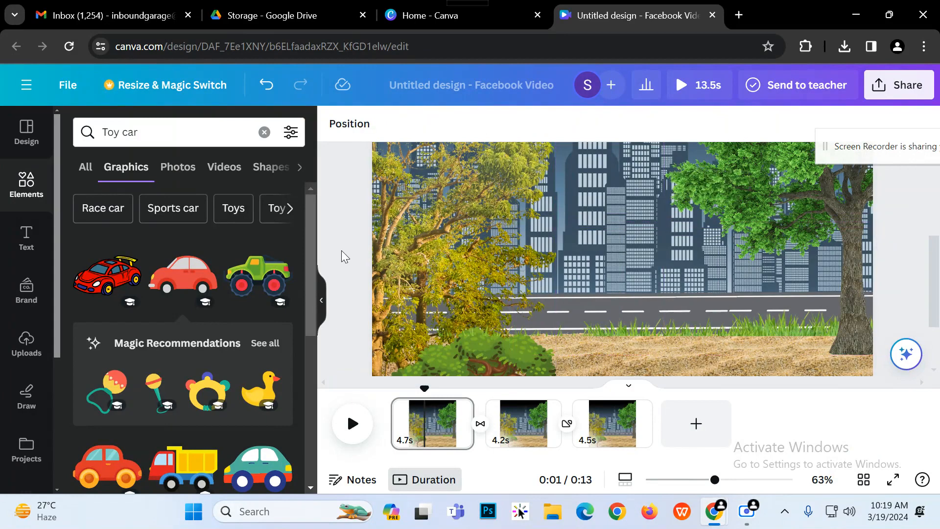
Add the red toy car graphic again, shrink it and place it on the road against the green tree's trunk.
{"action": "left_click", "coordinate": [183, 277]}
{"action": "left_click_drag", "start_coordinate": [611, 204], "coordinate": [721, 271]}
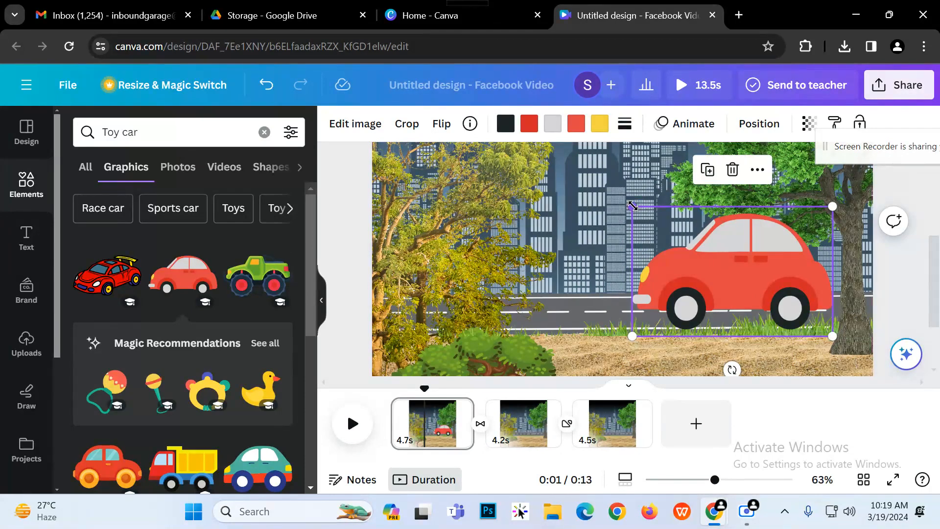
{"action": "left_click_drag", "start_coordinate": [633, 206], "coordinate": [797, 290]}
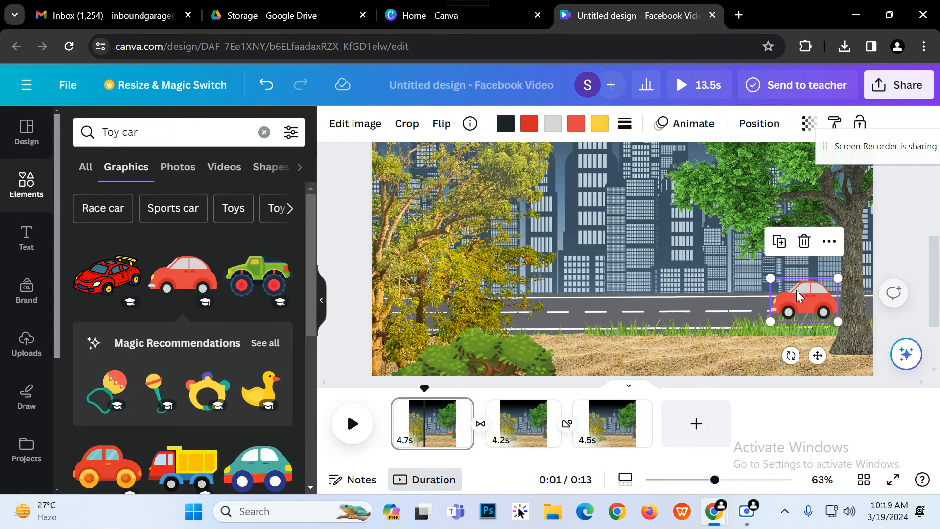
{"action": "left_click", "coordinate": [914, 294]}
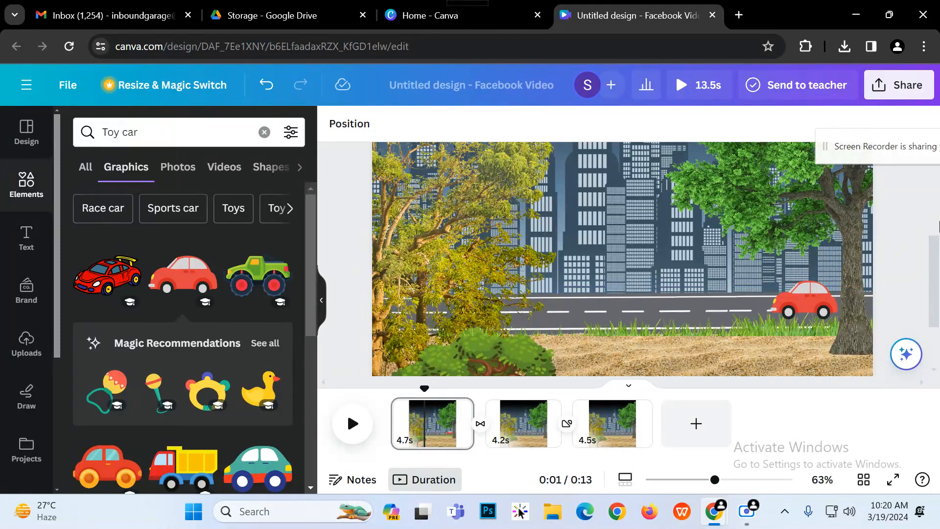
Try to create a custom animation path that moves the red car along the road towards the yellow tree.
{"action": "left_click", "coordinate": [801, 293]}
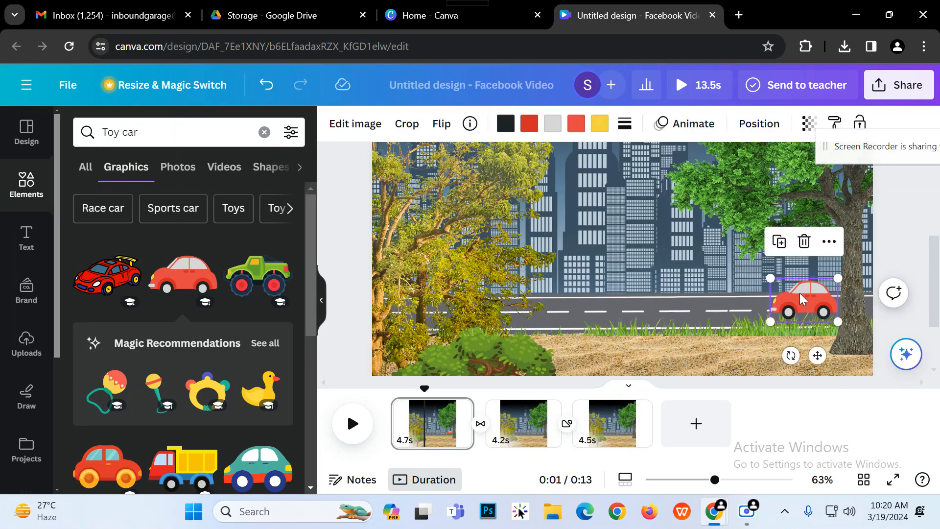
{"action": "left_click", "coordinate": [685, 123]}
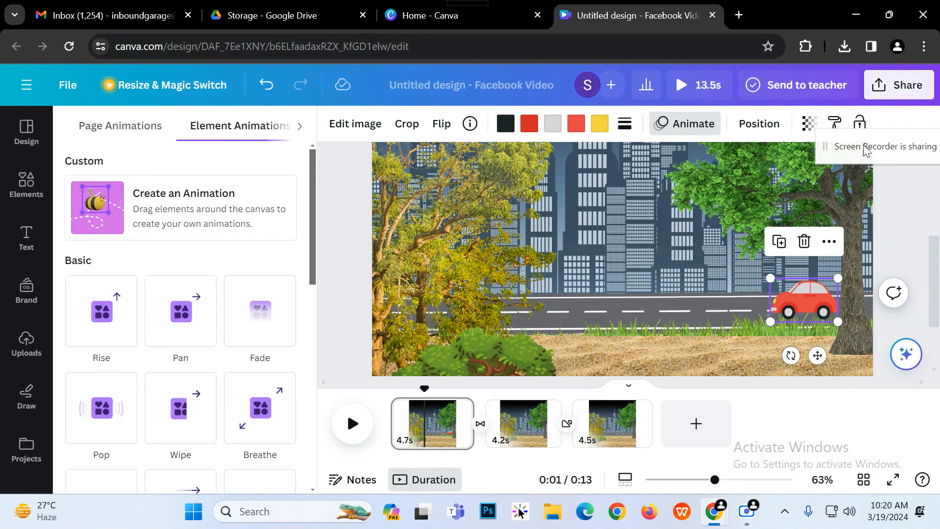
{"action": "left_click", "coordinate": [200, 188]}
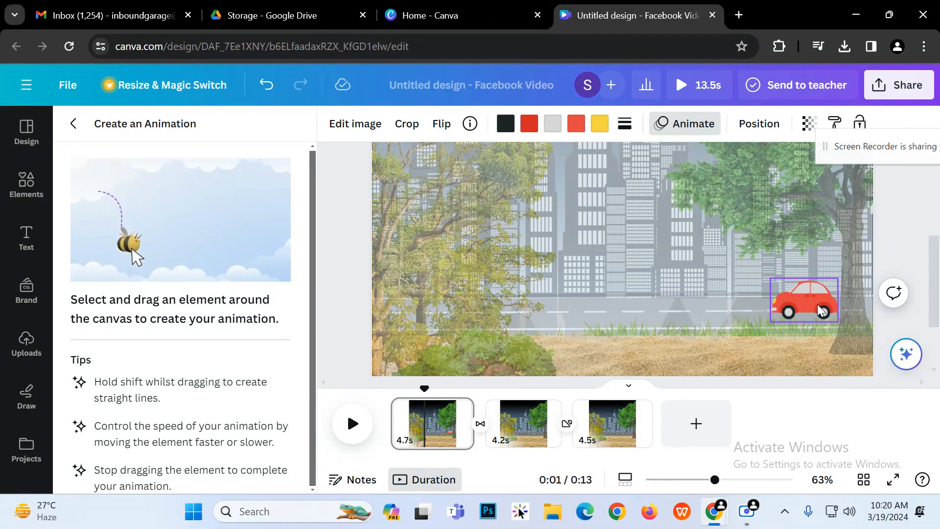
{"action": "left_click_drag", "start_coordinate": [818, 304], "coordinate": [755, 310]}
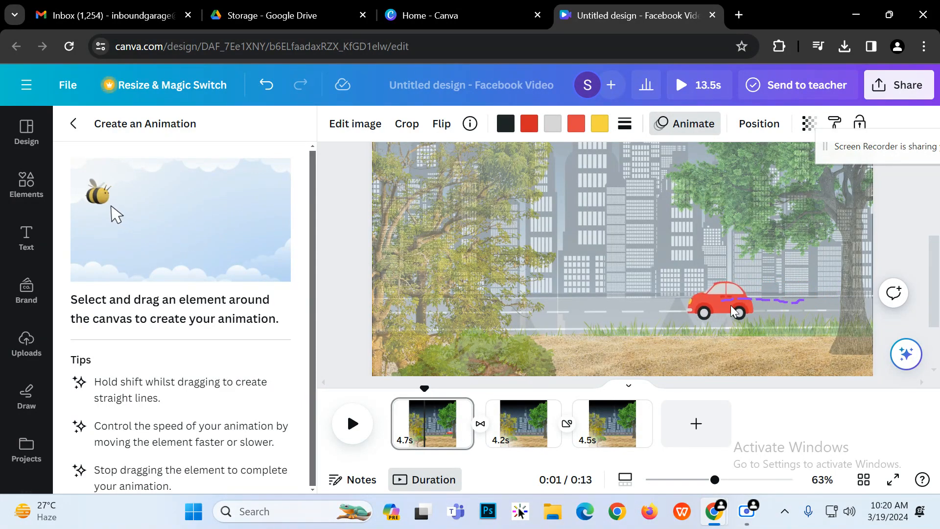
{"action": "left_click_drag", "start_coordinate": [672, 304], "coordinate": [548, 307]}
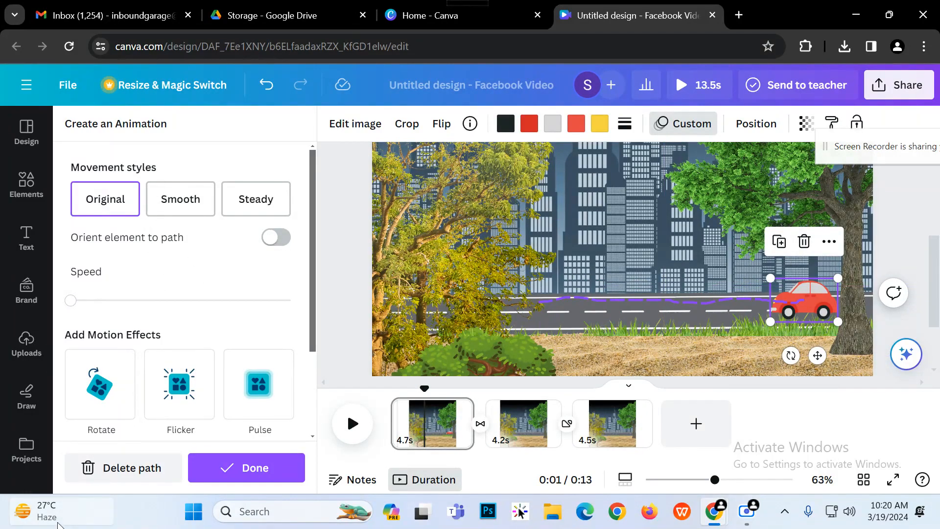
{"action": "left_click", "coordinate": [101, 476]}
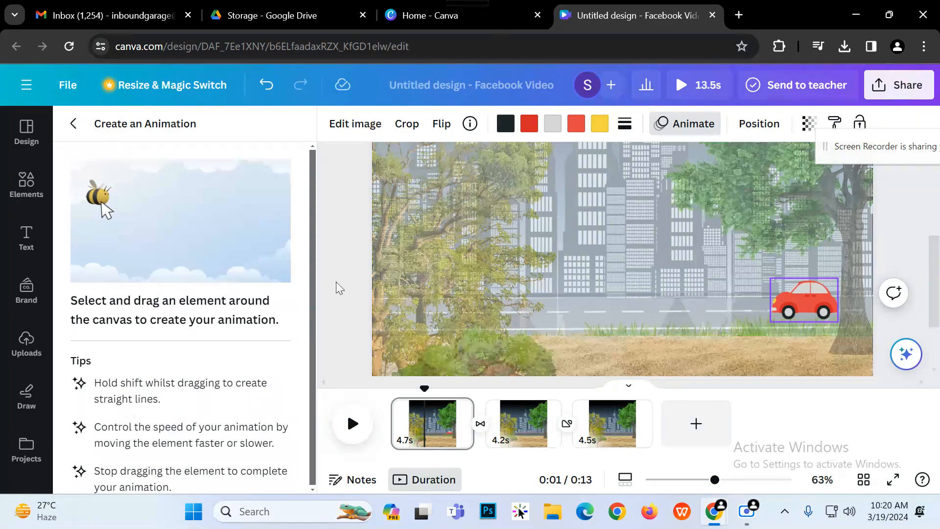
{"action": "key", "text": "Escape"}
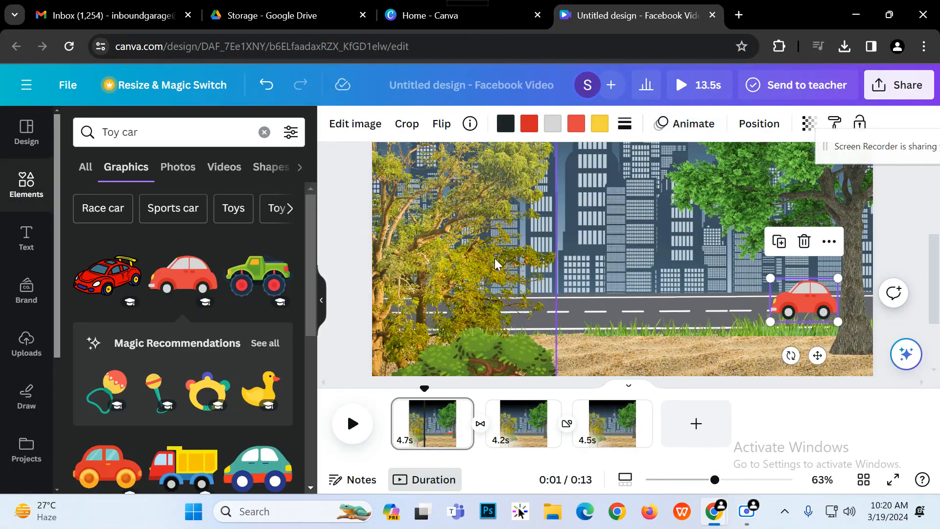
Bring the large yellow tree to the front of the scene and nudge the red car slightly upwards on the road.
{"action": "left_click", "coordinate": [484, 263]}
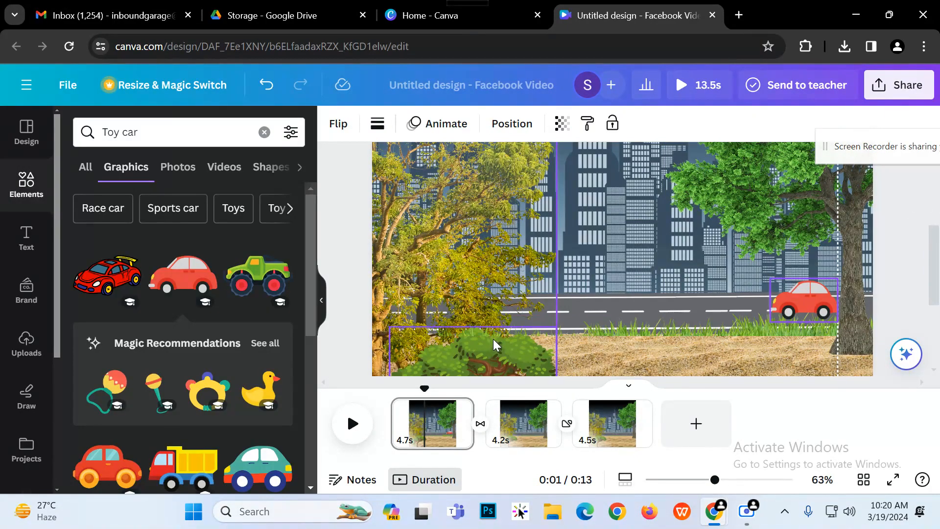
{"action": "left_click", "coordinate": [384, 269], "text": "shift"}
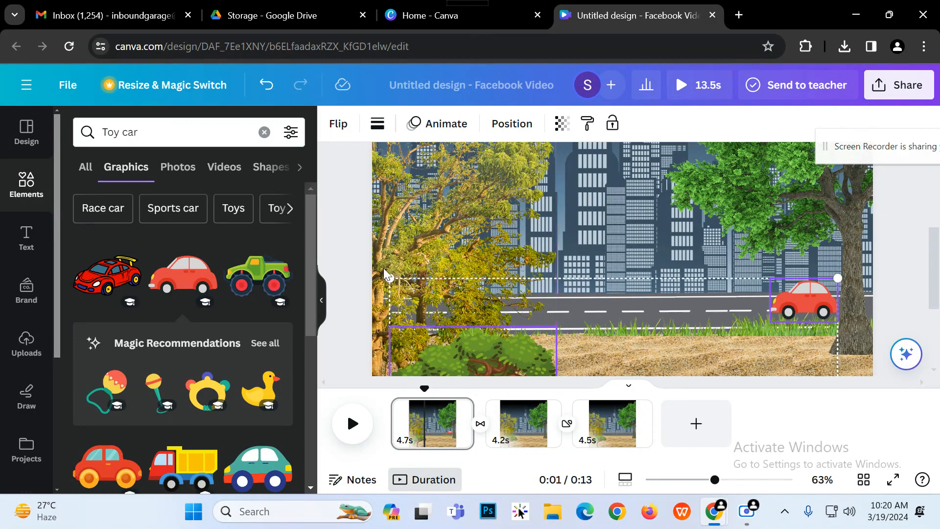
{"action": "left_click", "coordinate": [611, 215]}
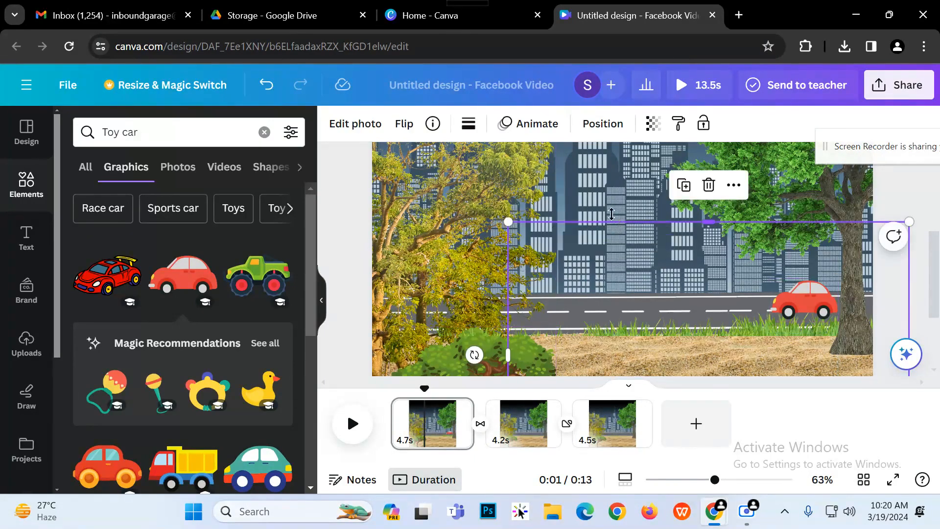
{"action": "left_click", "coordinate": [504, 191]}
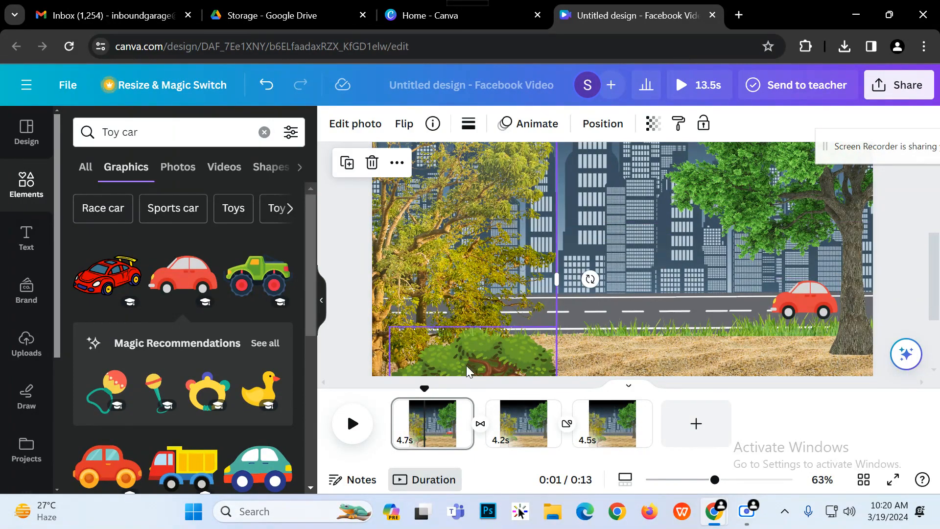
{"action": "right_click", "coordinate": [420, 263]}
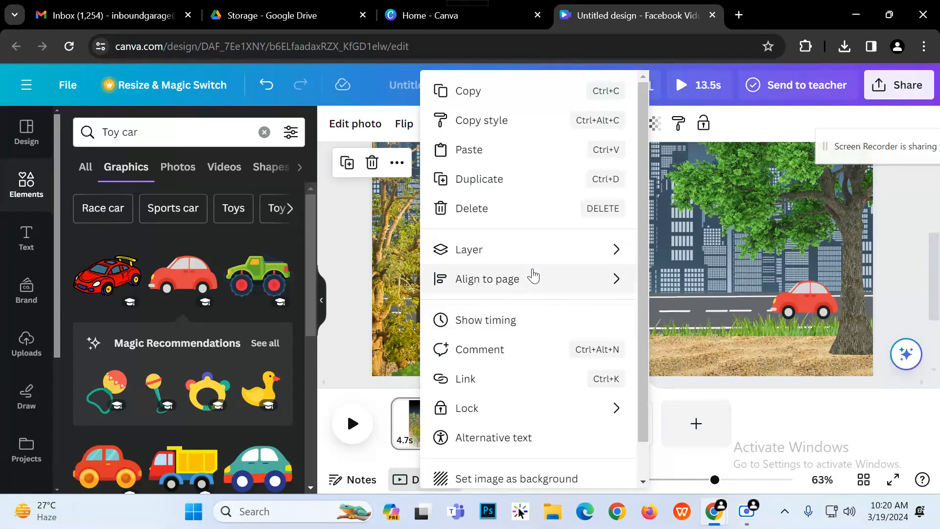
{"action": "mouse_move", "coordinate": [602, 258]}
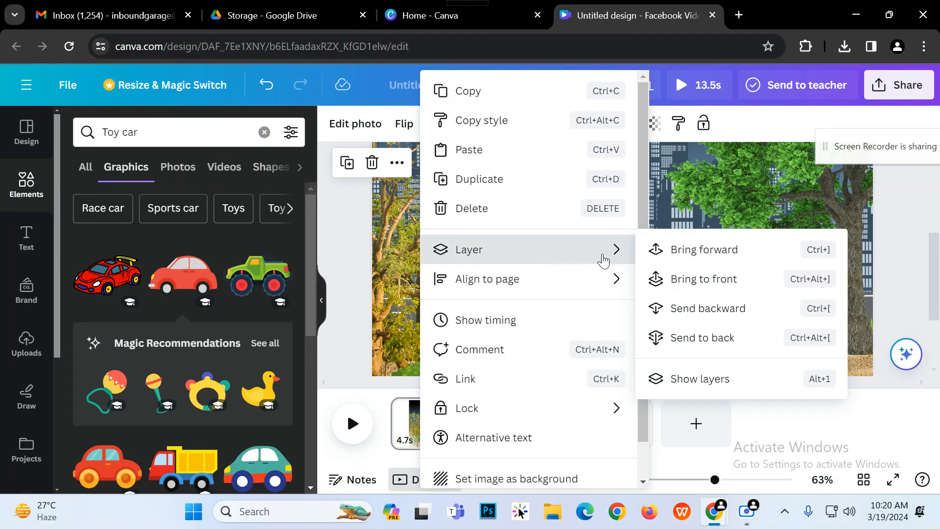
{"action": "left_click", "coordinate": [708, 275]}
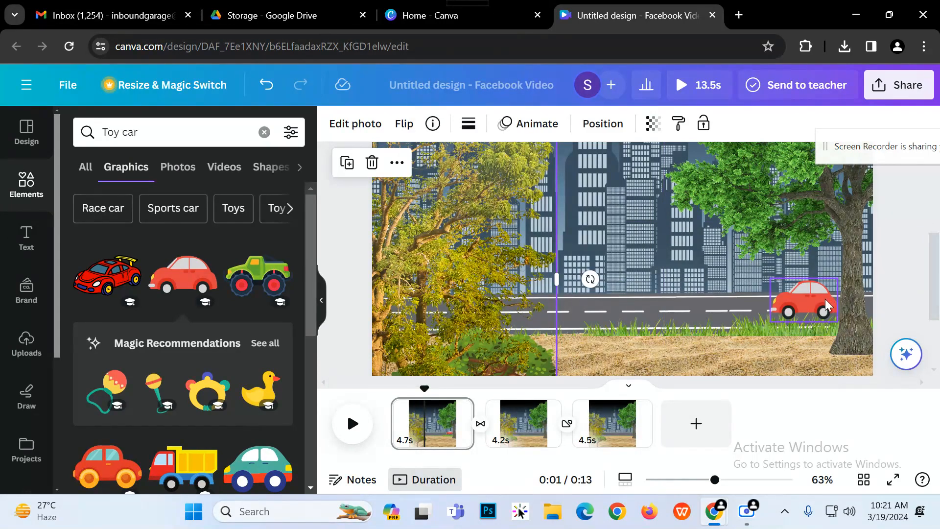
{"action": "mouse_move", "coordinate": [826, 304]}
{"action": "left_mouse_down"}
{"action": "mouse_move", "coordinate": [465, 296]}
{"action": "mouse_move", "coordinate": [772, 275]}
{"action": "mouse_move", "coordinate": [821, 291]}
{"action": "left_mouse_up"}
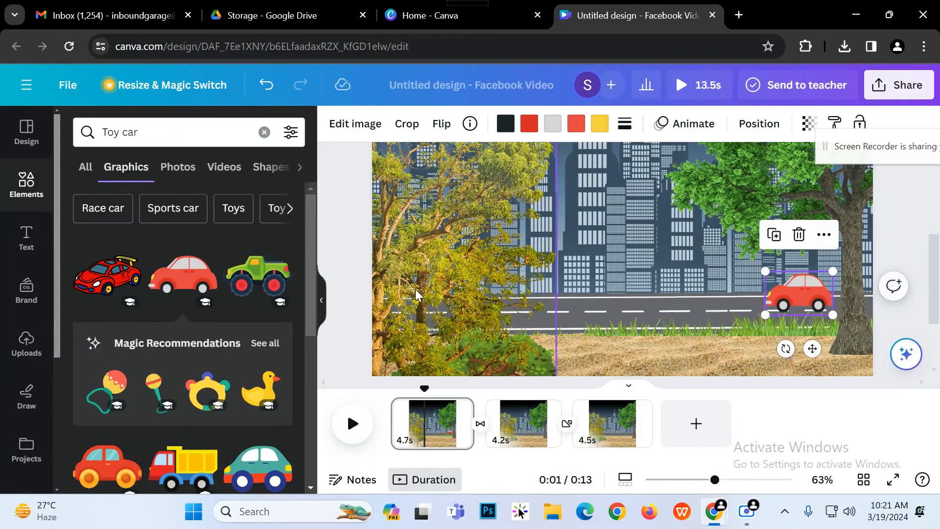
Check the large yellow tree's layer order options.
{"action": "left_click", "coordinate": [404, 286]}
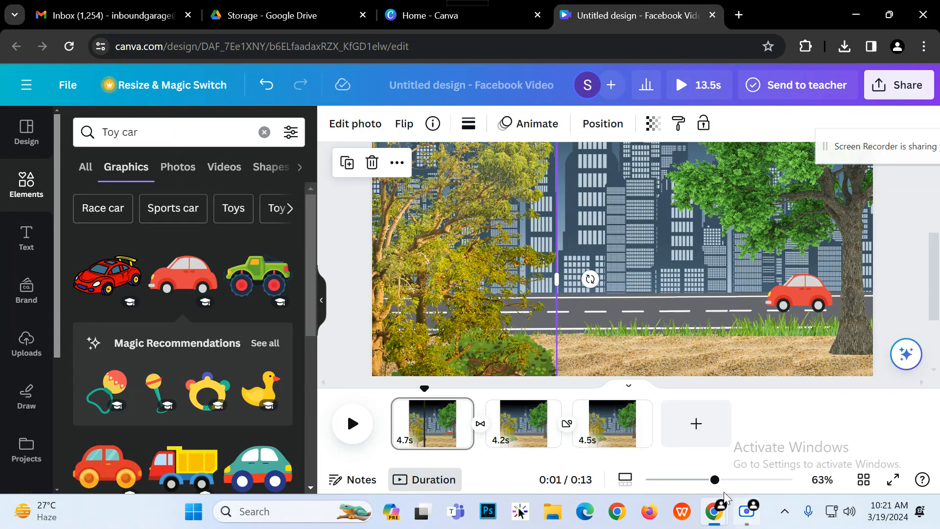
{"action": "left_click_drag", "start_coordinate": [716, 485], "coordinate": [685, 484]}
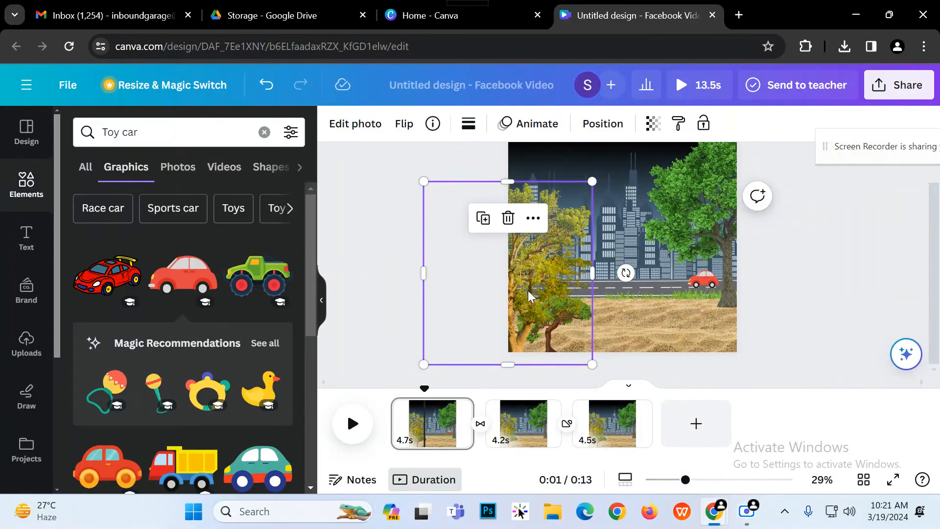
{"action": "left_click", "coordinate": [532, 223]}
{"action": "mouse_move", "coordinate": [606, 340]}
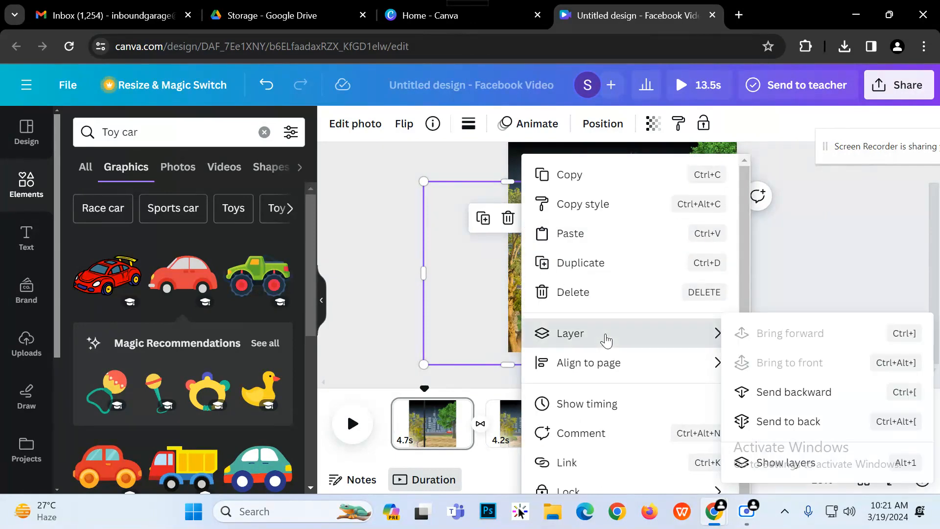
{"action": "left_click", "coordinate": [819, 248]}
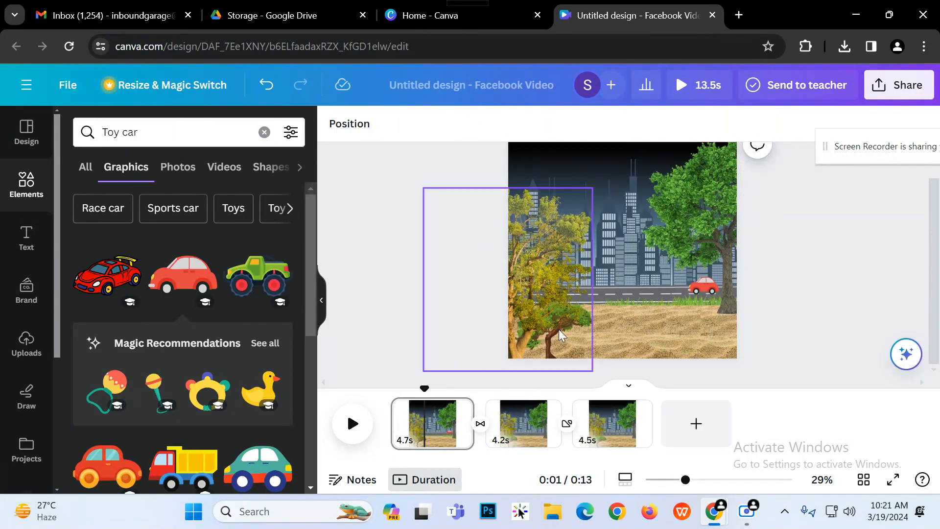
Create a custom animation path moving the red car along the road from the green tree towards the large yellow tree.
{"action": "left_click_drag", "start_coordinate": [706, 483], "coordinate": [727, 481]}
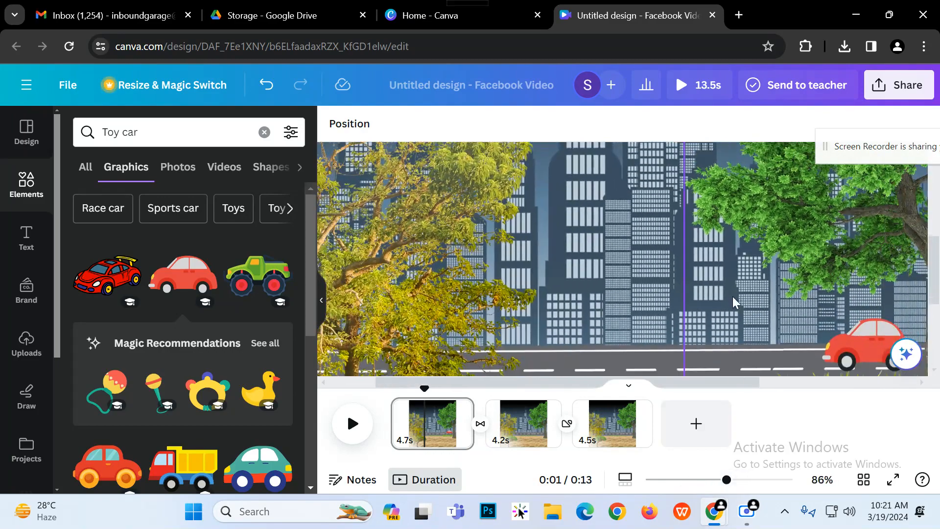
{"action": "scroll", "coordinate": [735, 302], "scroll_direction": "down", "scroll_amount": 1}
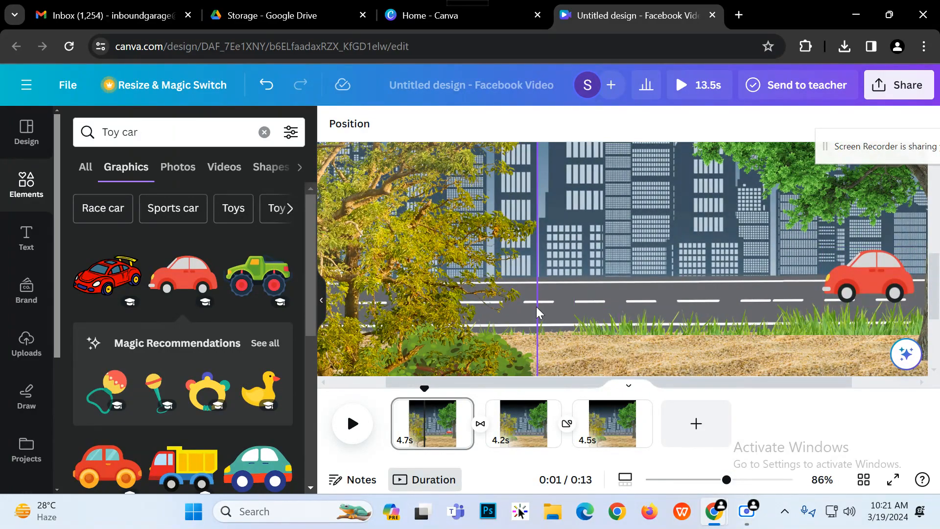
{"action": "left_click", "coordinate": [875, 272]}
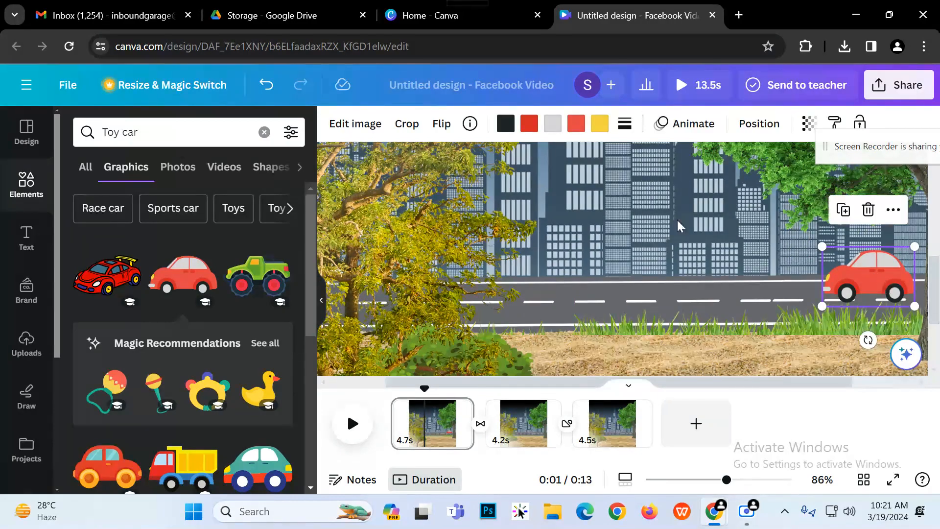
{"action": "left_click", "coordinate": [691, 125]}
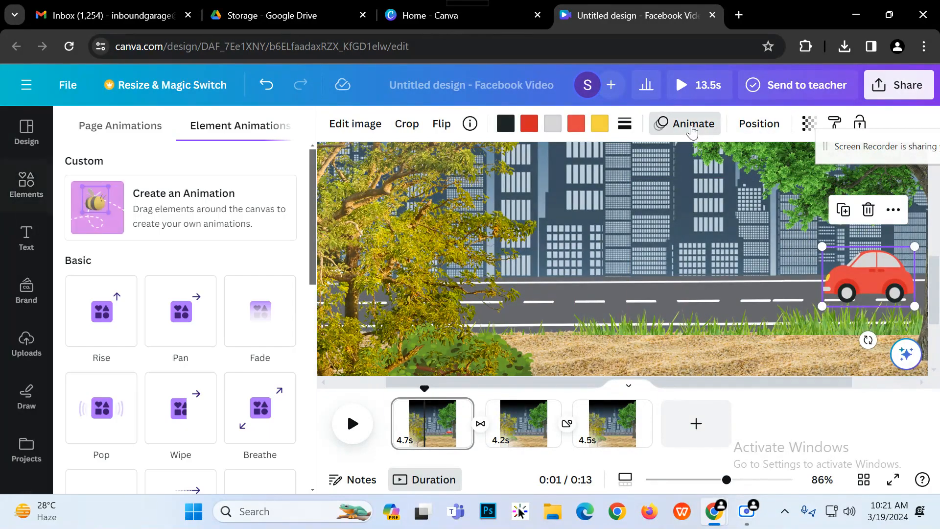
{"action": "left_click", "coordinate": [198, 213]}
{"action": "mouse_move", "coordinate": [881, 266]}
{"action": "left_mouse_down"}
{"action": "mouse_move", "coordinate": [712, 261]}
{"action": "mouse_move", "coordinate": [584, 277]}
{"action": "left_mouse_up"}
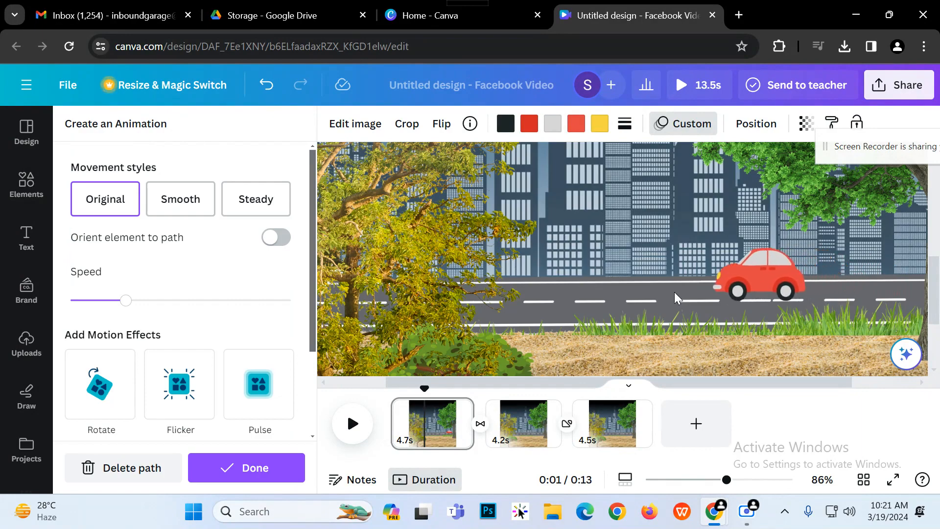
Try the Smooth and Steady movement styles and path orientation on the red car's animation, and return to the Original style without orientation.
{"action": "left_click", "coordinate": [182, 198]}
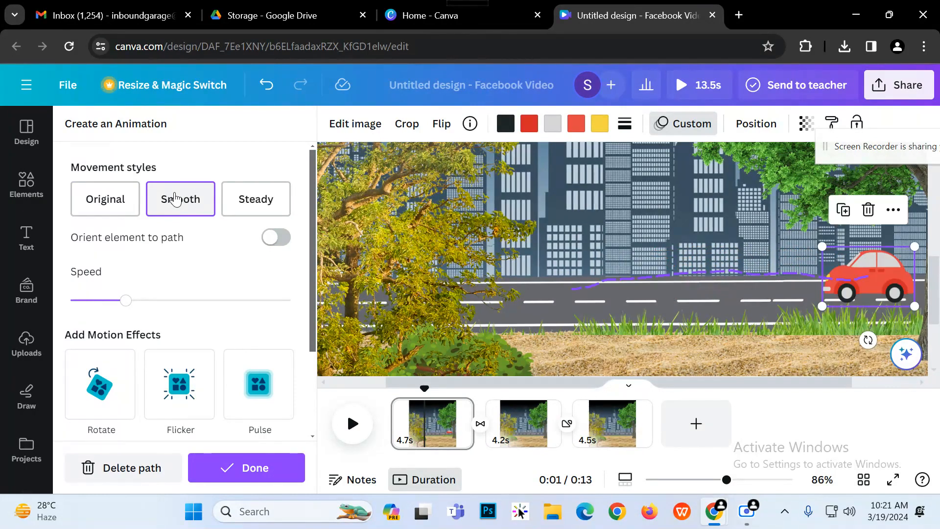
{"action": "left_click", "coordinate": [274, 209]}
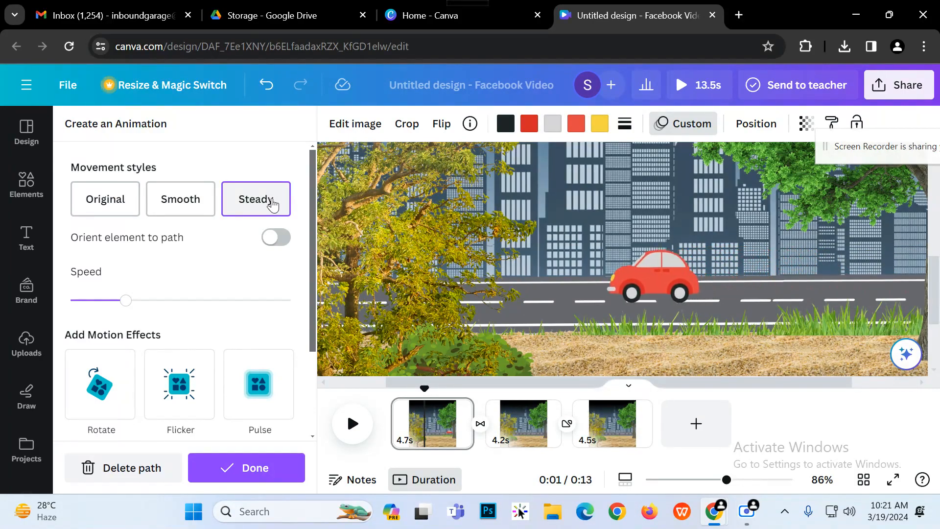
{"action": "left_click", "coordinate": [285, 242]}
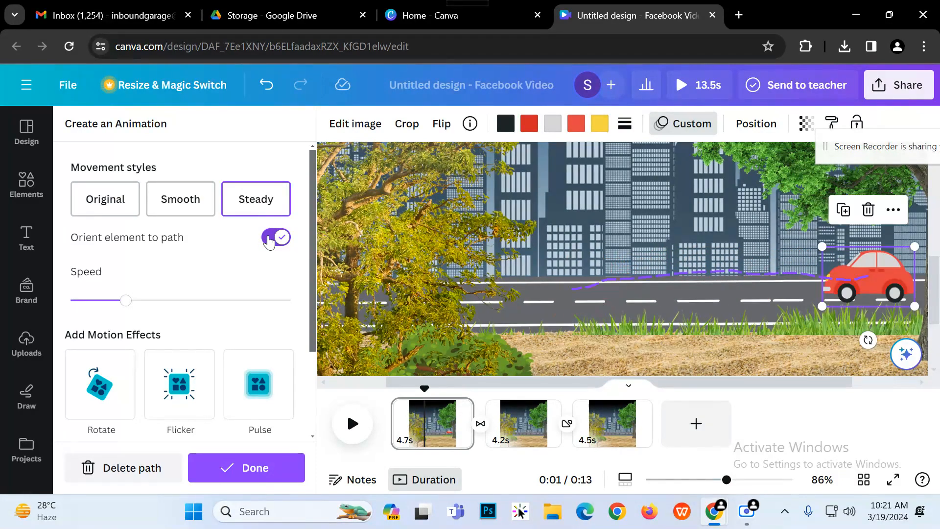
{"action": "left_click", "coordinate": [268, 241]}
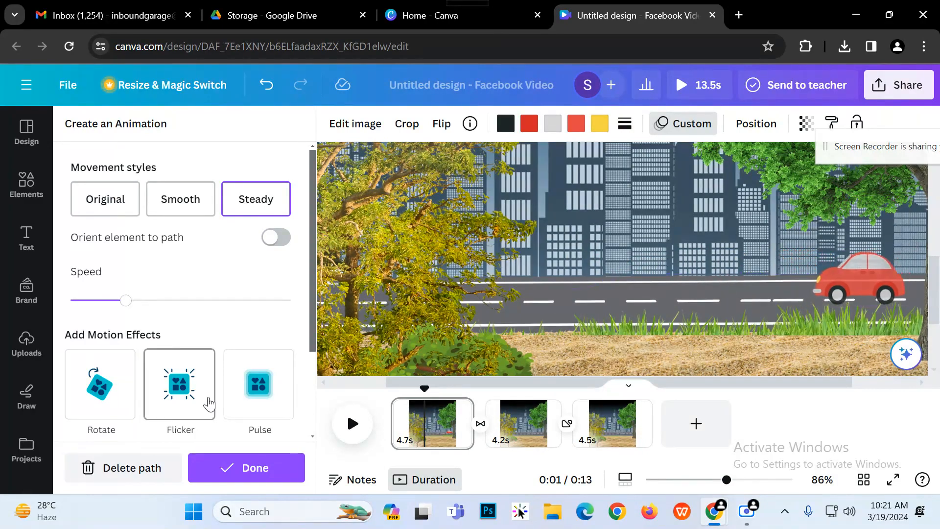
{"action": "left_click", "coordinate": [118, 212]}
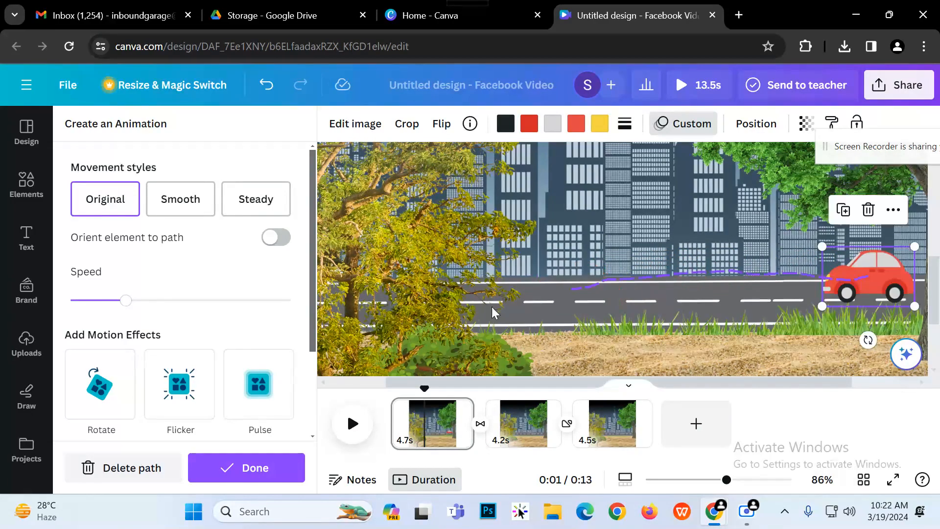
Search the audio library for "car driving".
{"action": "scroll", "coordinate": [25, 382], "scroll_direction": "down", "scroll_amount": 5}
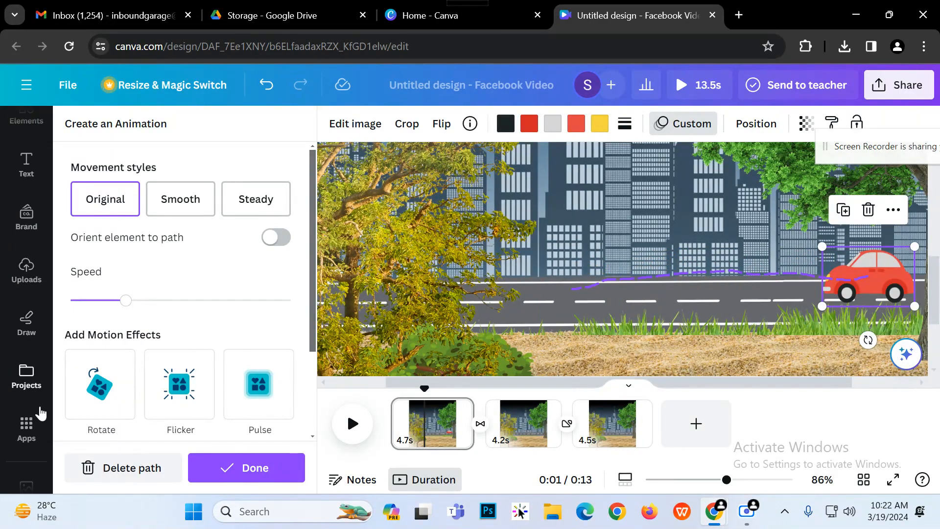
{"action": "left_click", "coordinate": [27, 411]}
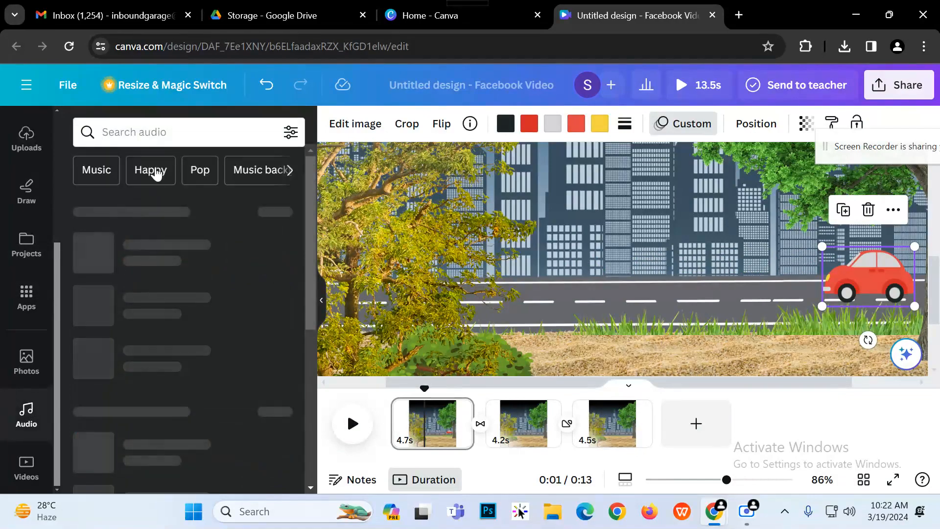
{"action": "left_click", "coordinate": [162, 141]}
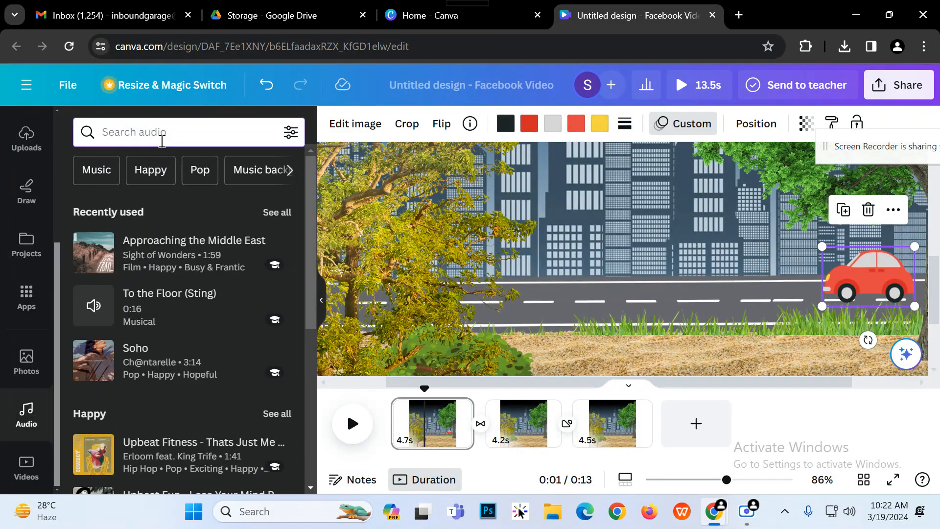
{"action": "type", "text": "car"}
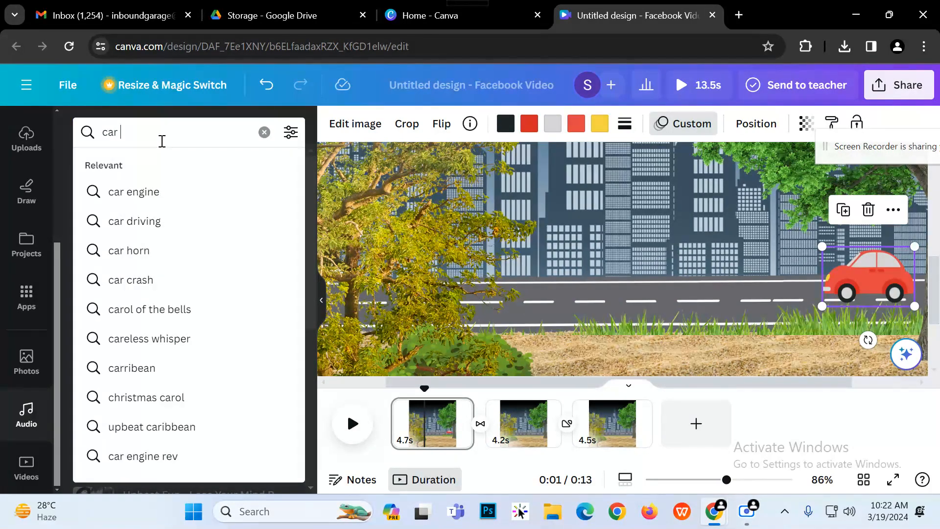
{"action": "type", "text": "driv"}
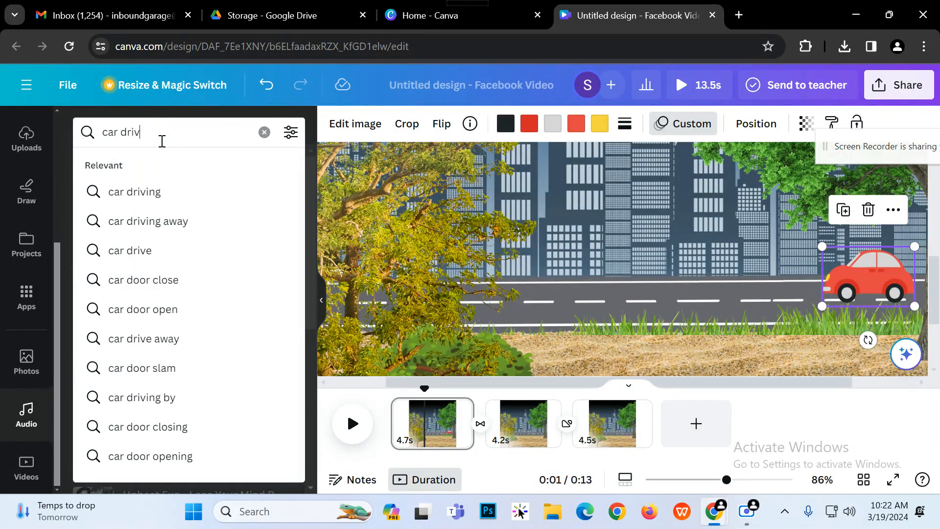
{"action": "left_click", "coordinate": [185, 201]}
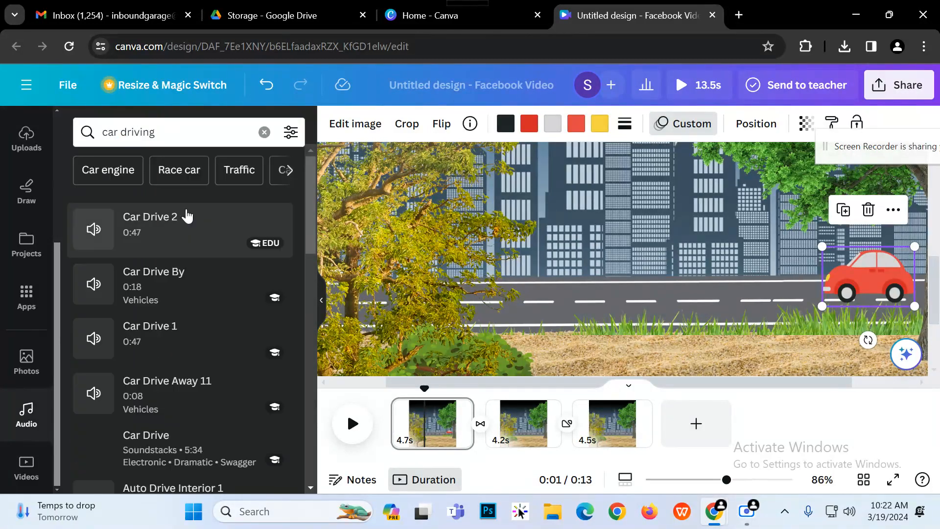
Listen to the Car Drive 2 sound, add it to the timeline from the start of the video, and trim it to 13.2 s.
{"action": "left_click", "coordinate": [96, 243]}
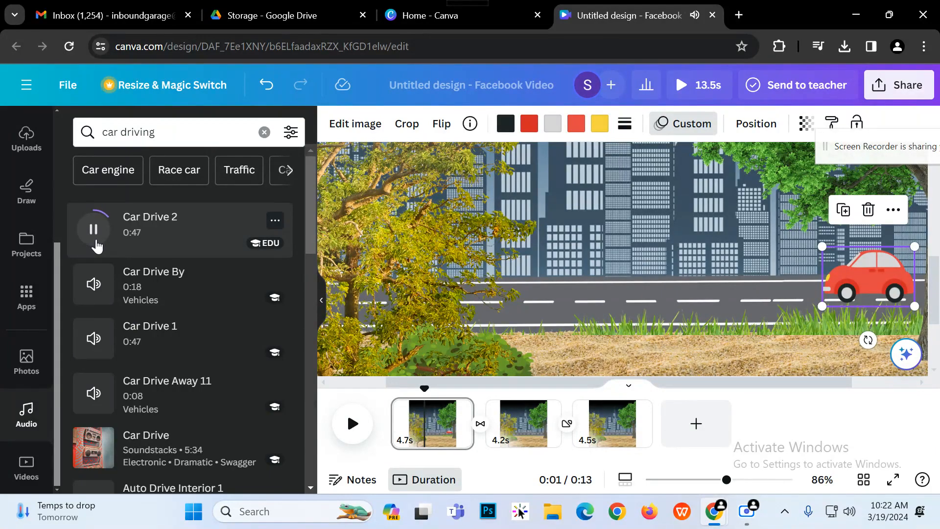
{"action": "left_click_drag", "start_coordinate": [96, 246], "coordinate": [392, 440]}
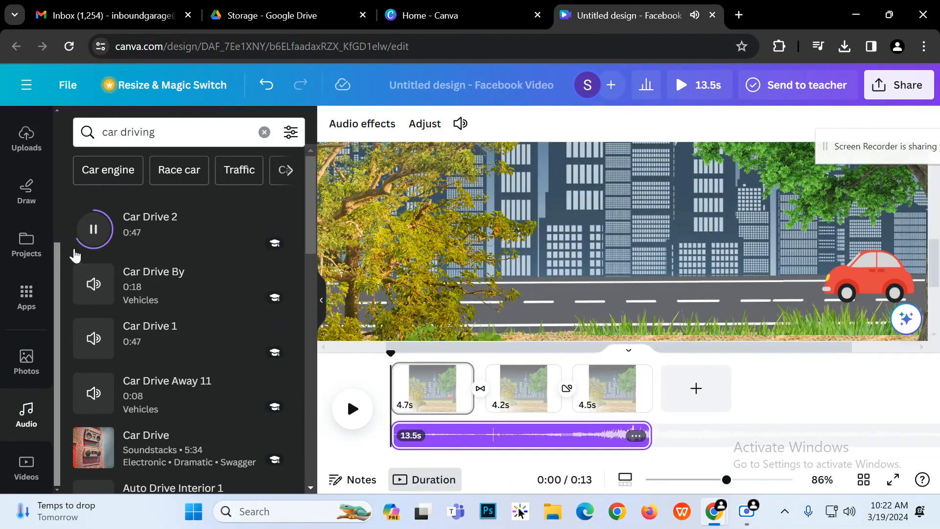
{"action": "left_click", "coordinate": [92, 229]}
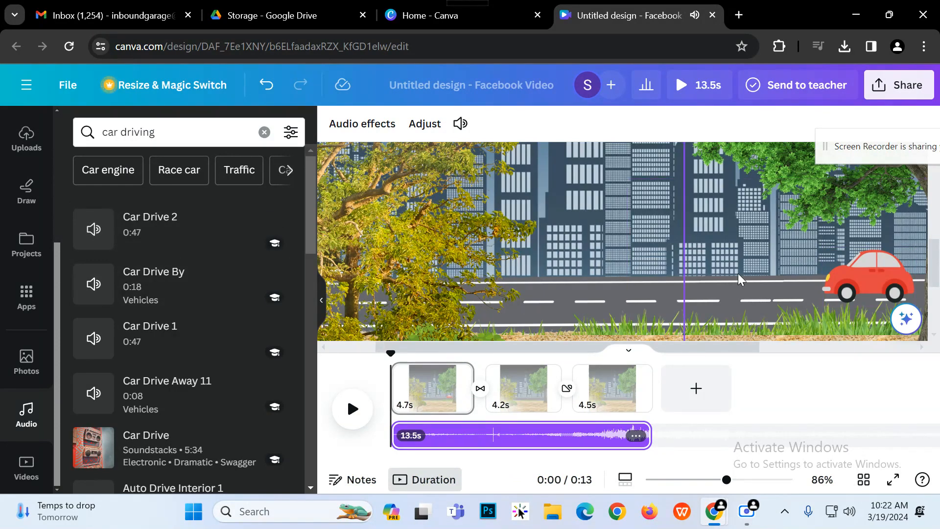
{"action": "left_click_drag", "start_coordinate": [652, 443], "coordinate": [644, 444]}
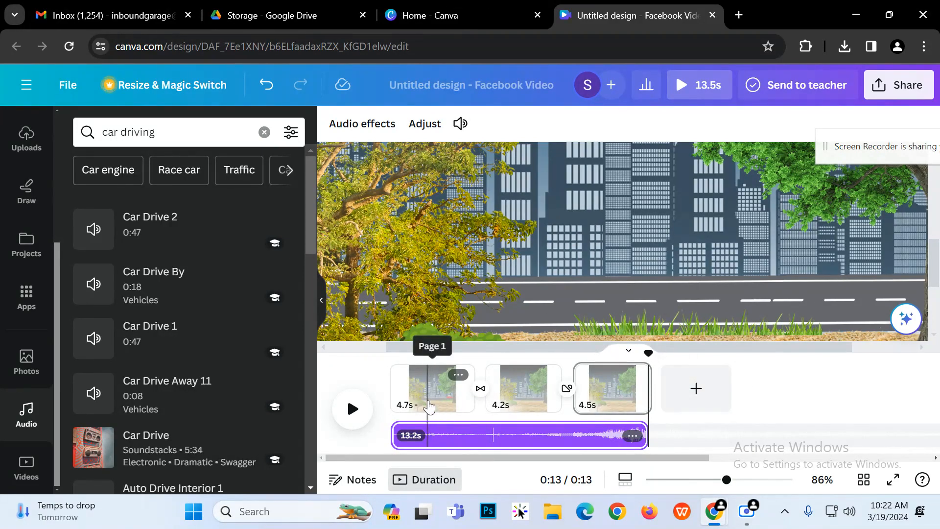
Copy the animated red car from page 1 onto pages 2 and 3 at the same spot on the road.
{"action": "left_click", "coordinate": [429, 406]}
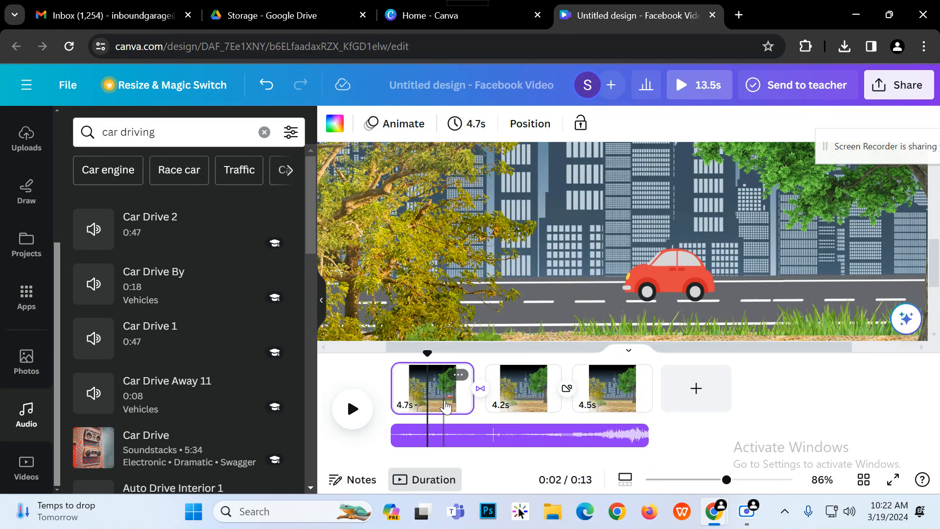
{"action": "left_click_drag", "start_coordinate": [696, 290], "coordinate": [895, 293]}
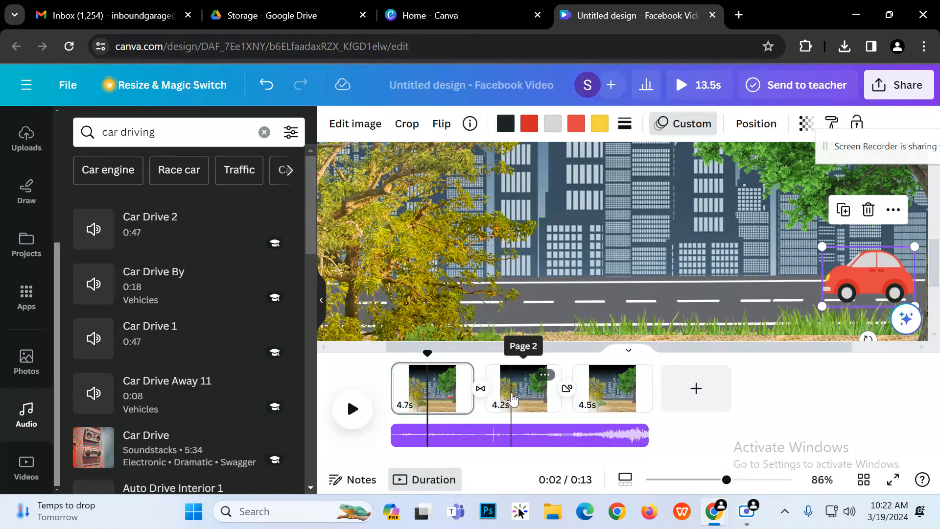
{"action": "left_click", "coordinate": [513, 398]}
{"action": "key", "text": "ctrl+v"}
{"action": "left_click_drag", "start_coordinate": [757, 287], "coordinate": [919, 289]}
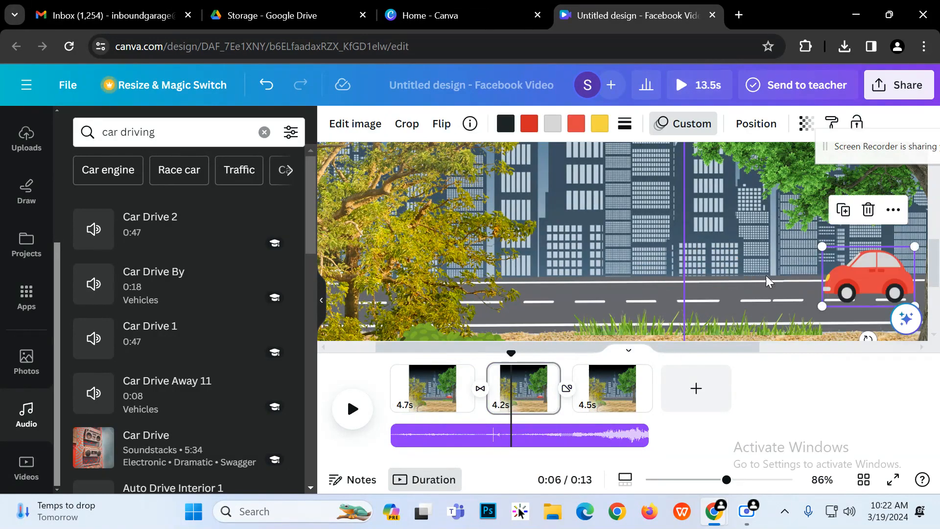
{"action": "left_click", "coordinate": [617, 401]}
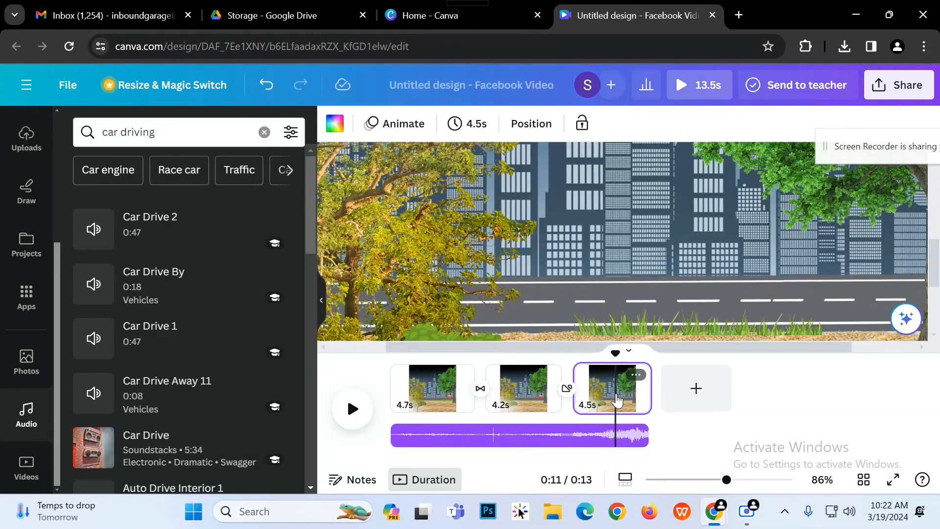
{"action": "key", "text": "ctrl+v"}
{"action": "left_click", "coordinate": [631, 286]}
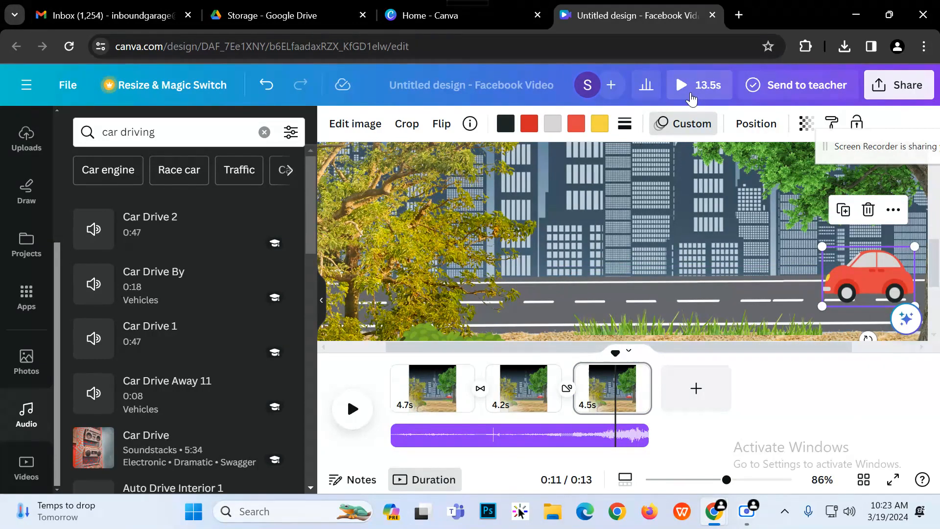
Play the full video preview to review the car's movement across all three pages.
{"action": "left_click", "coordinate": [691, 97]}
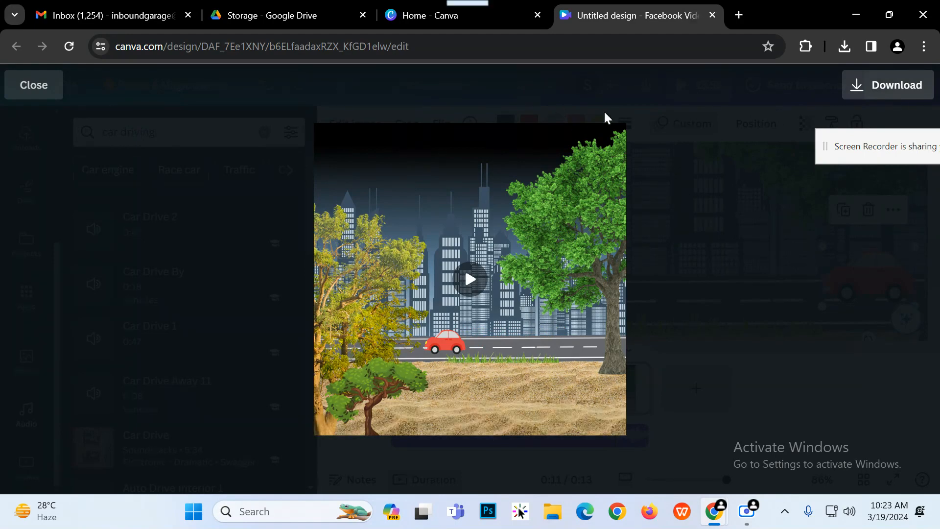
{"action": "left_click", "coordinate": [52, 97]}
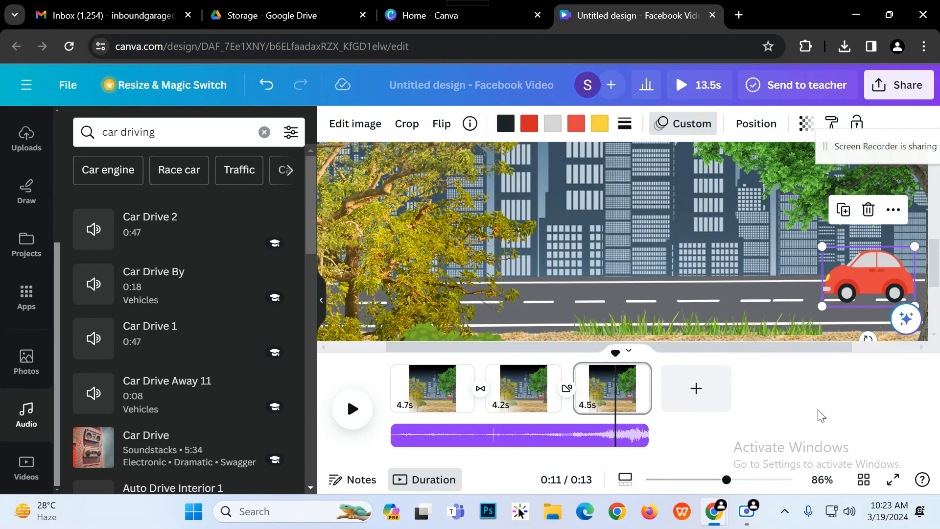
{"action": "scroll", "coordinate": [794, 314], "scroll_direction": "down", "scroll_amount": 3}
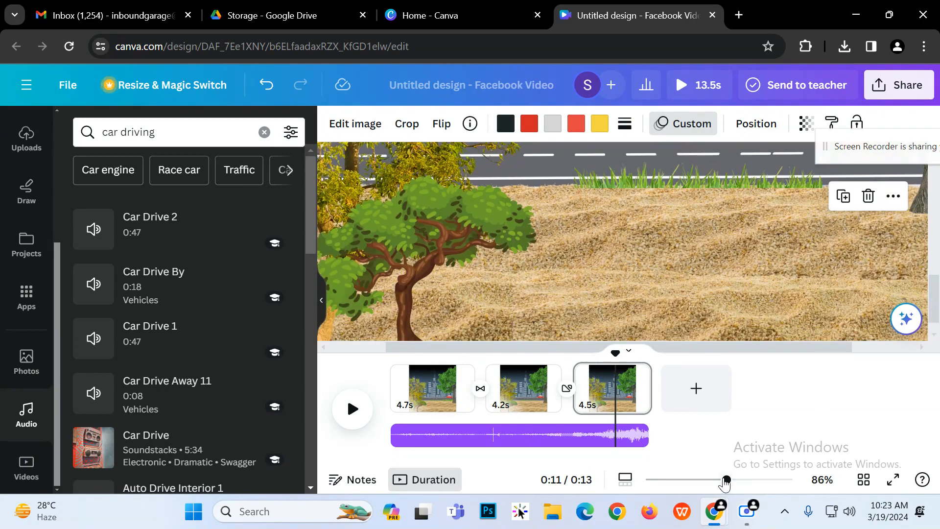
{"action": "left_click_drag", "start_coordinate": [727, 480], "coordinate": [695, 480]}
{"action": "left_click", "coordinate": [918, 288]}
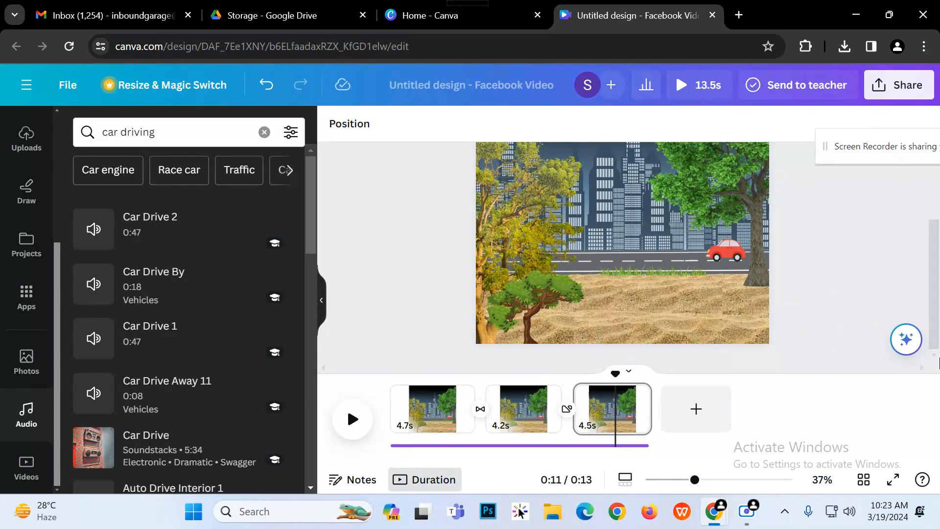
Search the design elements for "kids" and filter the results to Animated only.
{"action": "scroll", "coordinate": [46, 210], "scroll_direction": "up", "scroll_amount": 4}
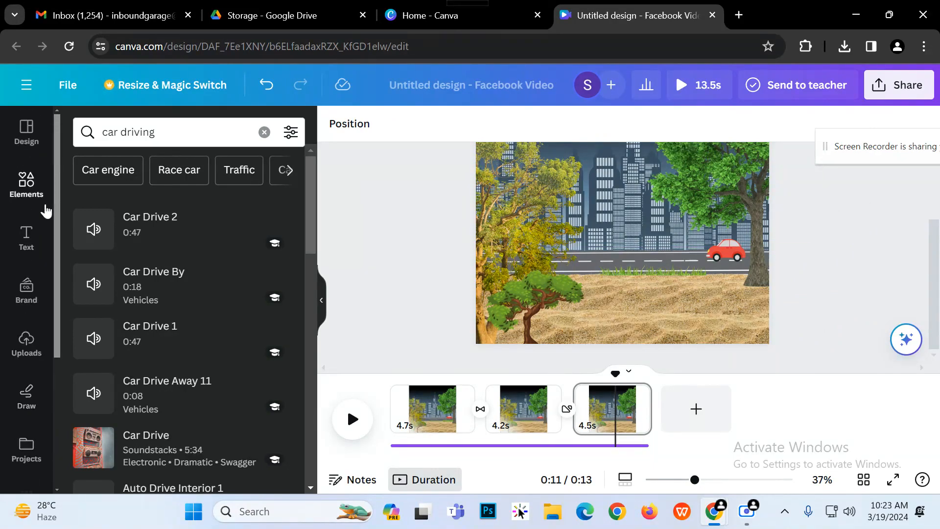
{"action": "left_click", "coordinate": [27, 186]}
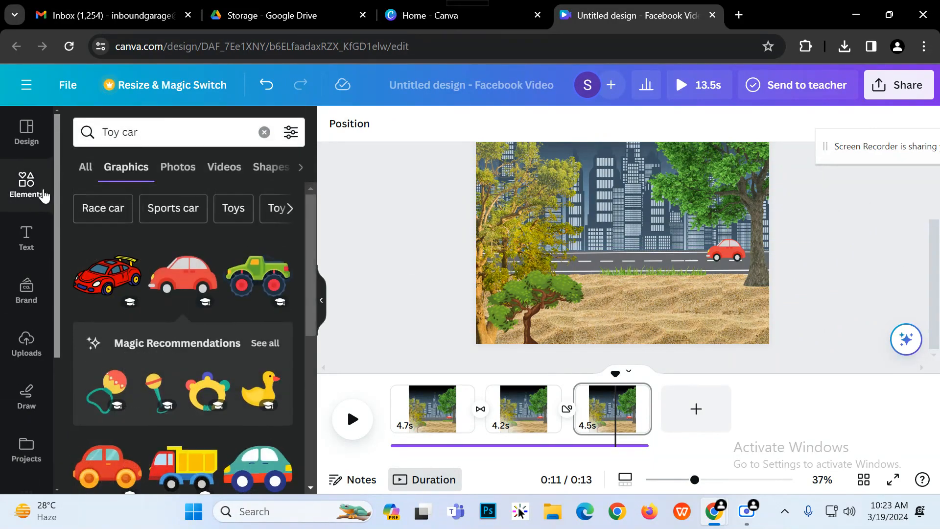
{"action": "left_click", "coordinate": [265, 133]}
{"action": "left_click", "coordinate": [229, 133]}
{"action": "type", "text": "kids"}
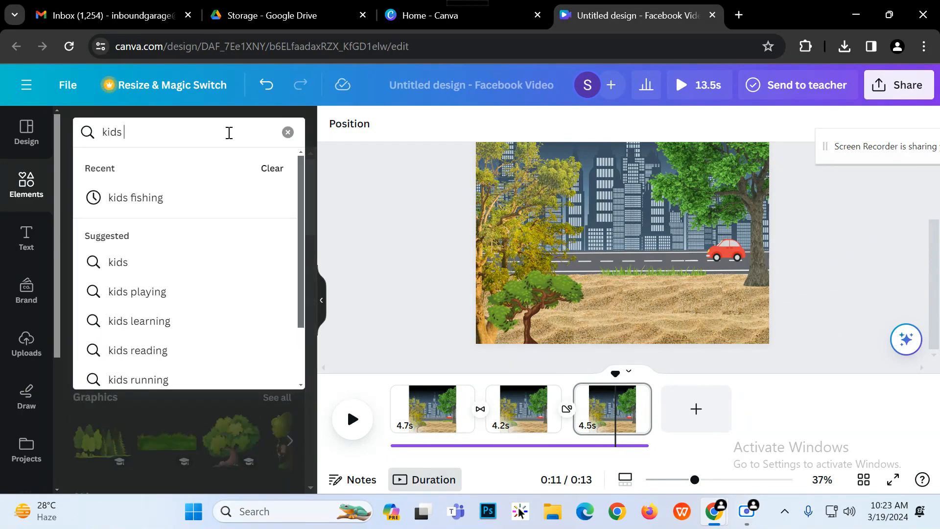
{"action": "key", "text": "Return"}
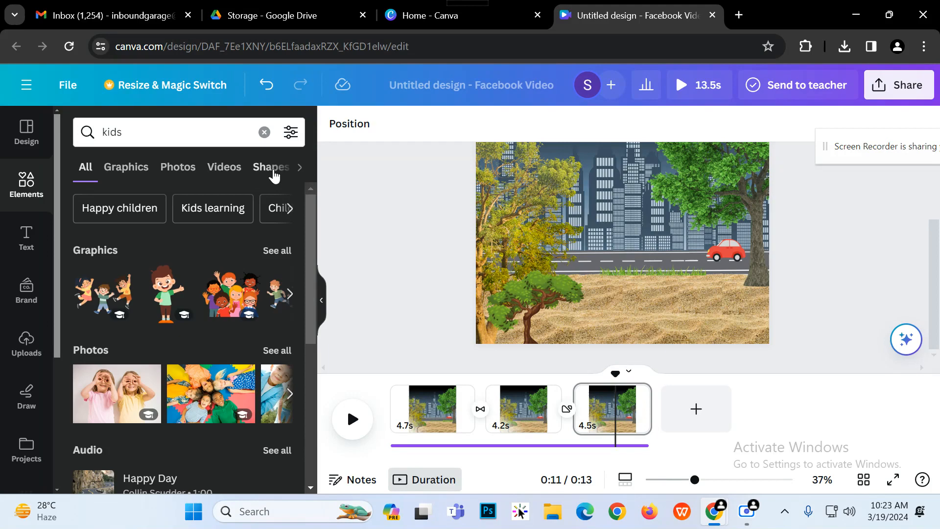
{"action": "left_click", "coordinate": [291, 131]}
{"action": "scroll", "coordinate": [205, 315], "scroll_direction": "down", "scroll_amount": 1}
{"action": "scroll", "coordinate": [147, 262], "scroll_direction": "down", "scroll_amount": 5}
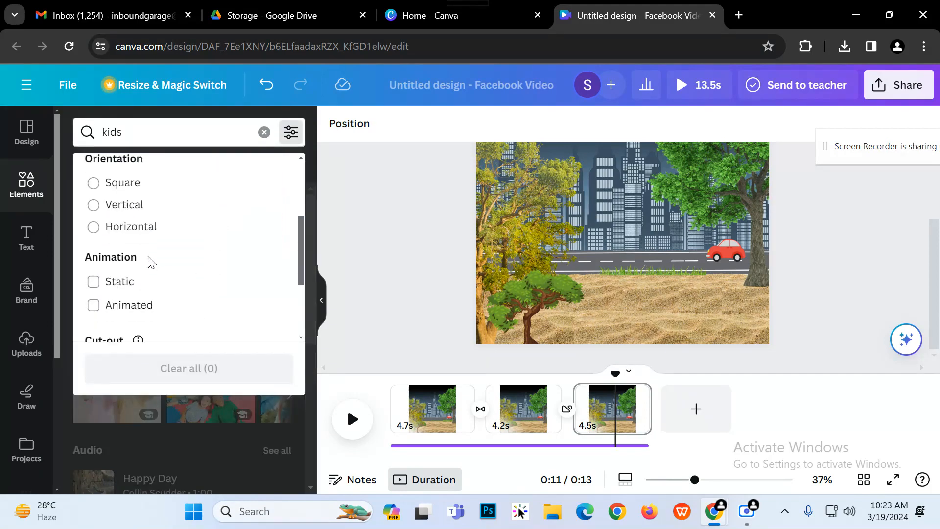
{"action": "left_click", "coordinate": [129, 182]}
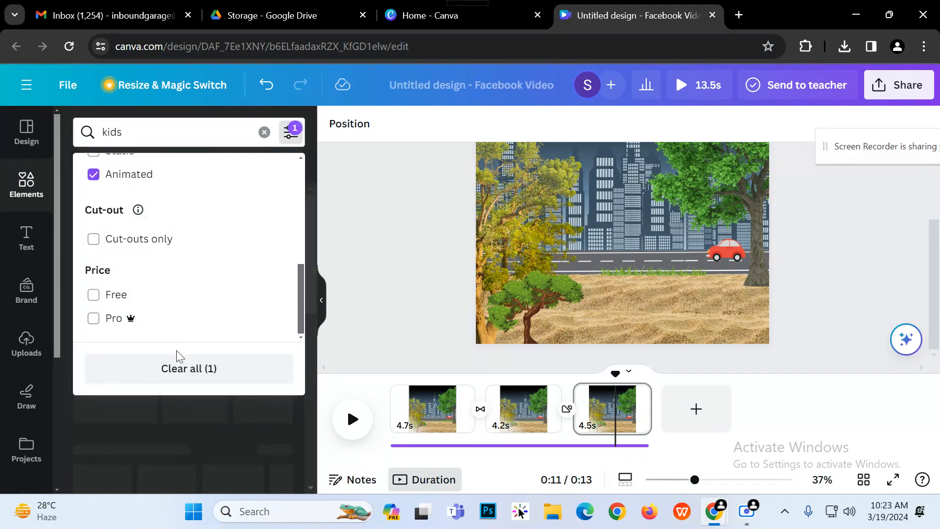
Show all animated kids graphics and add the red-haired girl in the pink outfit to page 3.
{"action": "left_click", "coordinate": [291, 131]}
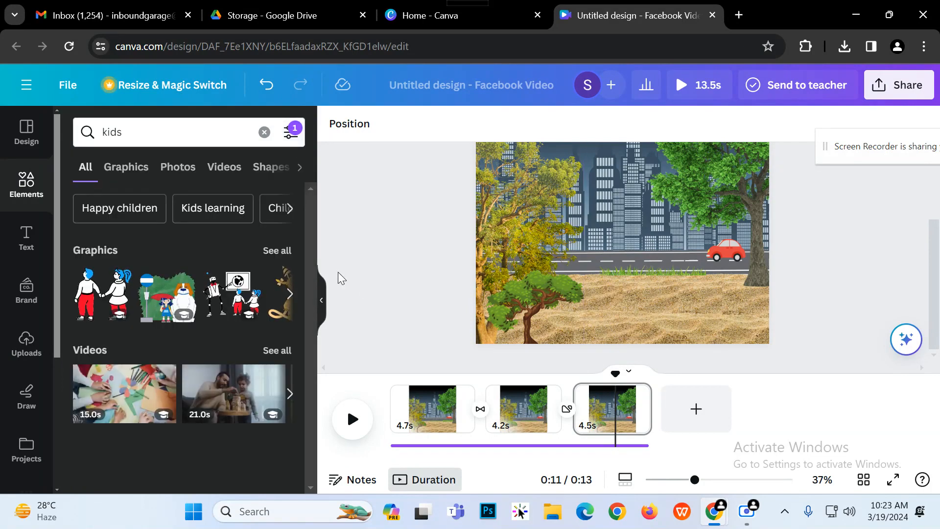
{"action": "left_click", "coordinate": [278, 251]}
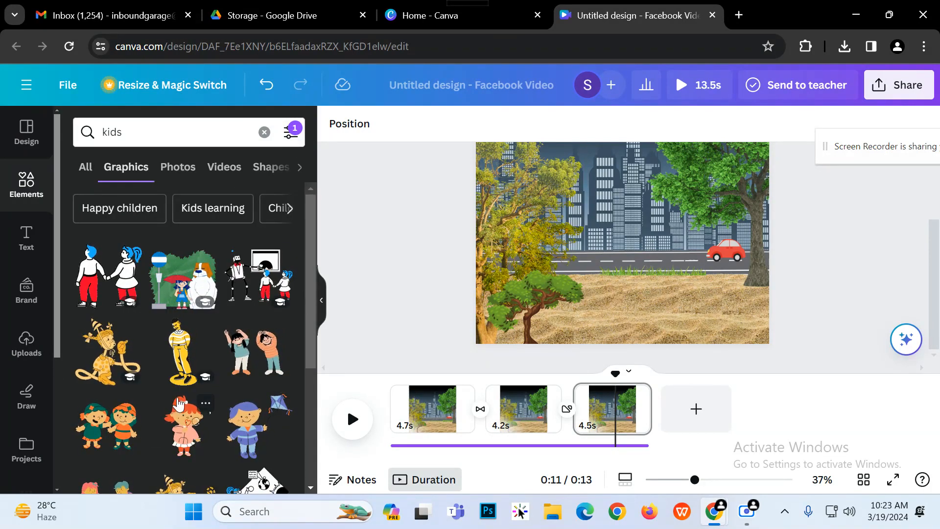
{"action": "scroll", "coordinate": [172, 380], "scroll_direction": "down", "scroll_amount": 2}
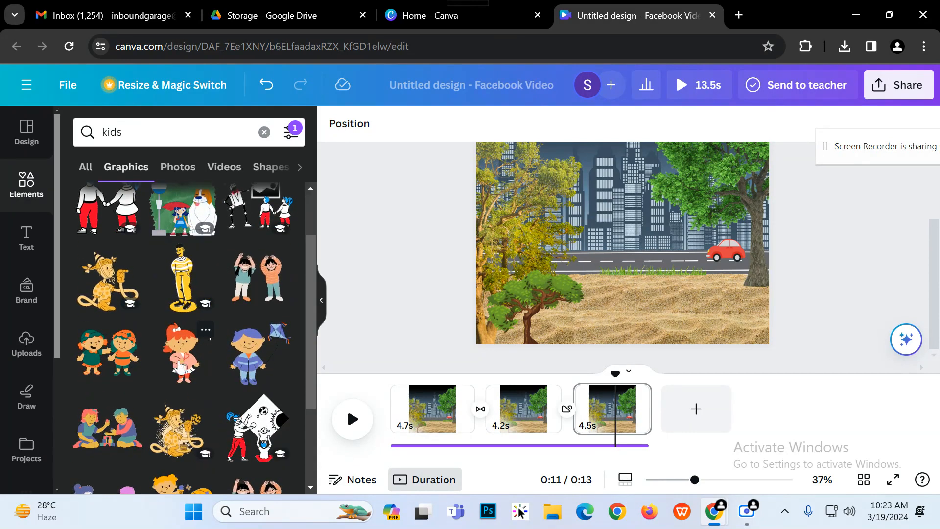
{"action": "left_click", "coordinate": [185, 378]}
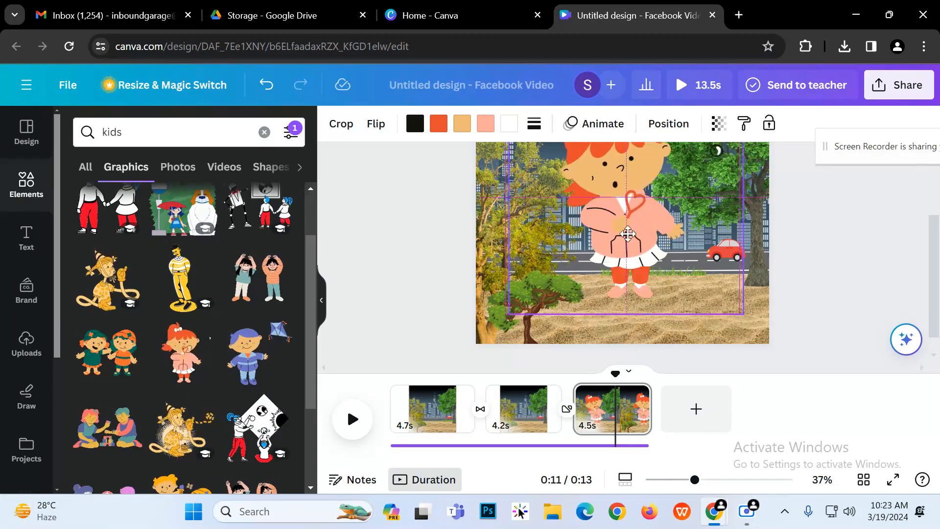
Shrink the red-haired girl on page 3 to child size and place her on the sand beside the large green tree's trunk.
{"action": "scroll", "coordinate": [583, 172], "scroll_direction": "up", "scroll_amount": 3}
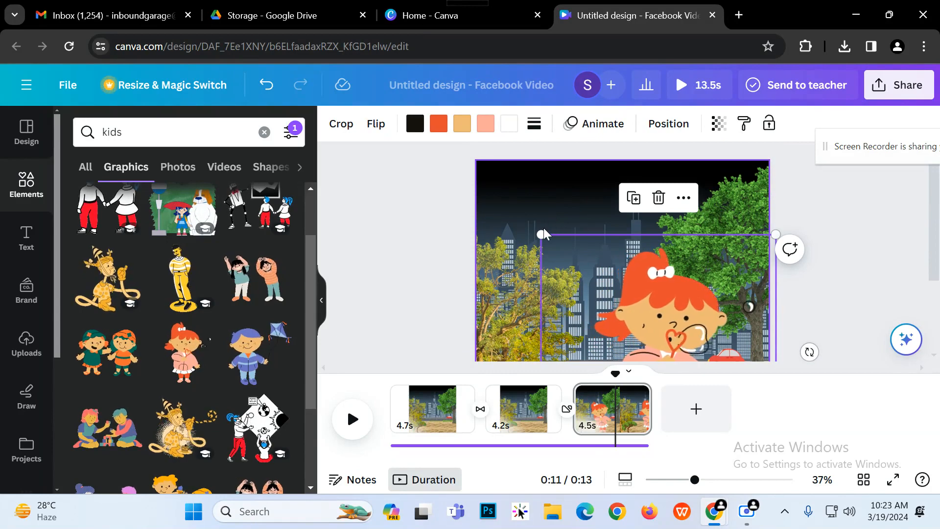
{"action": "left_click_drag", "start_coordinate": [542, 236], "coordinate": [638, 331]}
{"action": "scroll", "coordinate": [716, 277], "scroll_direction": "down", "scroll_amount": 3}
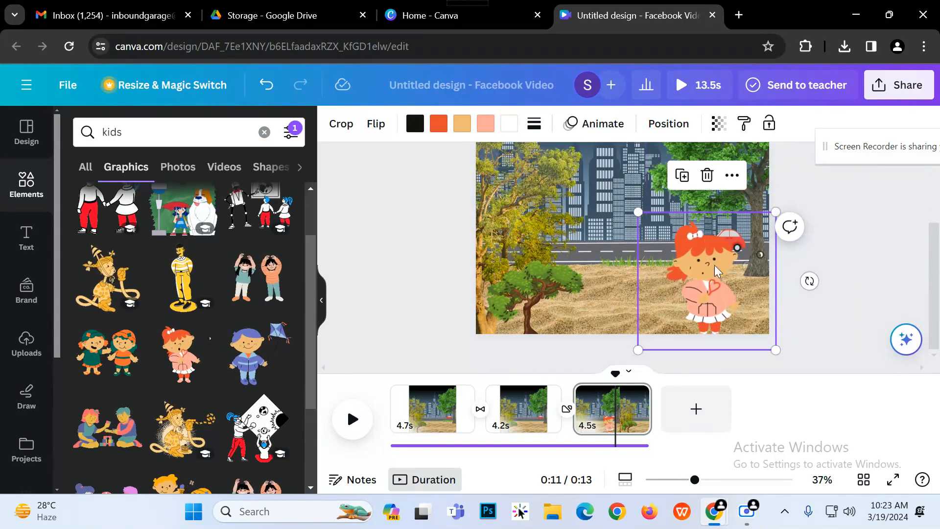
{"action": "left_click_drag", "start_coordinate": [716, 273], "coordinate": [710, 257]}
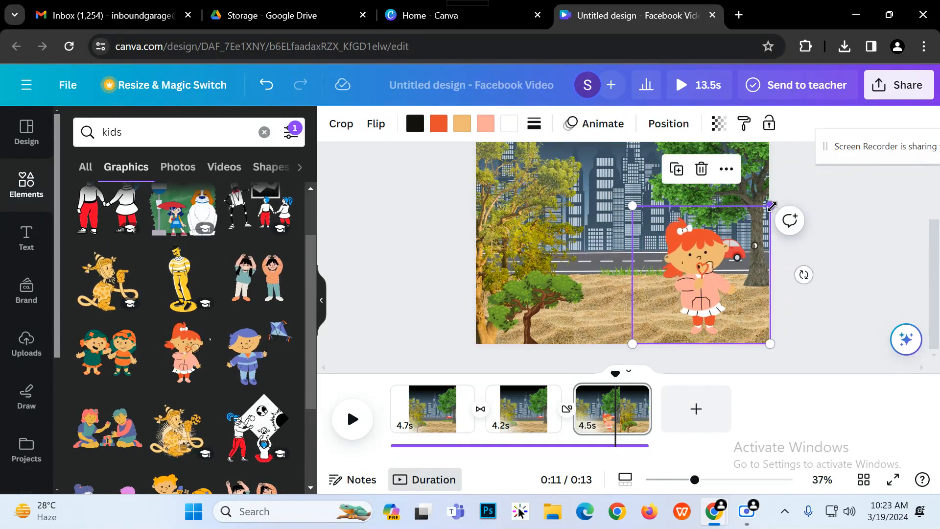
{"action": "left_click_drag", "start_coordinate": [770, 203], "coordinate": [710, 267]}
{"action": "left_click_drag", "start_coordinate": [675, 303], "coordinate": [738, 269]}
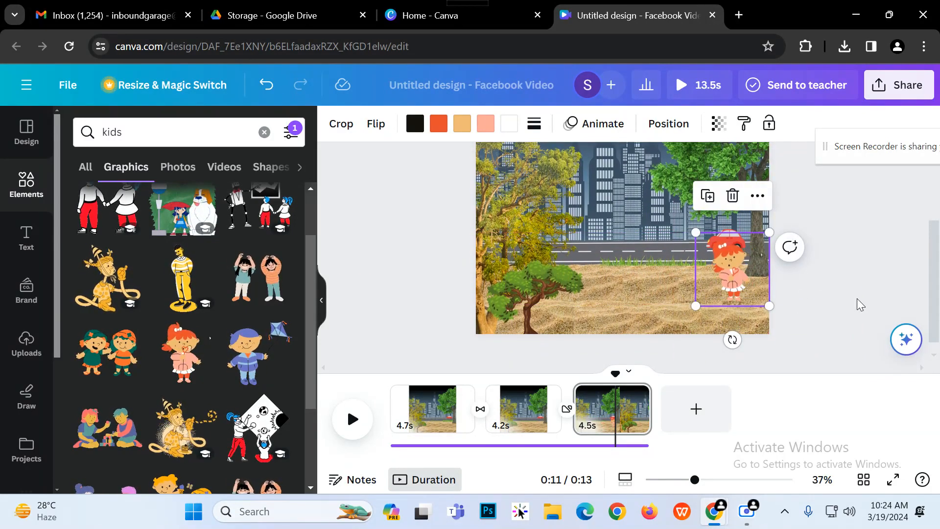
Add the animated graphic of an adult in blue and yellow giving toys to two children to page 1.
{"action": "left_click", "coordinate": [443, 419]}
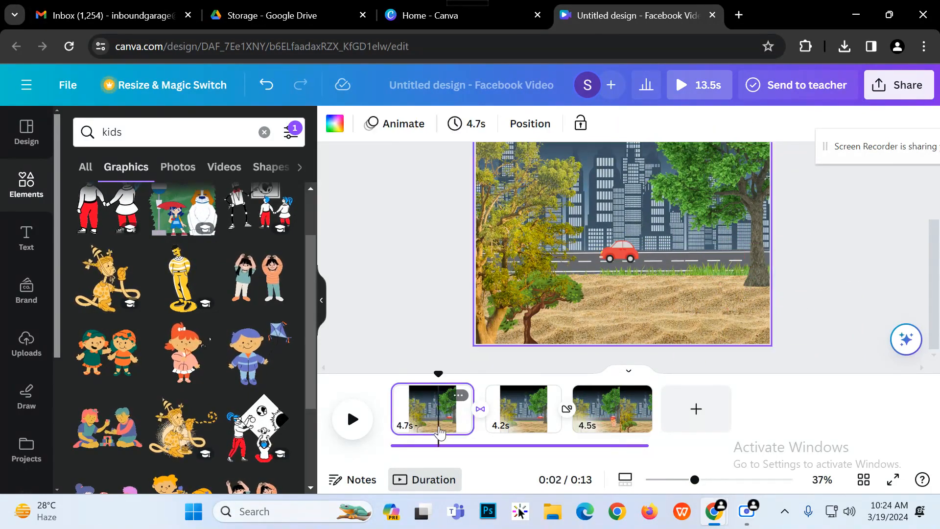
{"action": "scroll", "coordinate": [172, 413], "scroll_direction": "down", "scroll_amount": 3}
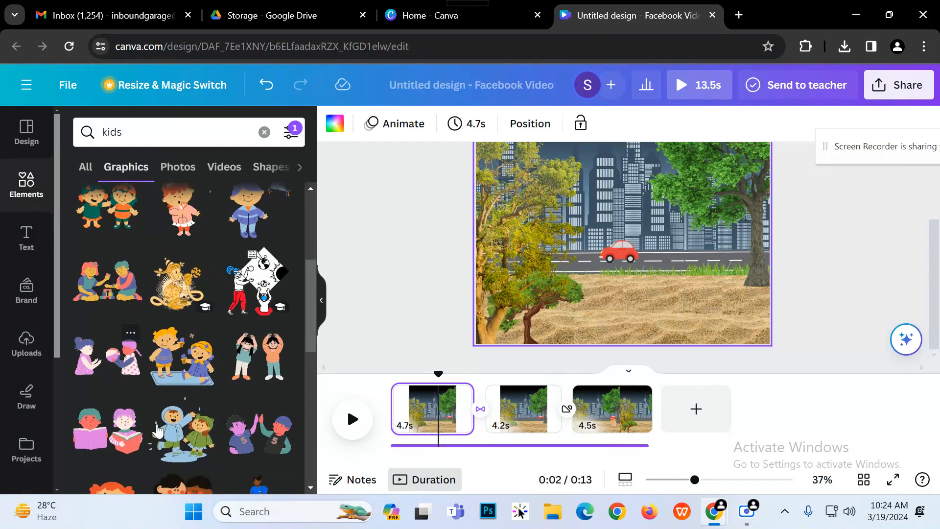
{"action": "scroll", "coordinate": [172, 413], "scroll_direction": "up", "scroll_amount": 1}
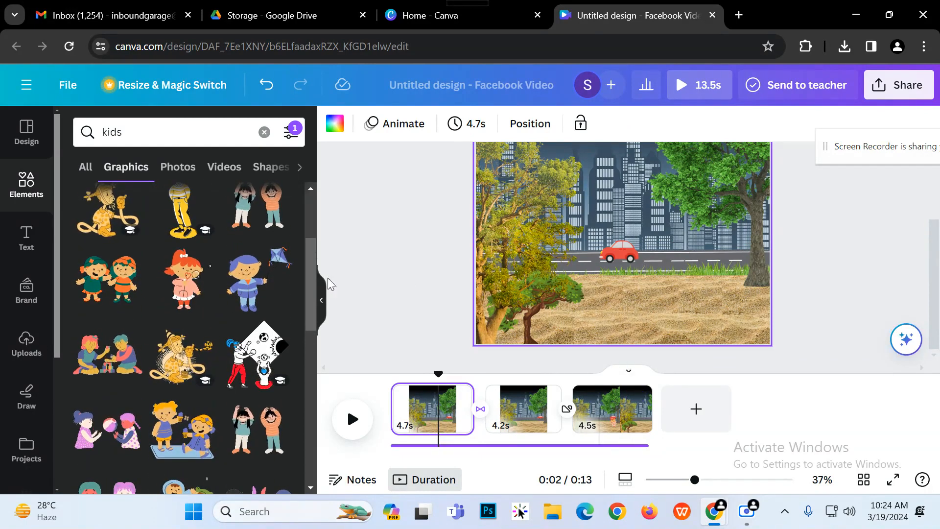
{"action": "scroll", "coordinate": [167, 318], "scroll_direction": "down", "scroll_amount": 6}
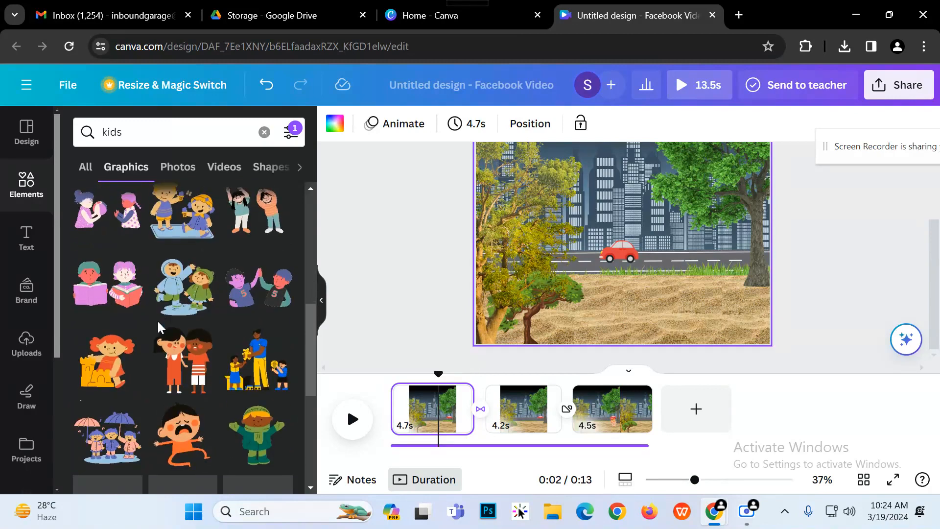
{"action": "left_click", "coordinate": [257, 289]}
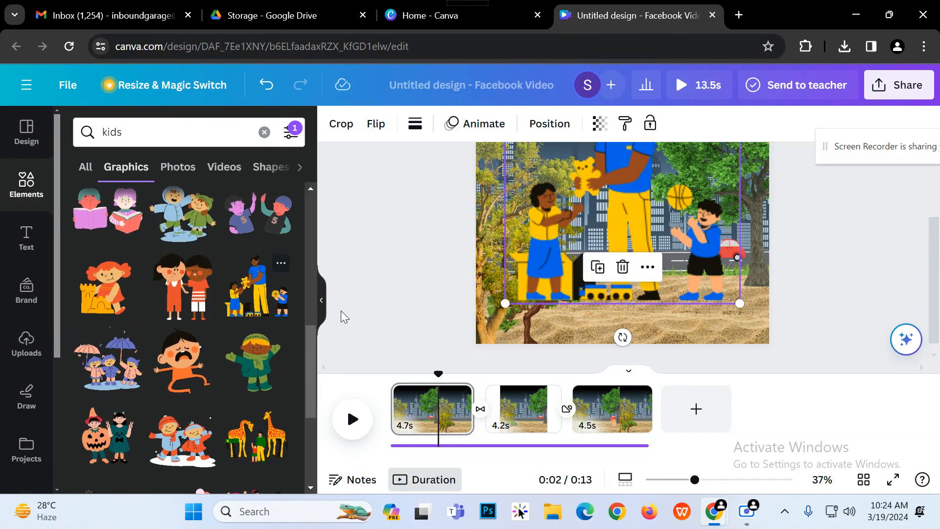
Shrink the adult-and-children graphic on page 1 and place it on the sand just beside the small tree.
{"action": "left_click_drag", "start_coordinate": [599, 248], "coordinate": [641, 294]}
{"action": "scroll", "coordinate": [701, 249], "scroll_direction": "up", "scroll_amount": 1}
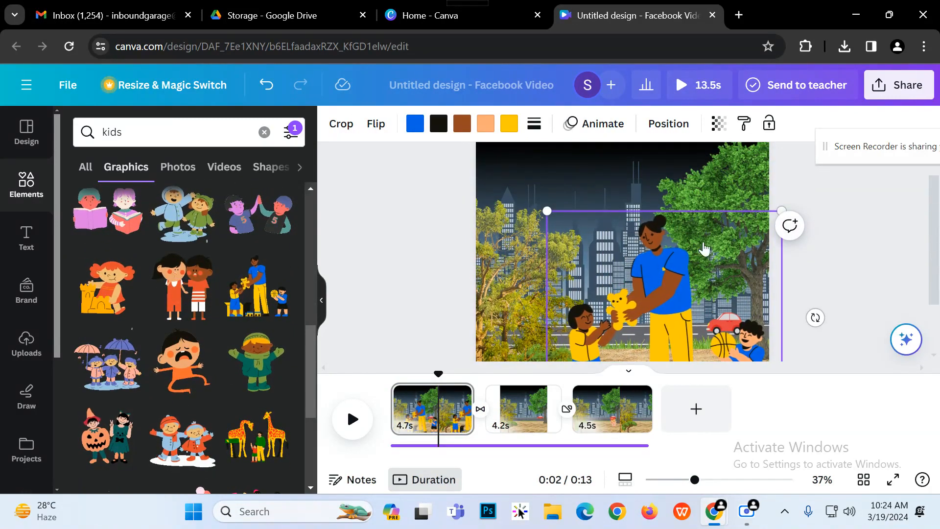
{"action": "left_click_drag", "start_coordinate": [775, 208], "coordinate": [642, 337]}
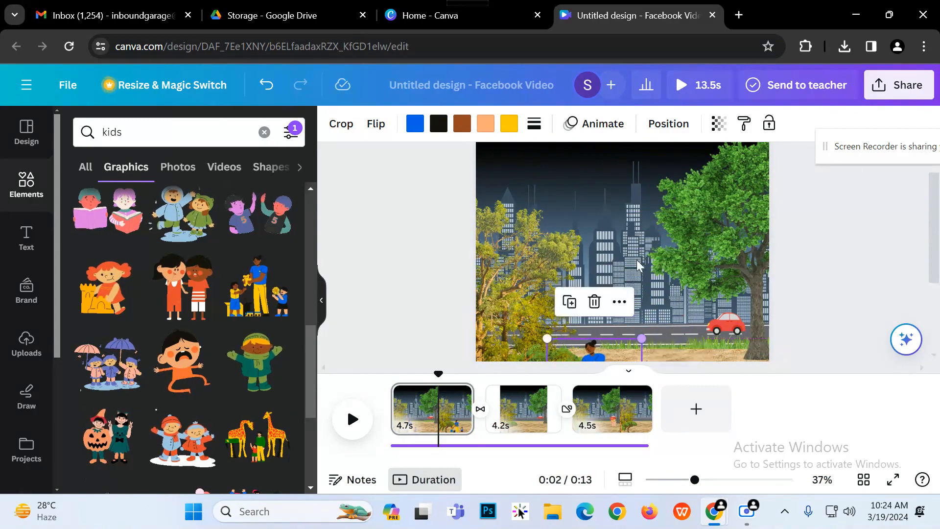
{"action": "scroll", "coordinate": [639, 228], "scroll_direction": "down", "scroll_amount": 1}
{"action": "left_click_drag", "start_coordinate": [592, 290], "coordinate": [598, 283]}
{"action": "left_click", "coordinate": [825, 294]}
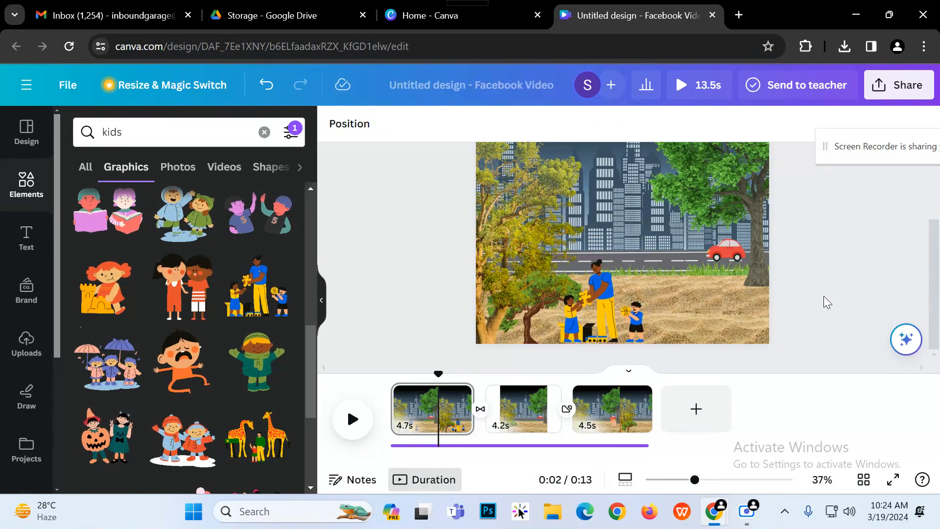
Add the animated graphic of three figures watching fireworks to page 2 and position them on the sand below the road.
{"action": "left_click", "coordinate": [523, 406]}
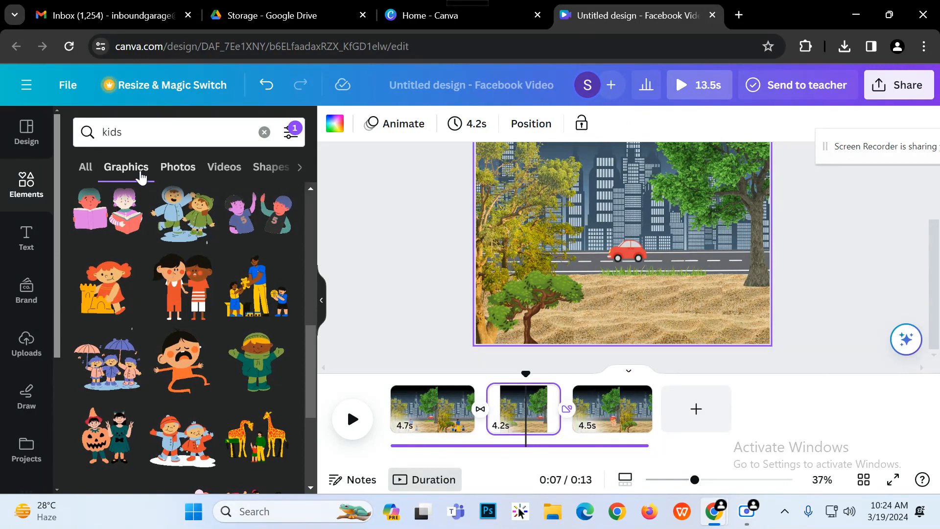
{"action": "scroll", "coordinate": [140, 221], "scroll_direction": "down", "scroll_amount": 1}
{"action": "scroll", "coordinate": [147, 245], "scroll_direction": "down", "scroll_amount": 5}
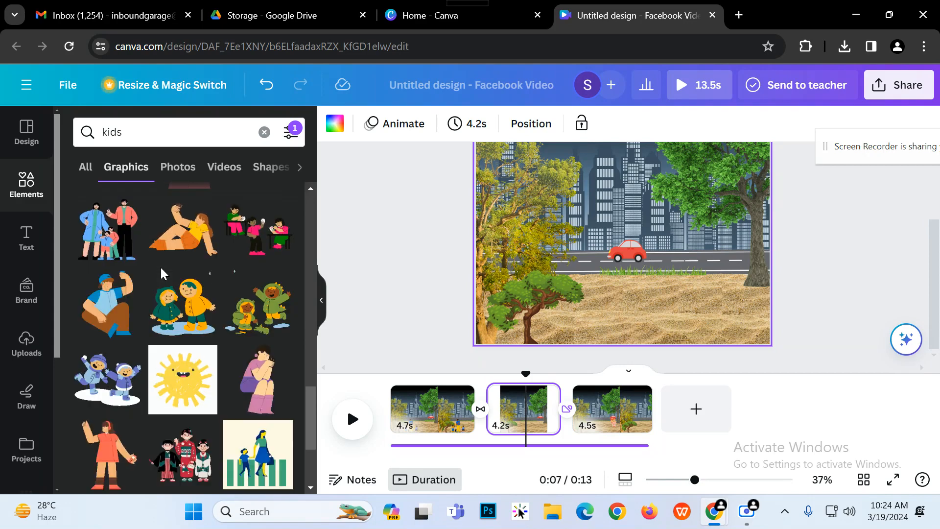
{"action": "scroll", "coordinate": [162, 272], "scroll_direction": "down", "scroll_amount": 2}
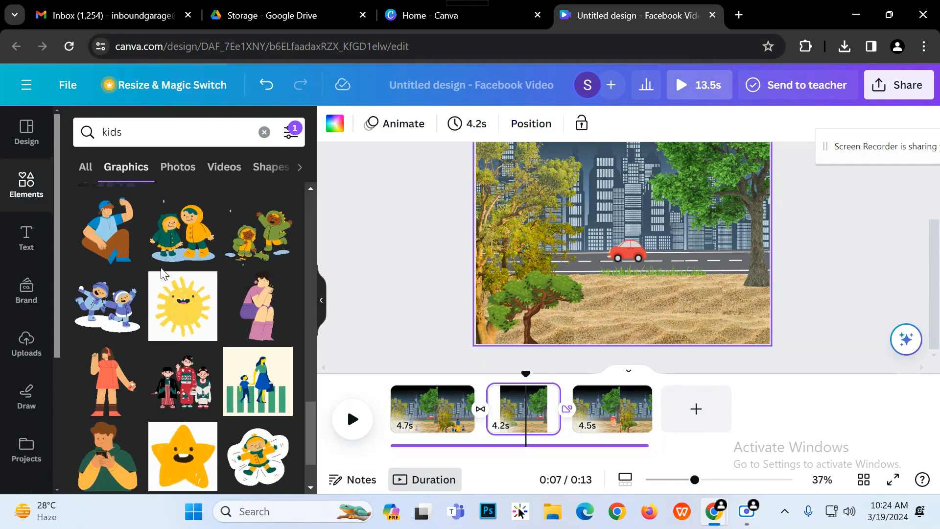
{"action": "scroll", "coordinate": [161, 272], "scroll_direction": "down", "scroll_amount": 6}
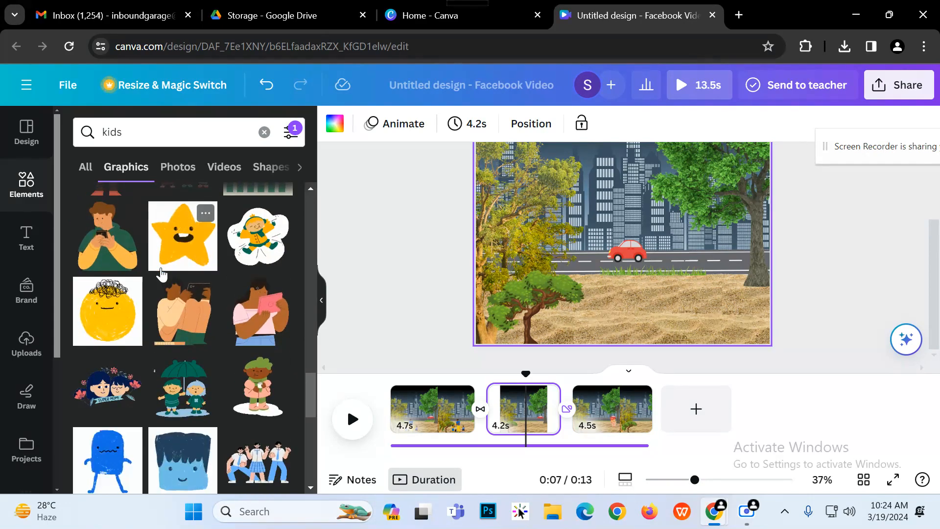
{"action": "scroll", "coordinate": [162, 275], "scroll_direction": "down", "scroll_amount": 8}
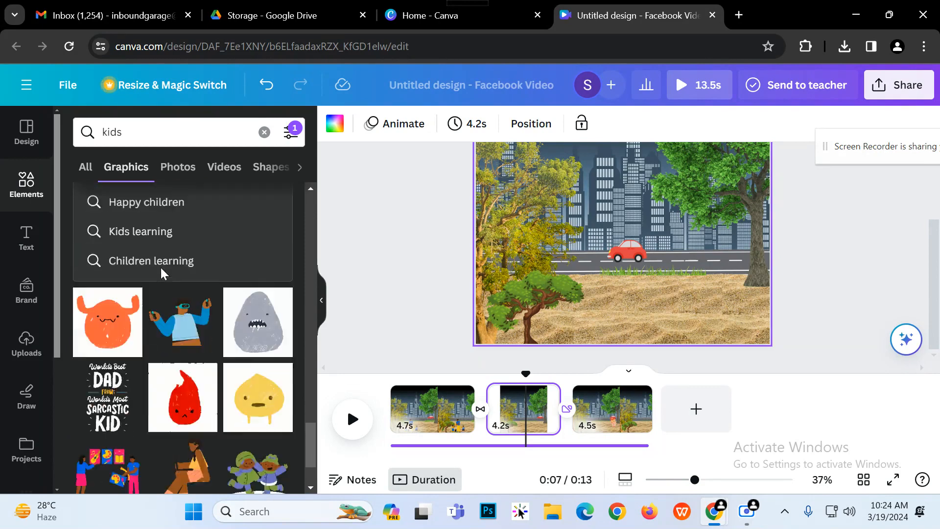
{"action": "scroll", "coordinate": [161, 274], "scroll_direction": "down", "scroll_amount": 10}
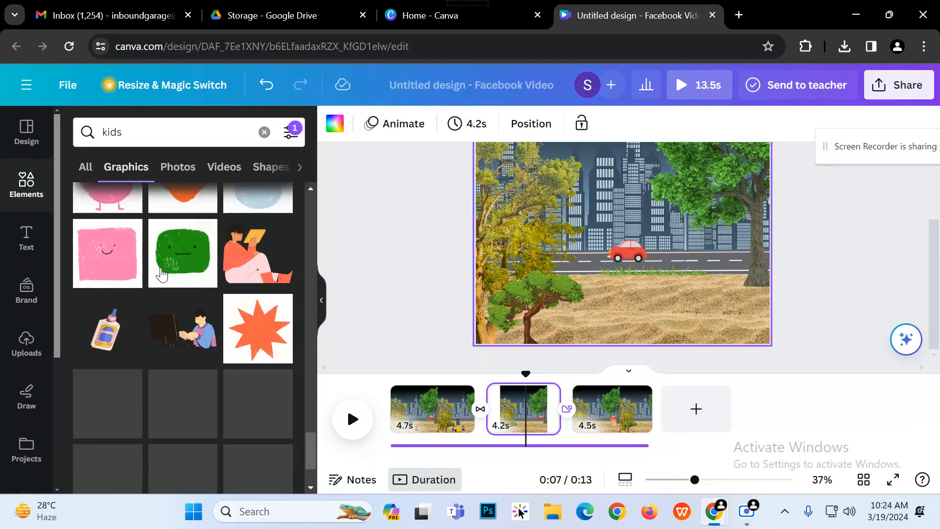
{"action": "scroll", "coordinate": [162, 275], "scroll_direction": "up", "scroll_amount": 5}
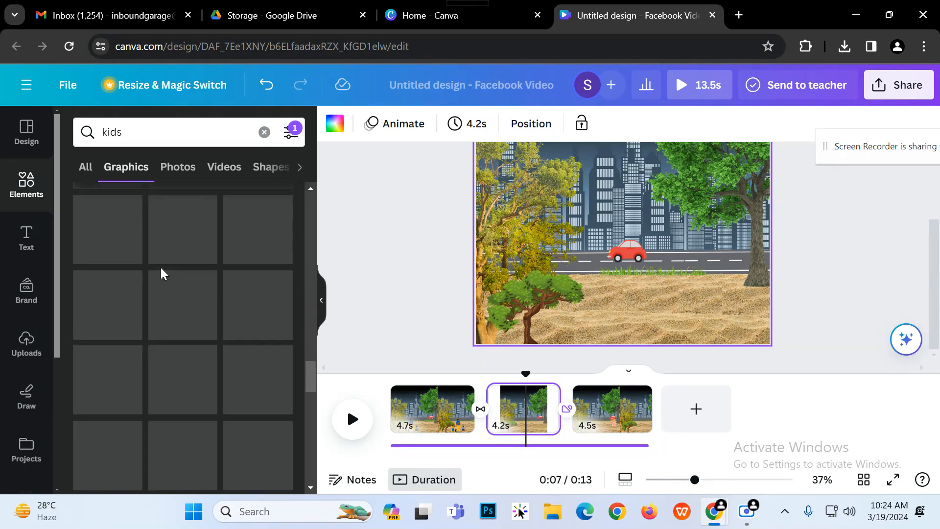
{"action": "scroll", "coordinate": [161, 274], "scroll_direction": "up", "scroll_amount": 5}
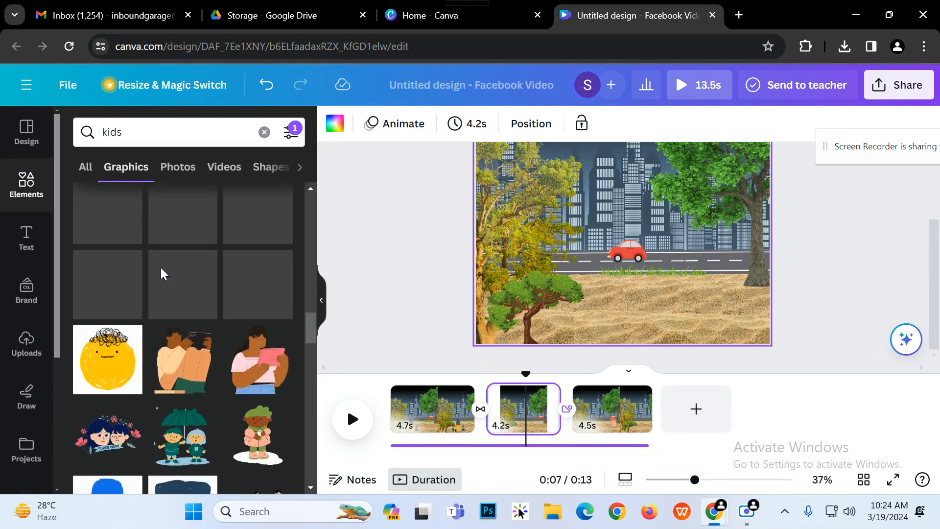
{"action": "scroll", "coordinate": [161, 272], "scroll_direction": "up", "scroll_amount": 4}
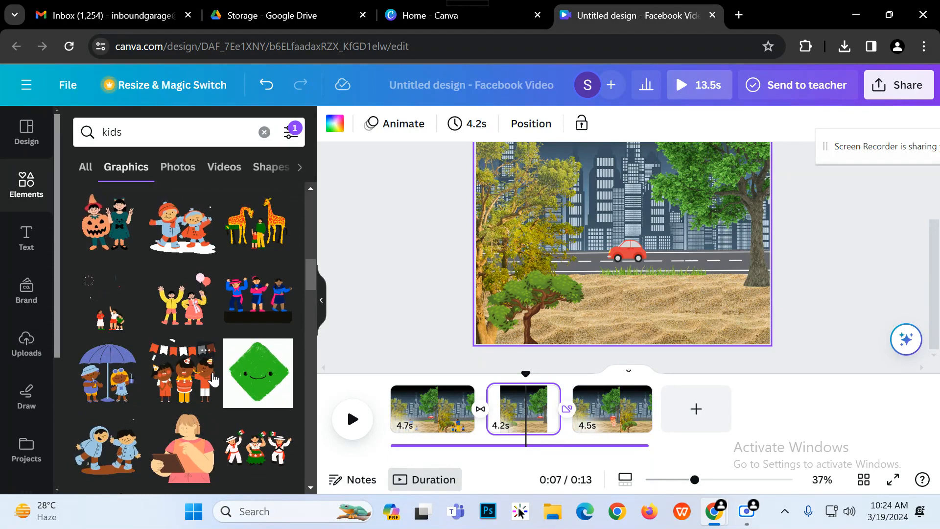
{"action": "left_click", "coordinate": [113, 326]}
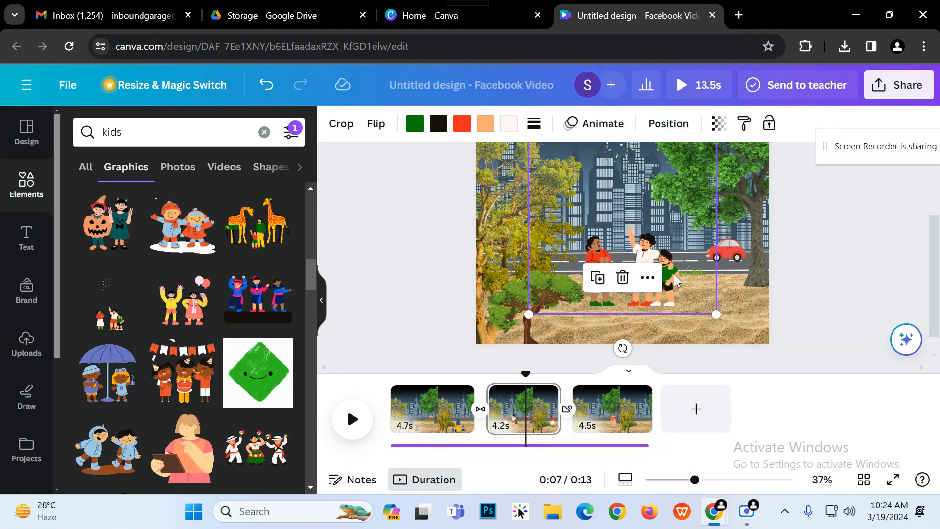
{"action": "left_click_drag", "start_coordinate": [674, 275], "coordinate": [706, 294]}
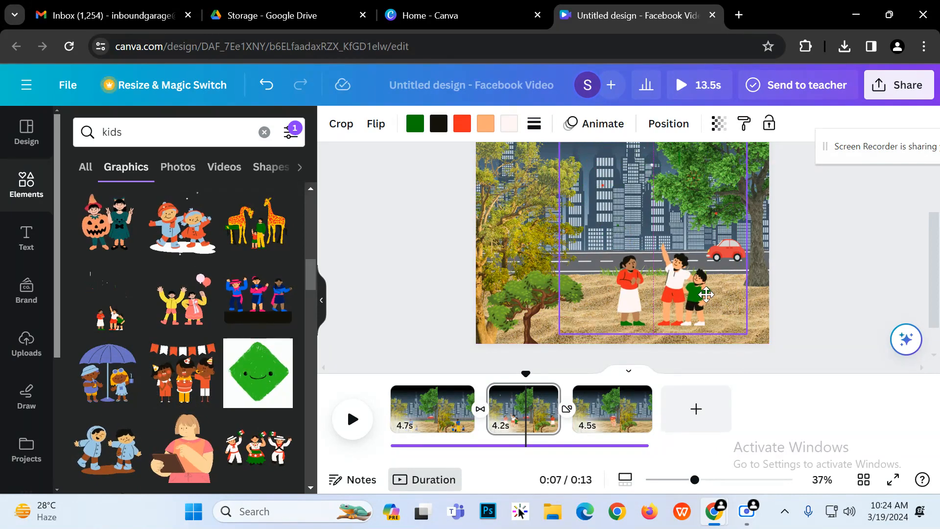
{"action": "left_click", "coordinate": [843, 280]}
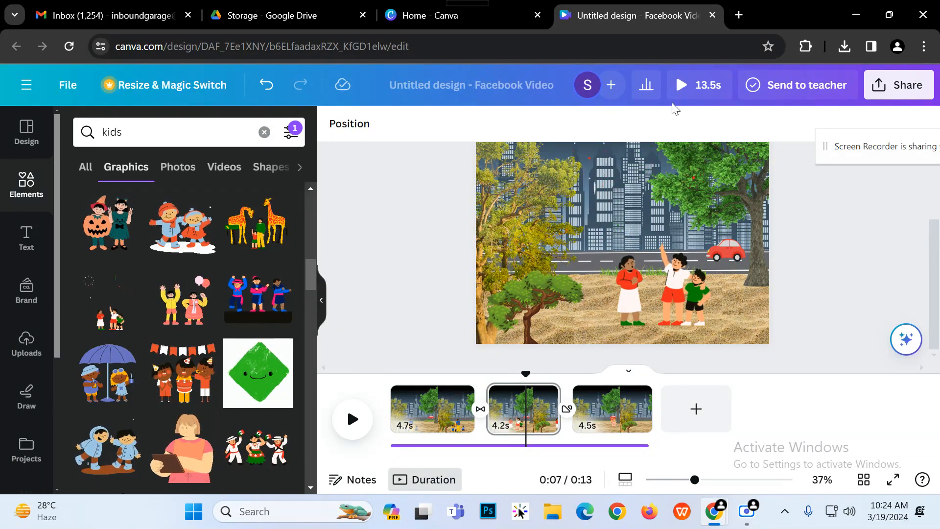
Play the full video preview to review the animated characters on all three pages, and close it.
{"action": "left_click", "coordinate": [681, 87]}
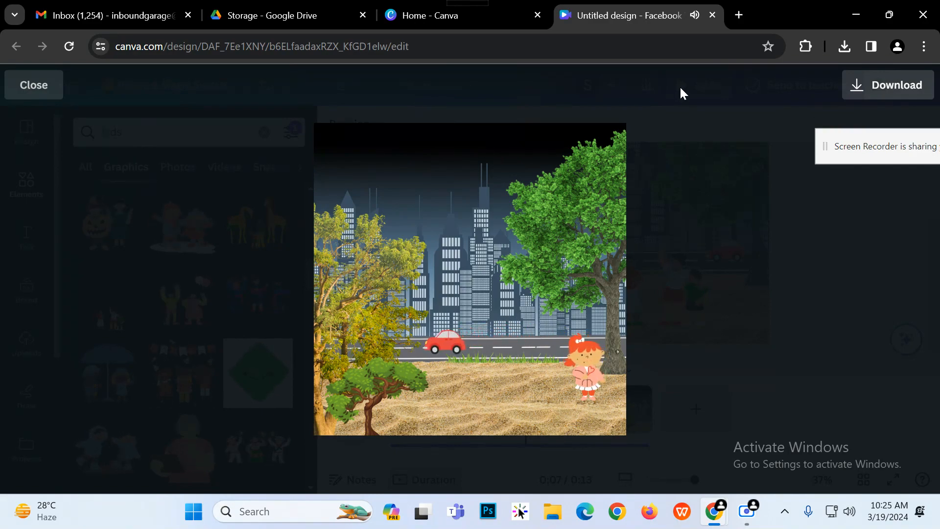
{"action": "left_click", "coordinate": [869, 213]}
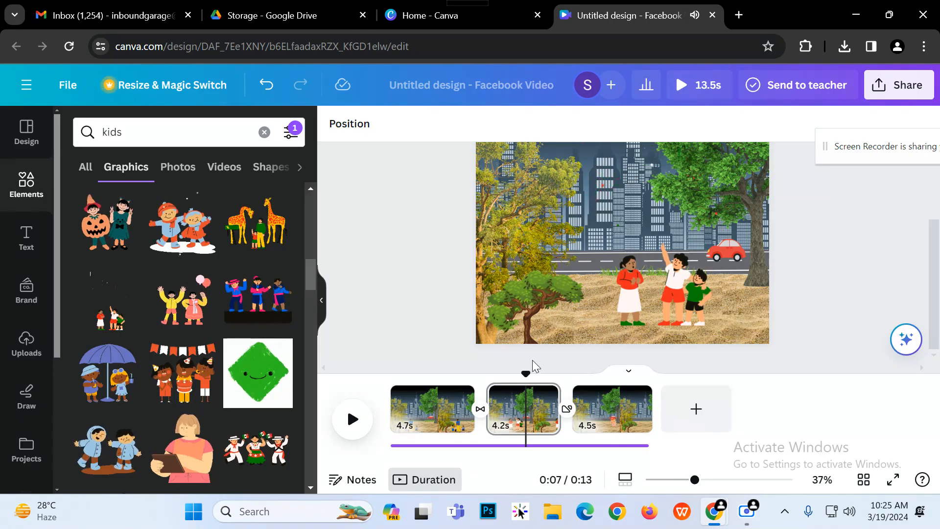
{"action": "left_click", "coordinate": [914, 91]}
{"action": "scroll", "coordinate": [737, 324], "scroll_direction": "down", "scroll_amount": 2}
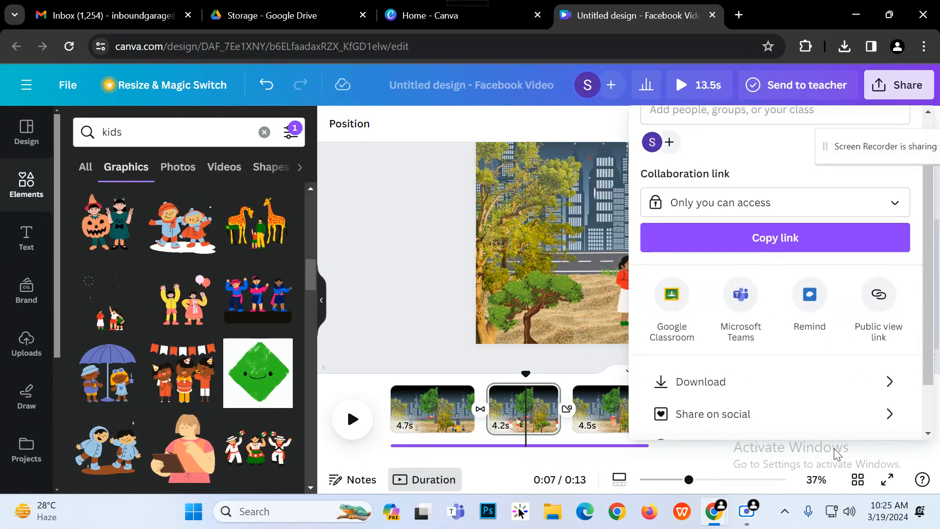
{"action": "left_click", "coordinate": [766, 391]}
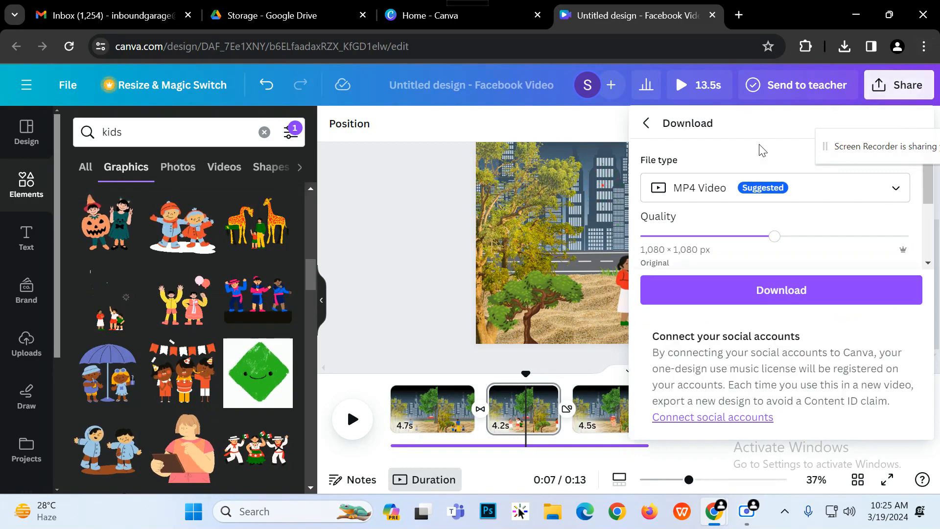
{"action": "left_click", "coordinate": [407, 247]}
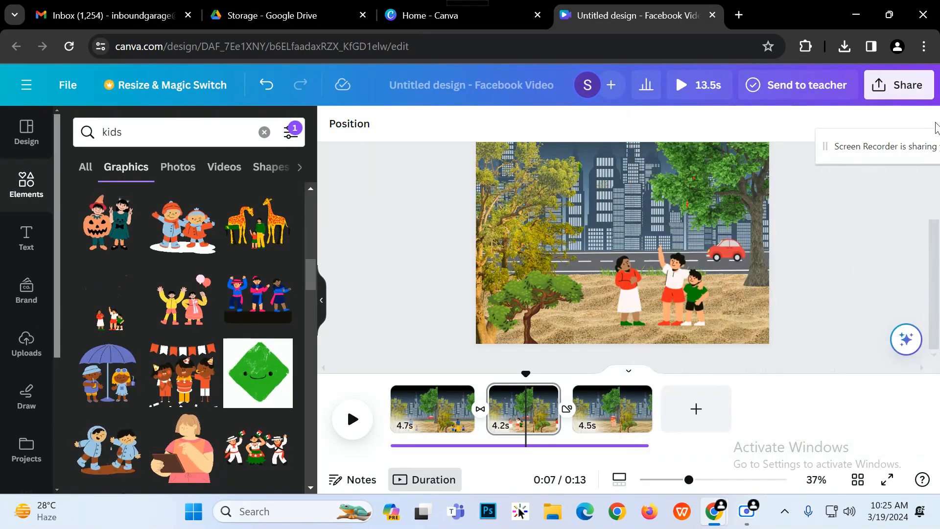
Download the design as an MP4 Video at the original 1,080 × 1,080 px quality.
{"action": "left_click", "coordinate": [925, 87]}
{"action": "scroll", "coordinate": [730, 349], "scroll_direction": "down", "scroll_amount": 3}
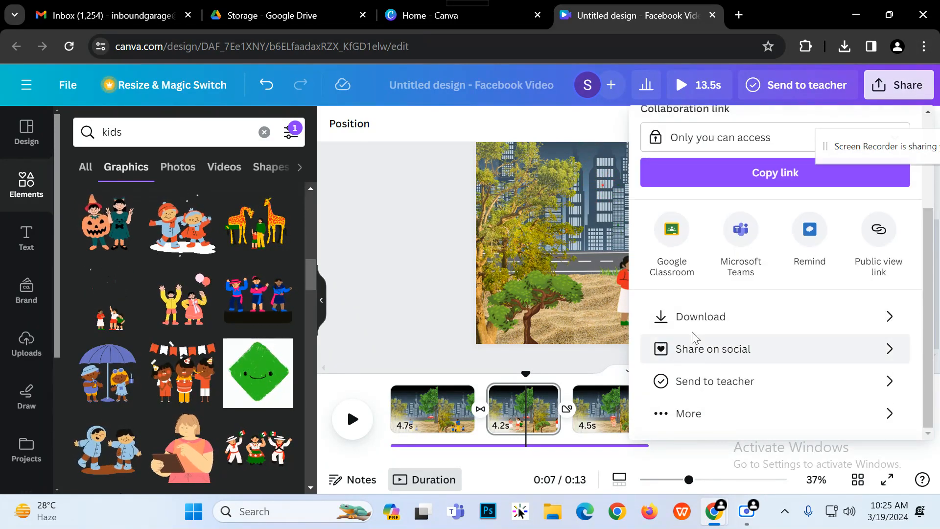
{"action": "left_click", "coordinate": [693, 317]}
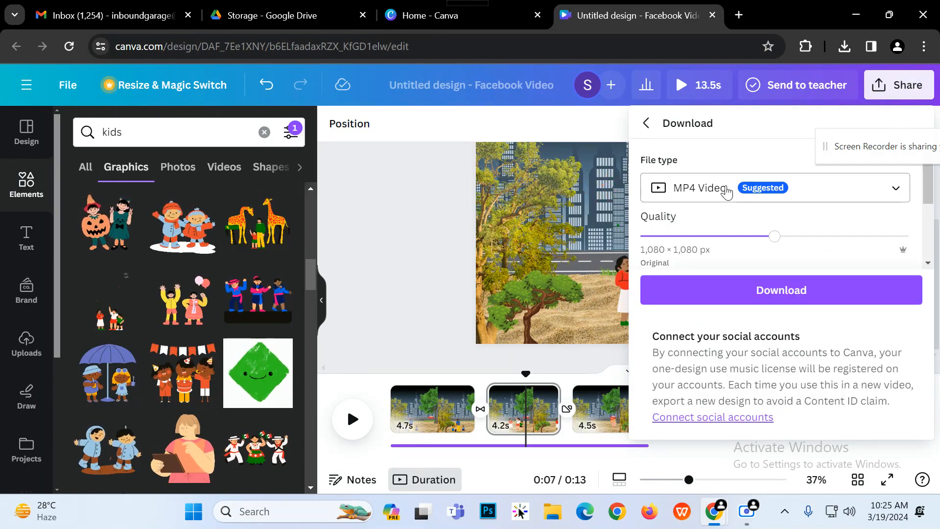
{"action": "left_click", "coordinate": [858, 188]}
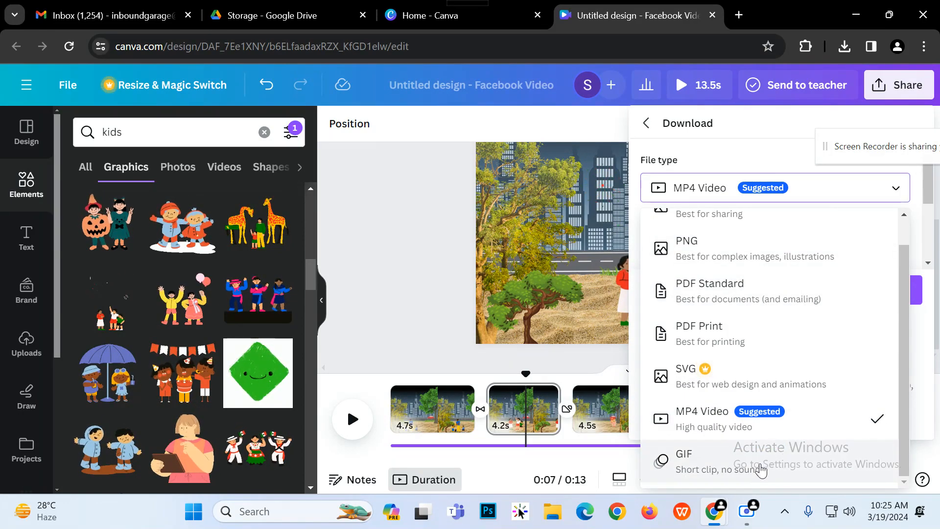
{"action": "left_click", "coordinate": [735, 426]}
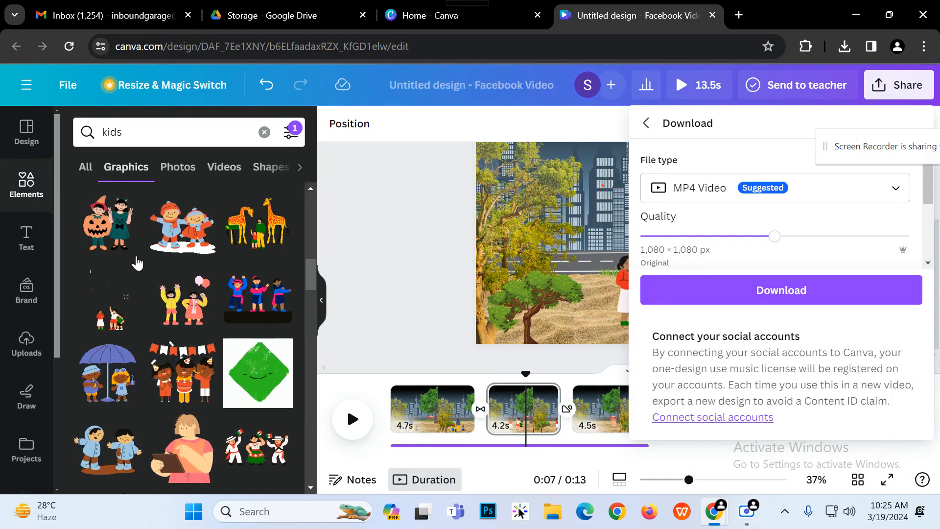
{"action": "left_click", "coordinate": [822, 304]}
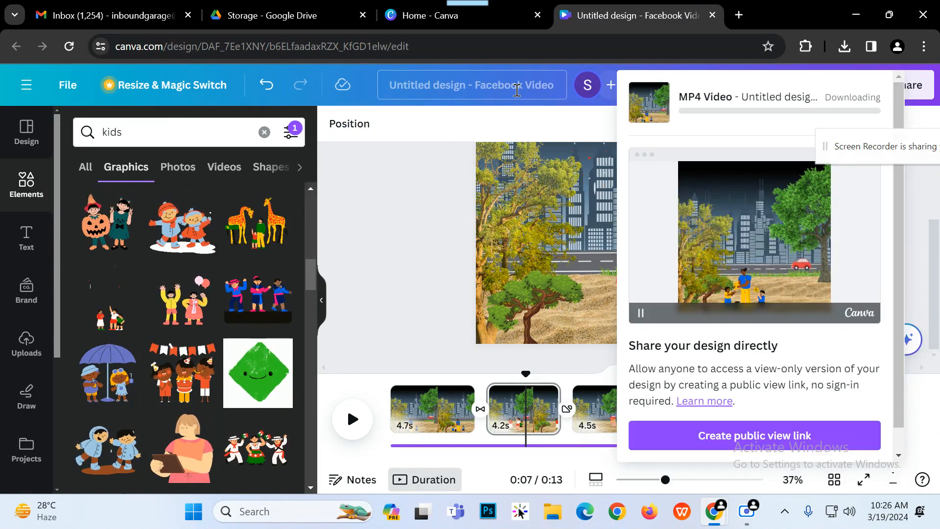
Rename the design as "Kids Cartoon".
{"action": "left_click", "coordinate": [518, 91]}
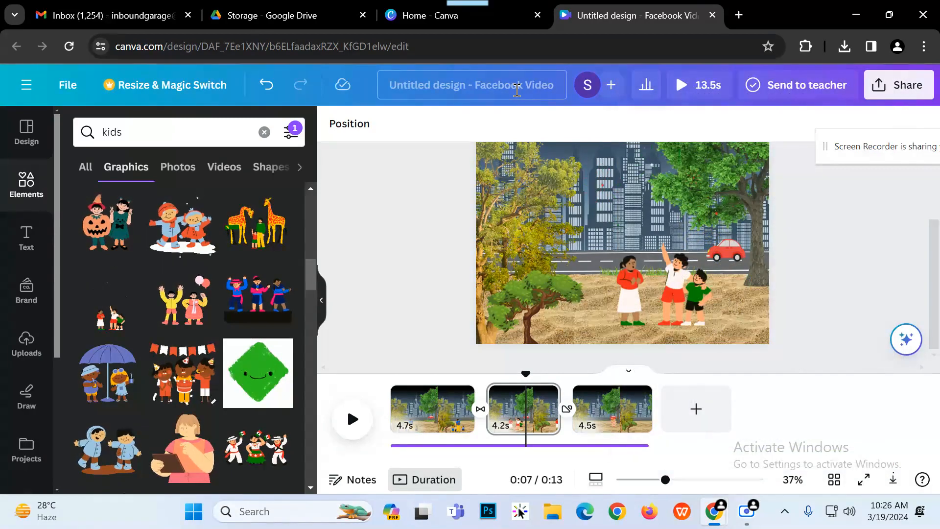
{"action": "left_click", "coordinate": [544, 80]}
{"action": "type", "text": "Kids"}
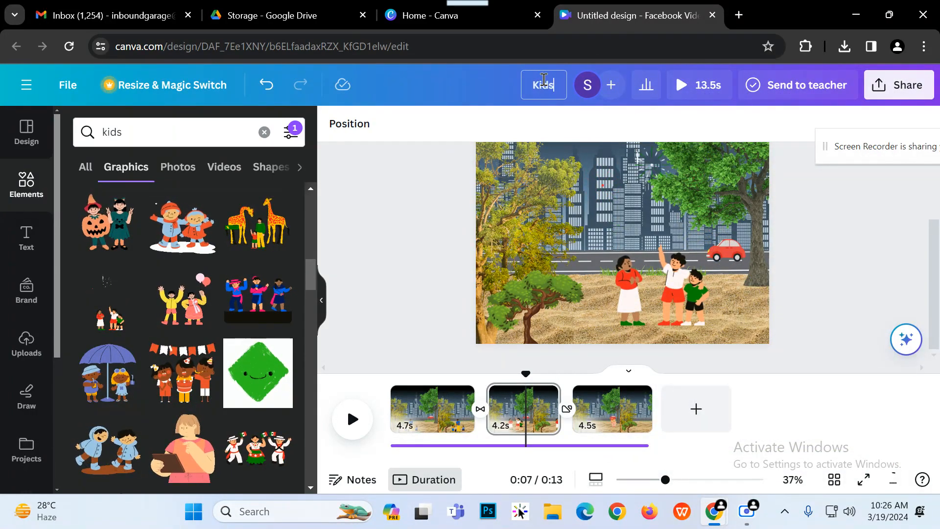
{"action": "type", "text": " Cartoon"}
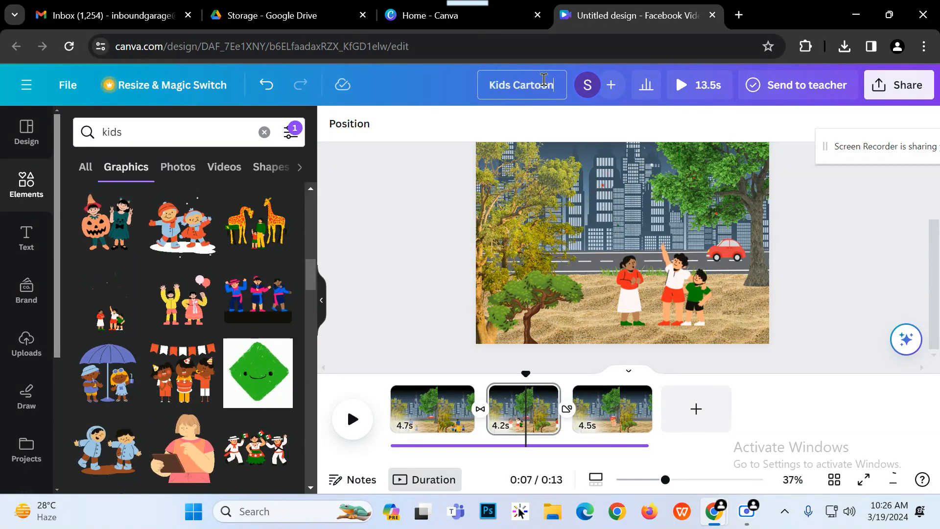
{"action": "left_click", "coordinate": [844, 235]}
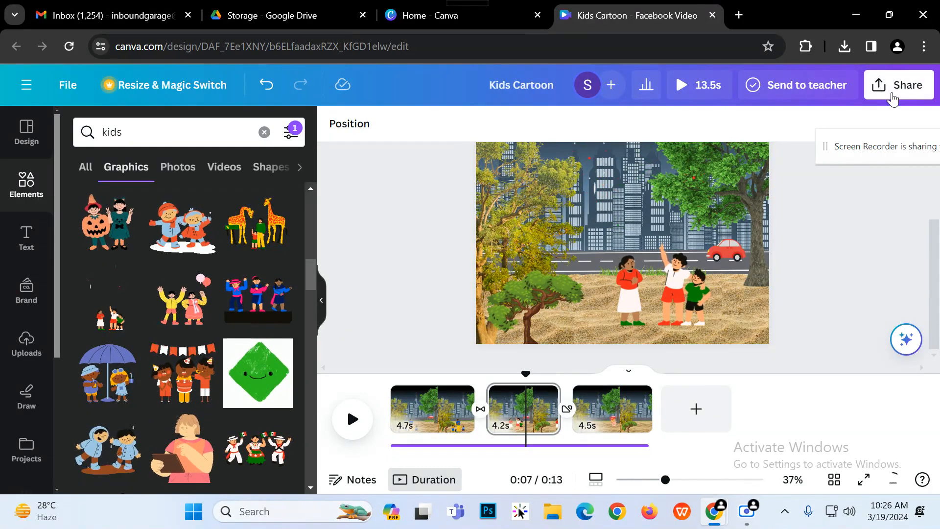
Download the renamed Kids Cartoon design as an MP4 Video at 1,080 × 1,080 px.
{"action": "left_click", "coordinate": [847, 55]}
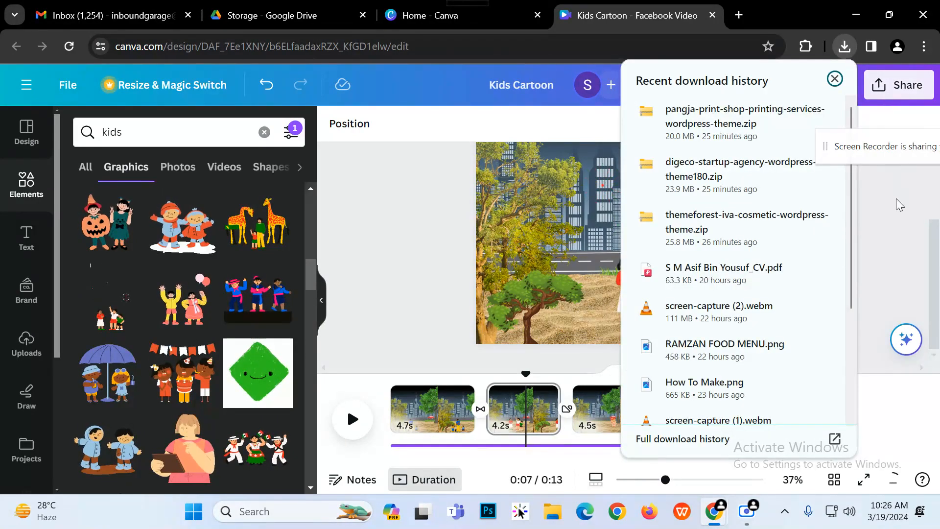
{"action": "left_click", "coordinate": [899, 84]}
{"action": "scroll", "coordinate": [754, 323], "scroll_direction": "down", "scroll_amount": 3}
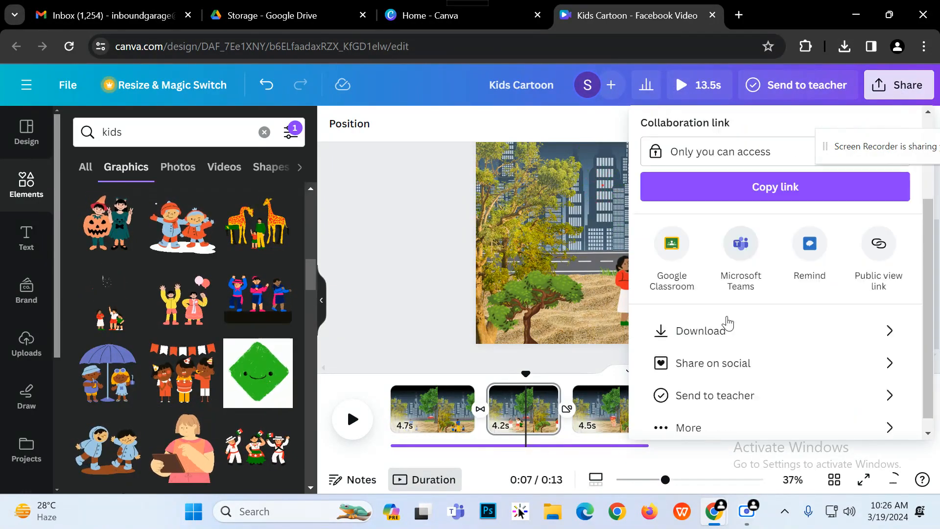
{"action": "left_click", "coordinate": [729, 324]}
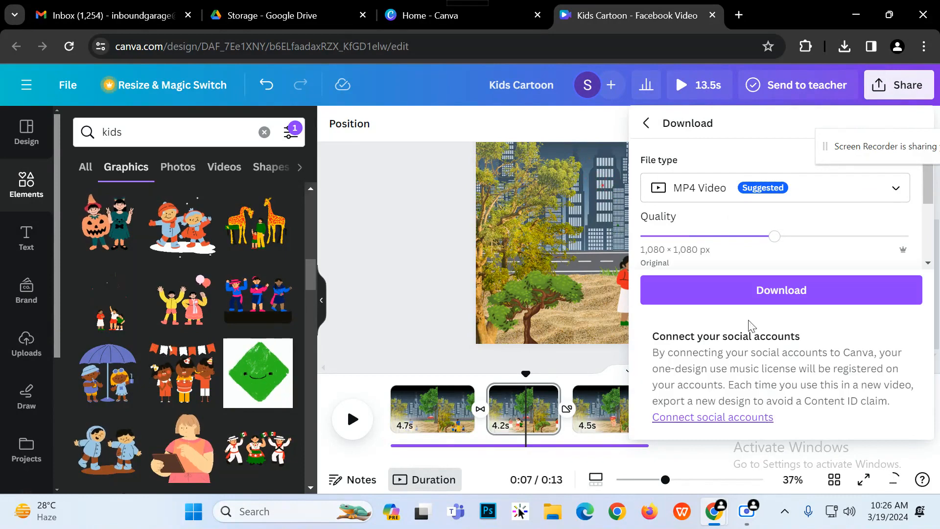
{"action": "left_click", "coordinate": [745, 297]}
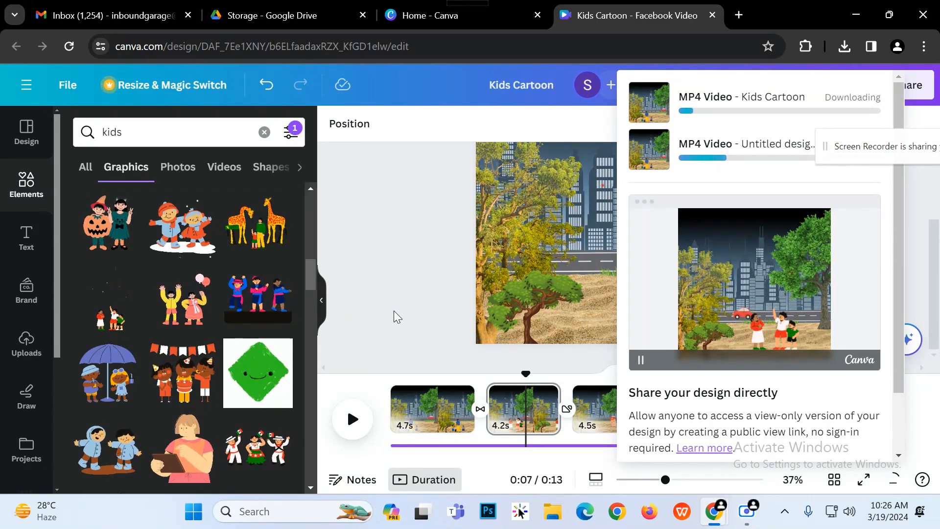
{"action": "left_click", "coordinate": [400, 261]}
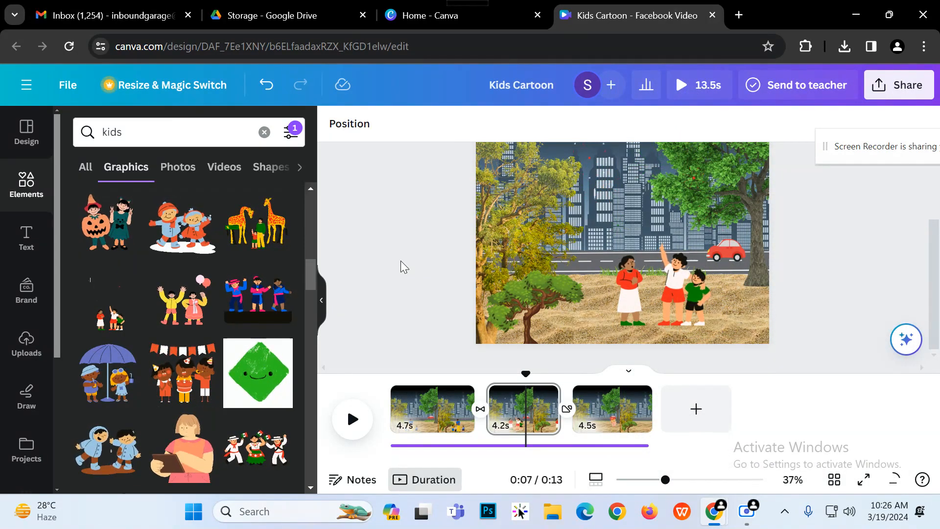
{"action": "left_click_drag", "start_coordinate": [889, 150], "coordinate": [745, 438]}
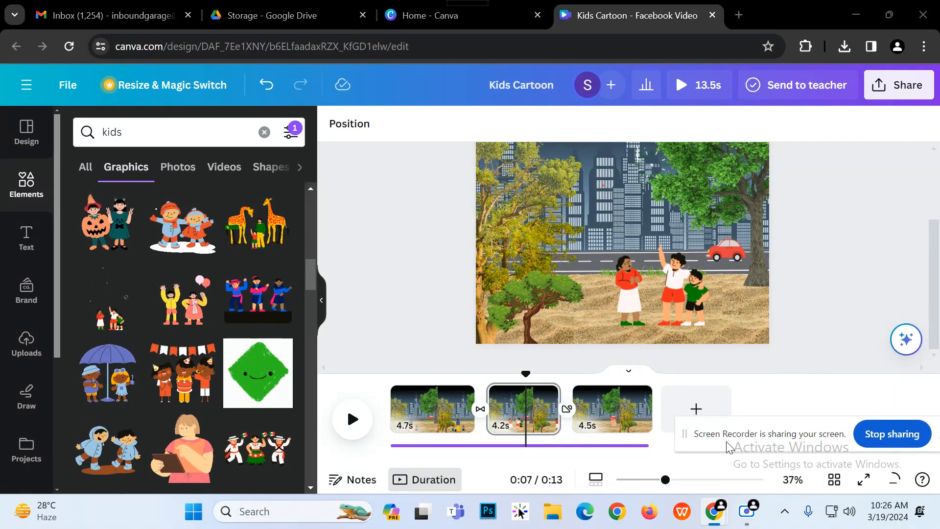